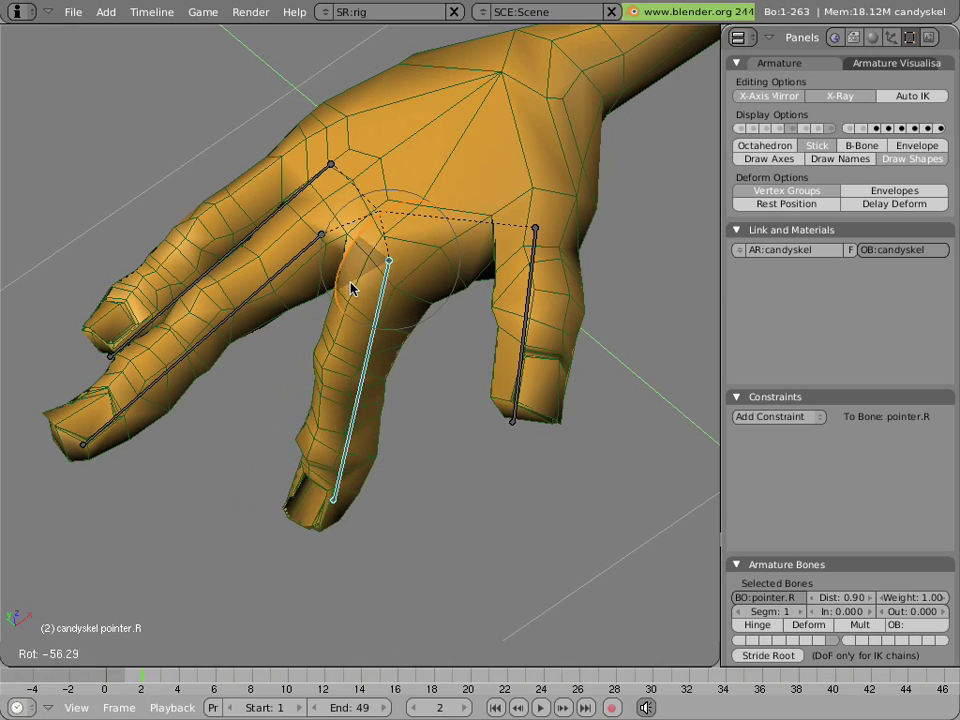
# Rotate pointer.R, scale it to 0.648, then rotate it again to curl the finger.
pyautogui.click(352, 286)
pyautogui.press('s')
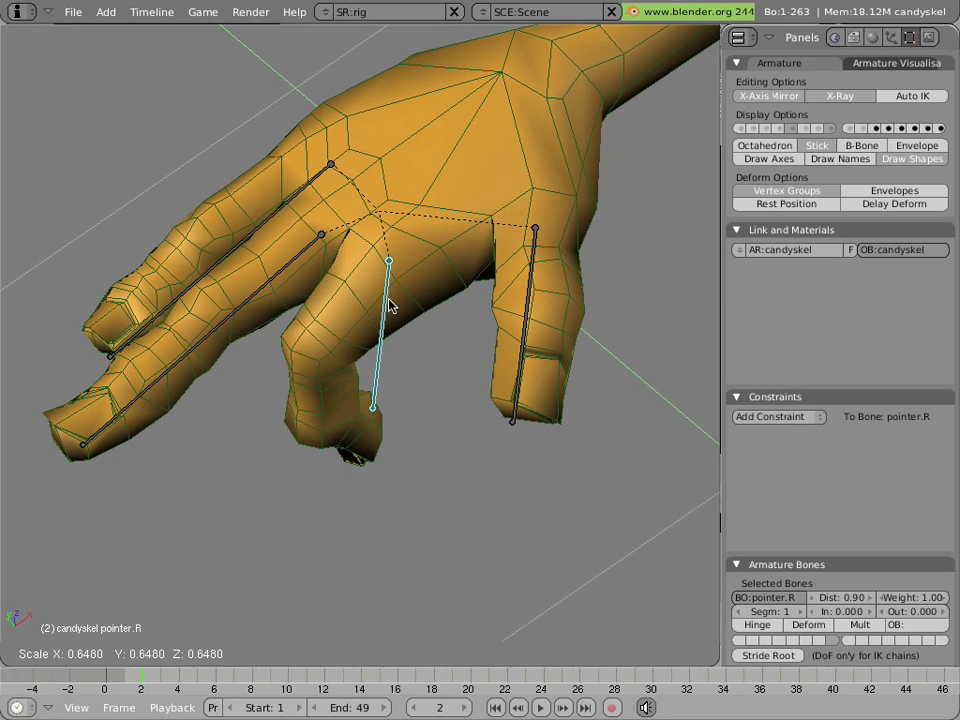
pyautogui.click(390, 305)
pyautogui.press('r')
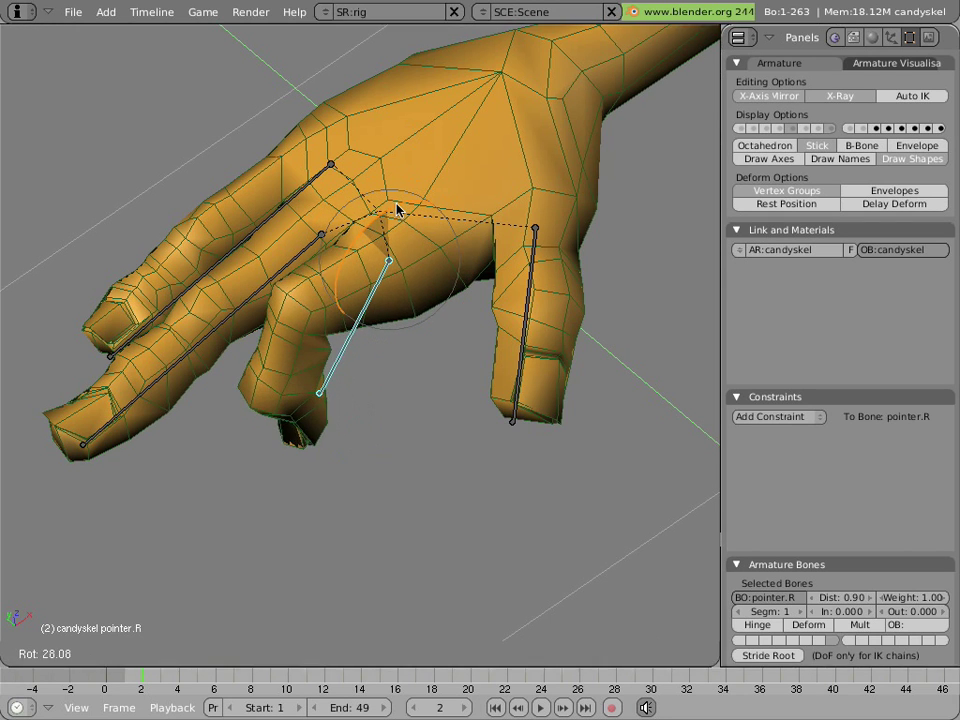
pyautogui.click(352, 358)
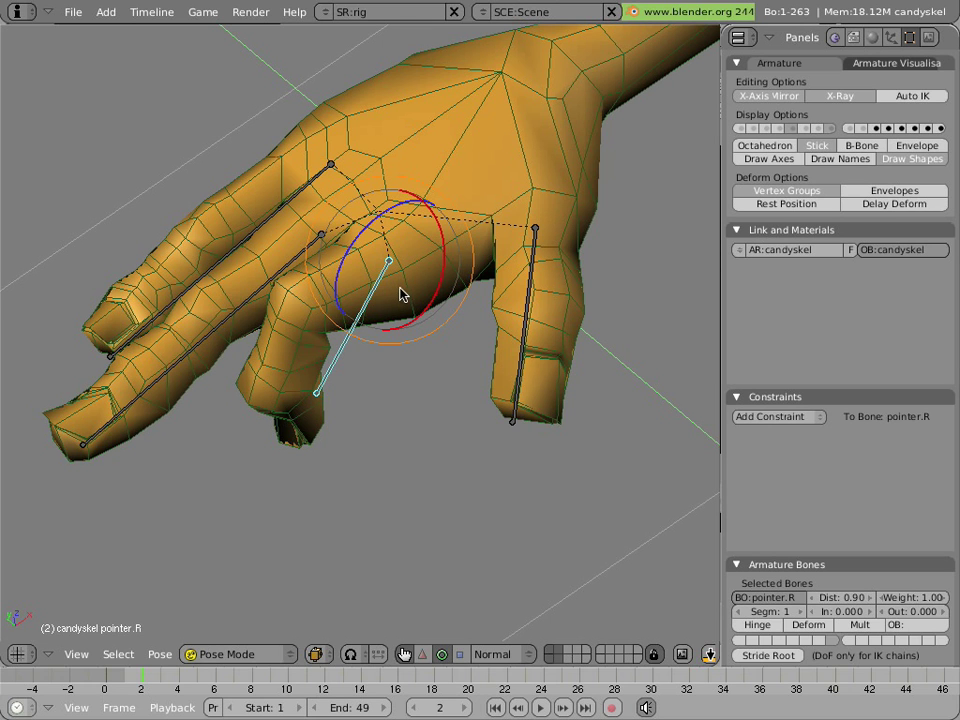
# Orbit, zoom and pan the view to centre on the character's left hand.
pyautogui.scroll(-5, 527, 246)
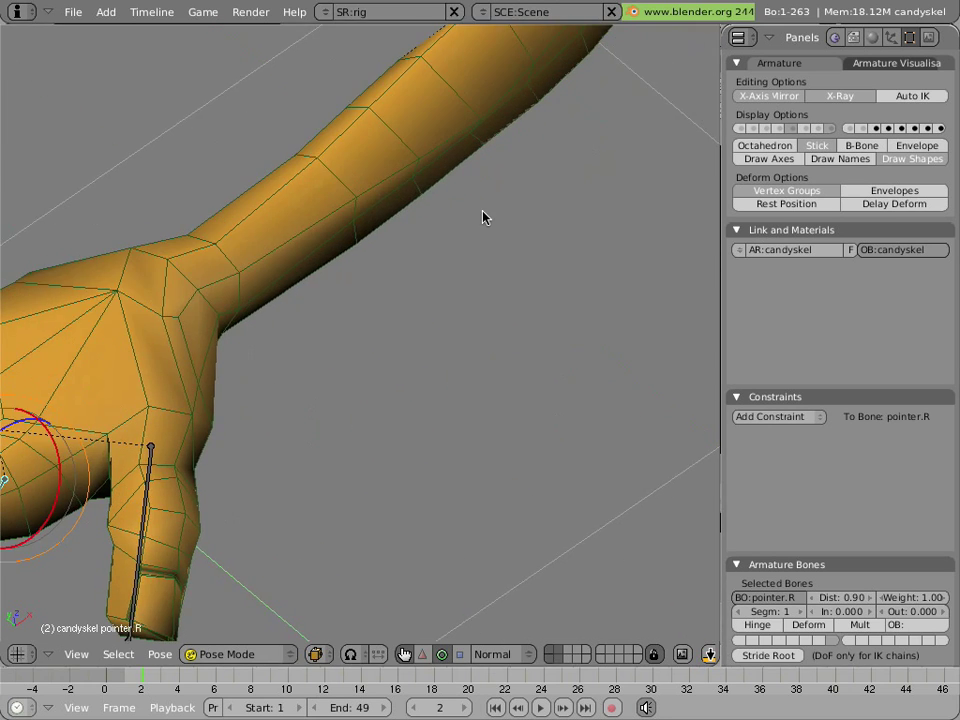
pyautogui.scroll(-5, 480, 224)
pyautogui.moveTo(536, 208); pyautogui.dragTo(154, 396, button='middle')
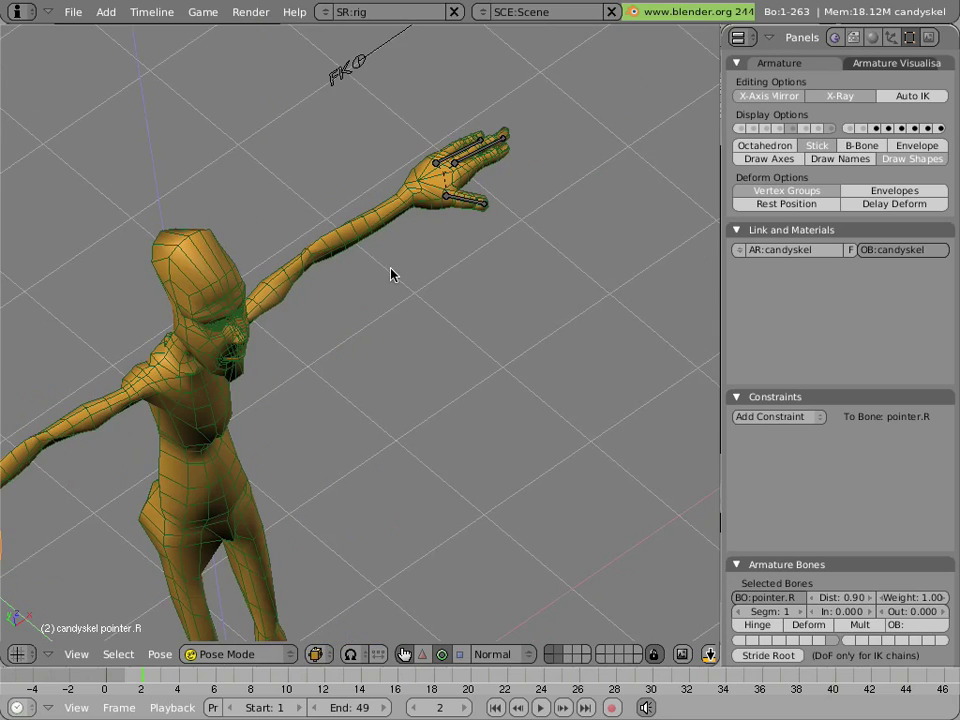
pyautogui.scroll(5, 396, 268)
pyautogui.moveTo(396, 268); pyautogui.dragTo(270, 501, button='middle')
pyautogui.scroll(4, 276, 497)
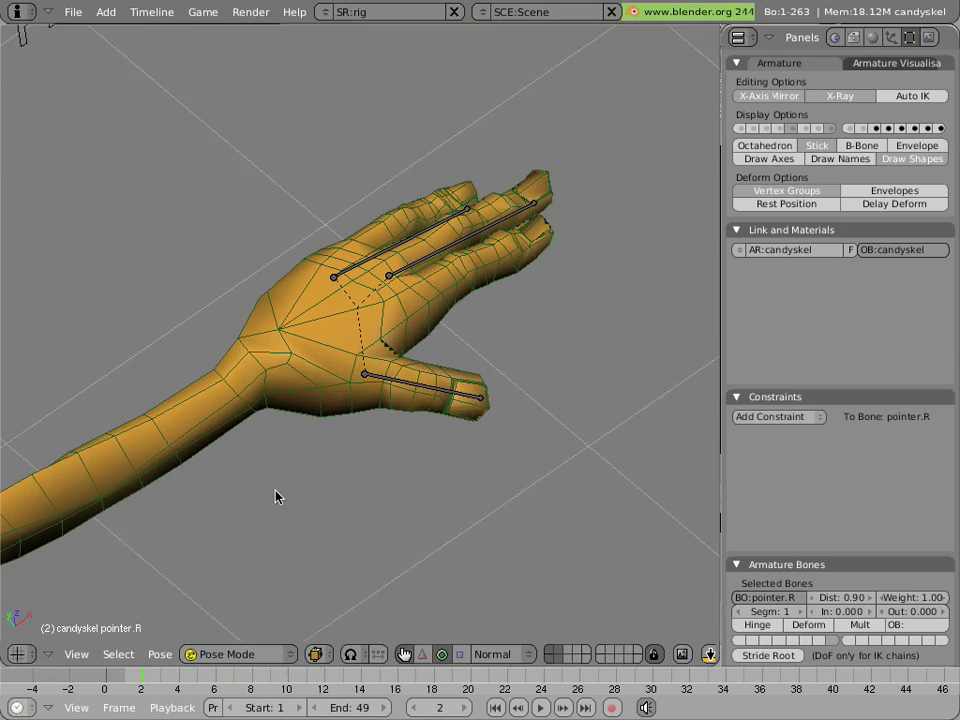
pyautogui.keyDown('shift'); pyautogui.moveTo(368, 356); pyautogui.dragTo(281, 422, button='middle'); pyautogui.keyUp('shift')
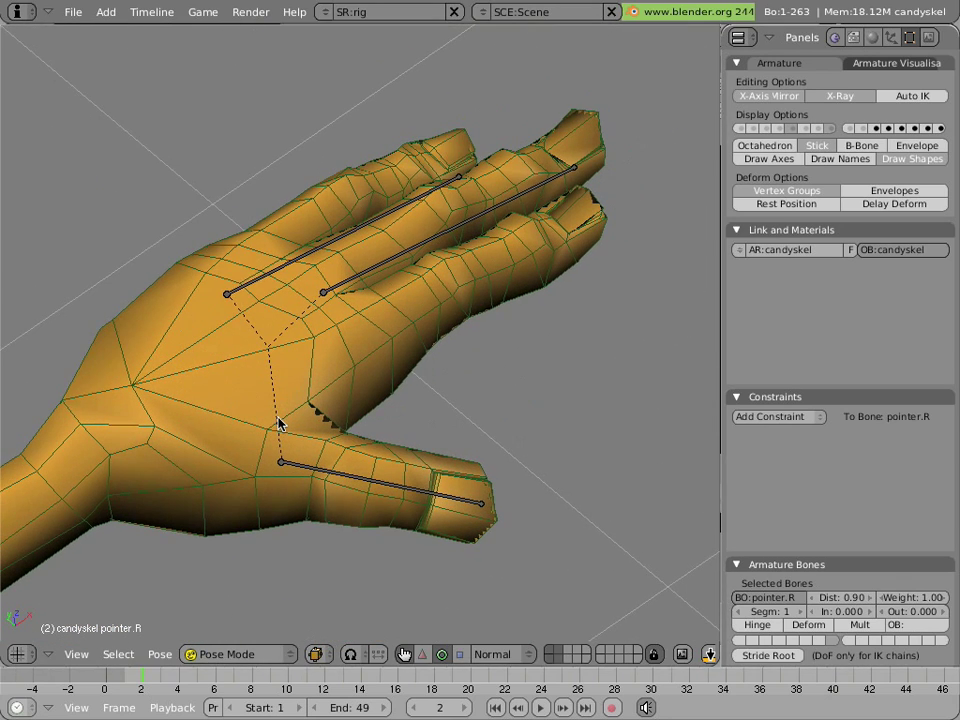
# Test-rotate the little.L and middle.L bones, cancelling each so the fingers stay unposed.
pyautogui.rightClick(375, 229)
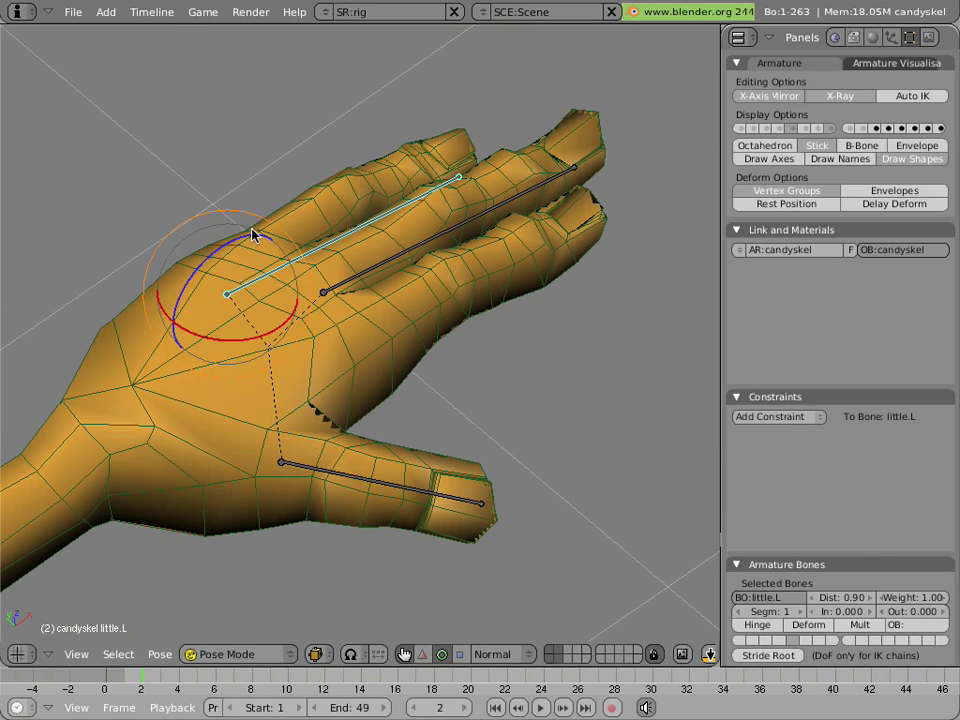
pyautogui.moveTo(253, 231); pyautogui.dragTo(174, 232)
pyautogui.rightClick(172, 232)
pyautogui.rightClick(408, 260)
pyautogui.moveTo(360, 255); pyautogui.dragTo(409, 279)
pyautogui.rightClick(424, 300)
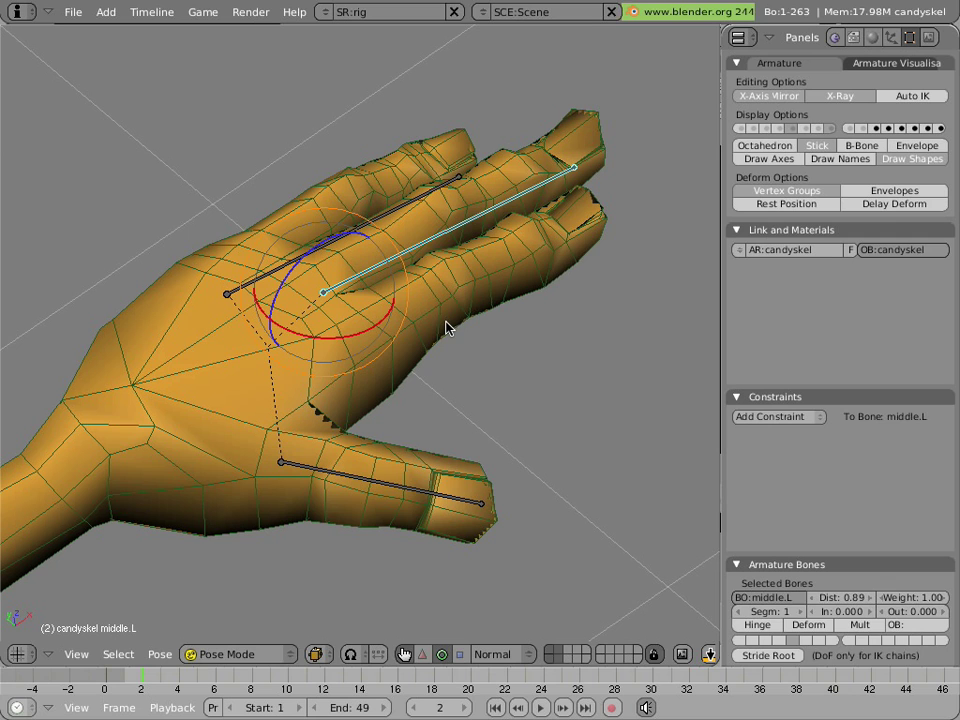
# Show View Properties for grid, view camera and 3D cursor, then reframe the hand.
pyautogui.click(76, 652)
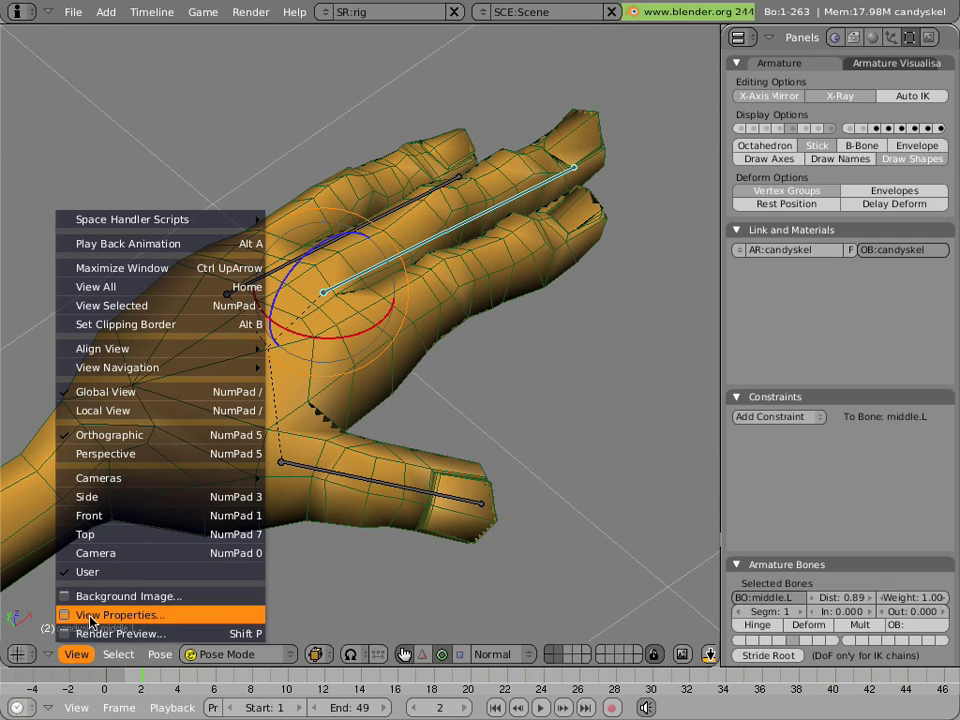
pyautogui.click(90, 615)
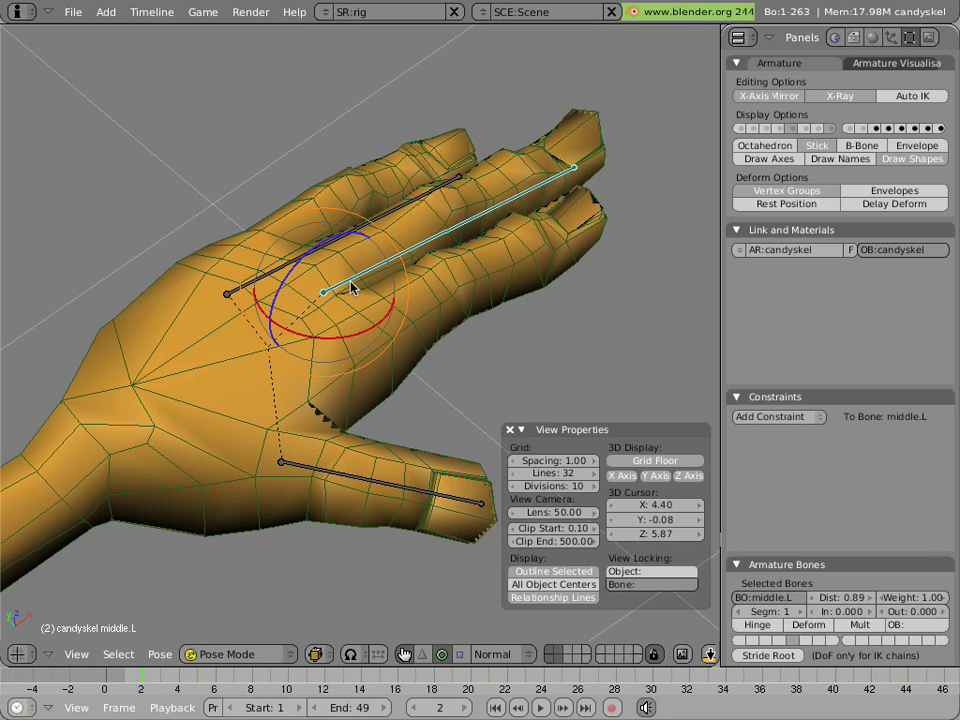
pyautogui.keyDown('shift'); pyautogui.moveTo(352, 288); pyautogui.dragTo(390, 266, button='middle'); pyautogui.keyUp('shift')
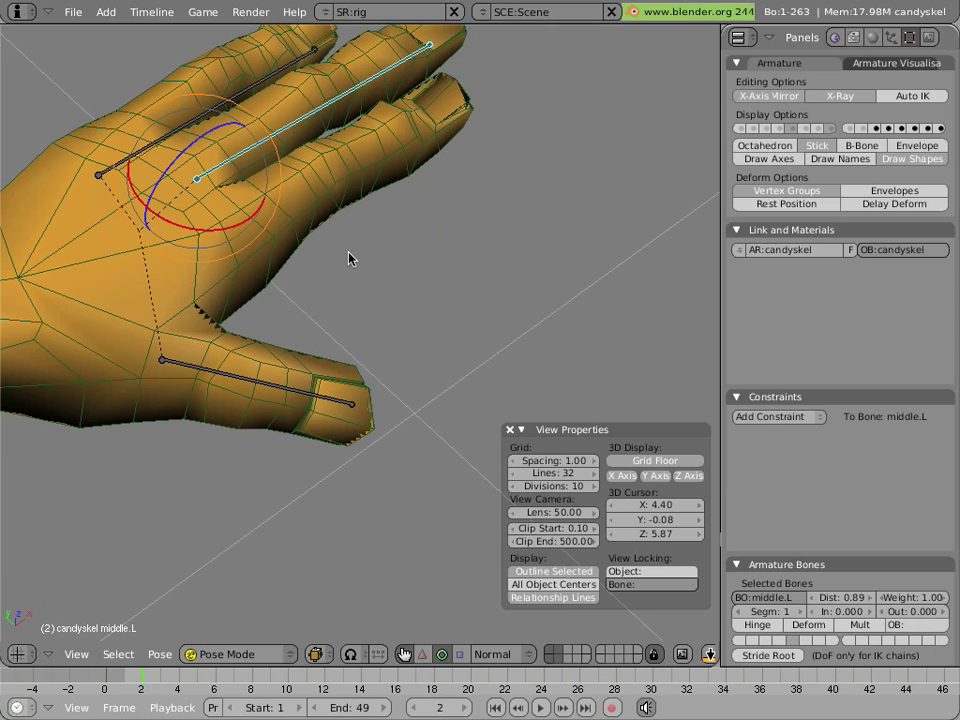
pyautogui.moveTo(343, 252)
pyautogui.mouseDown(button='middle')
pyautogui.moveTo(265, 180)
pyautogui.moveTo(300, 262)
pyautogui.moveTo(343, 272)
pyautogui.mouseUp(button='middle')
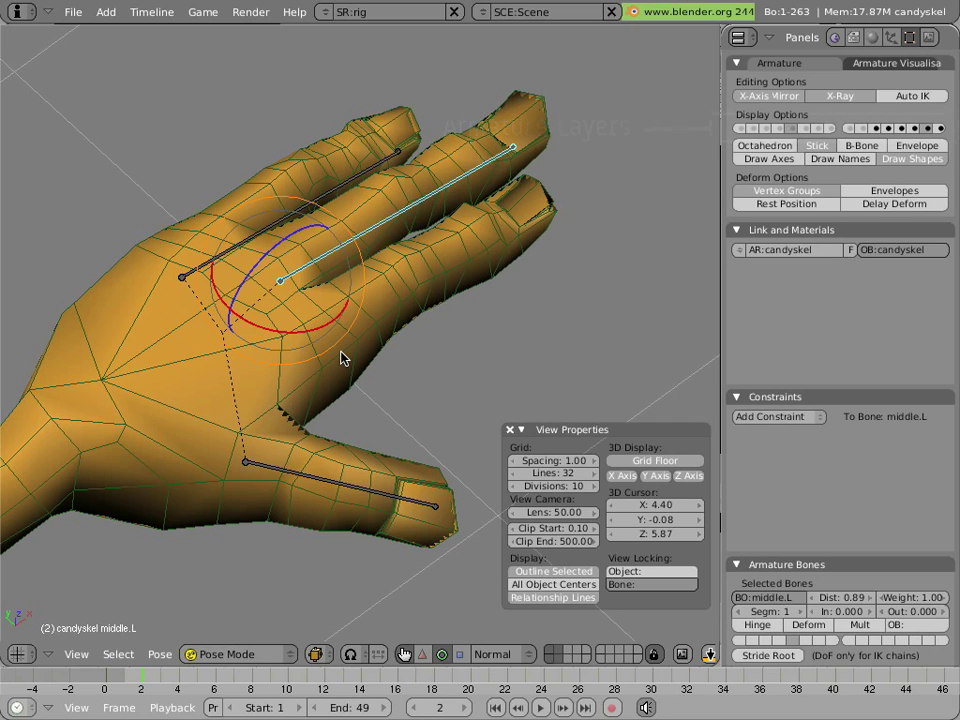
# Cycle bone display through Octahedron, Stick, B-Bone and Envelope, settling on Octahedron.
pyautogui.click(757, 151)
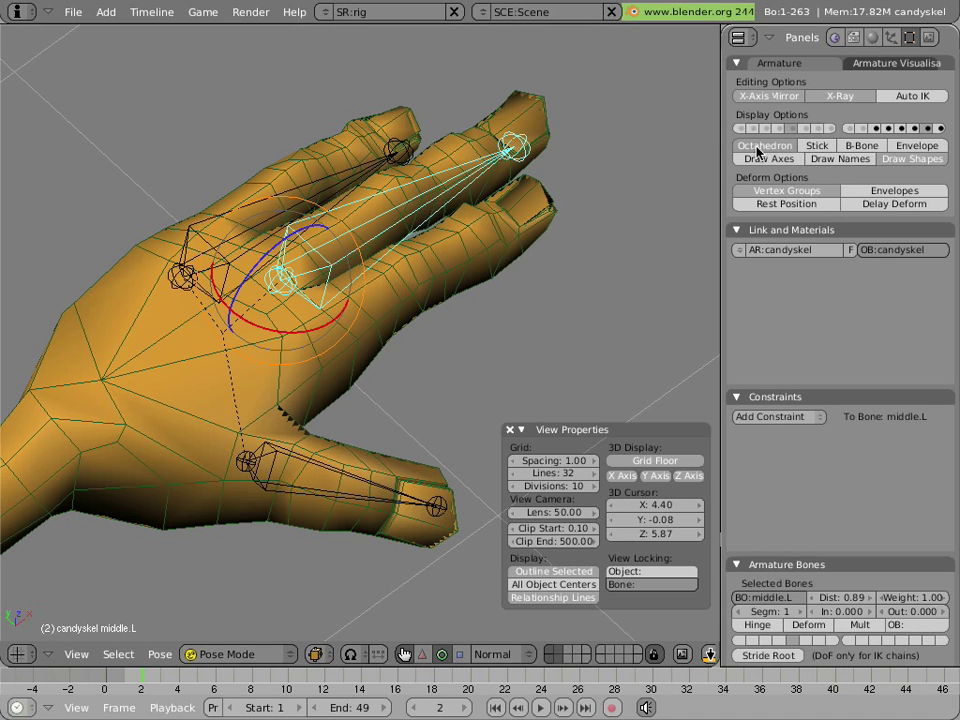
pyautogui.click(812, 147)
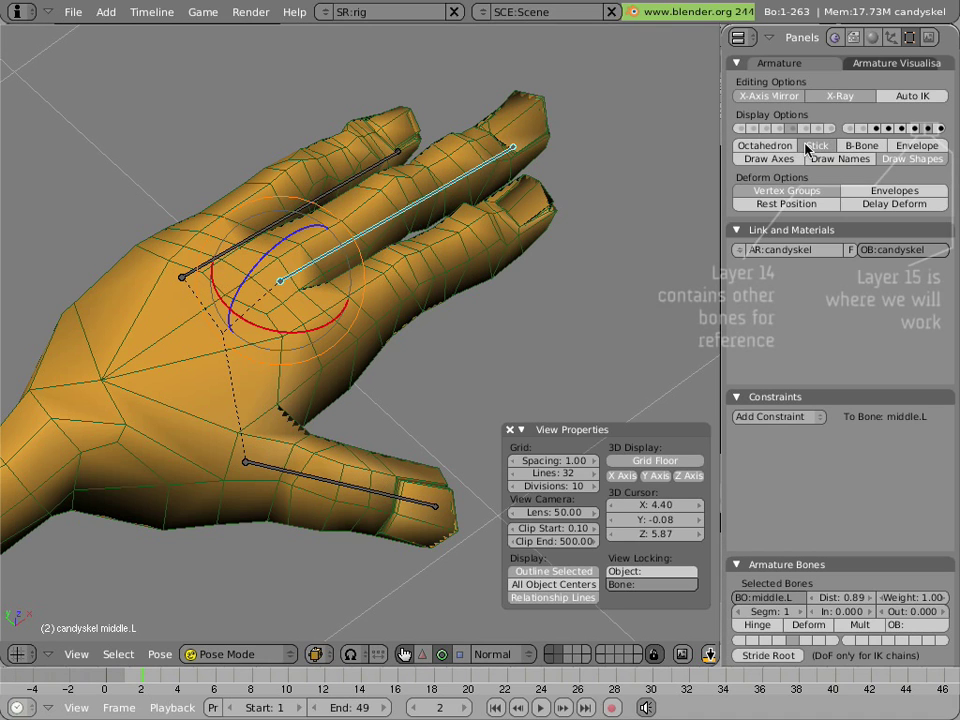
pyautogui.click(864, 146)
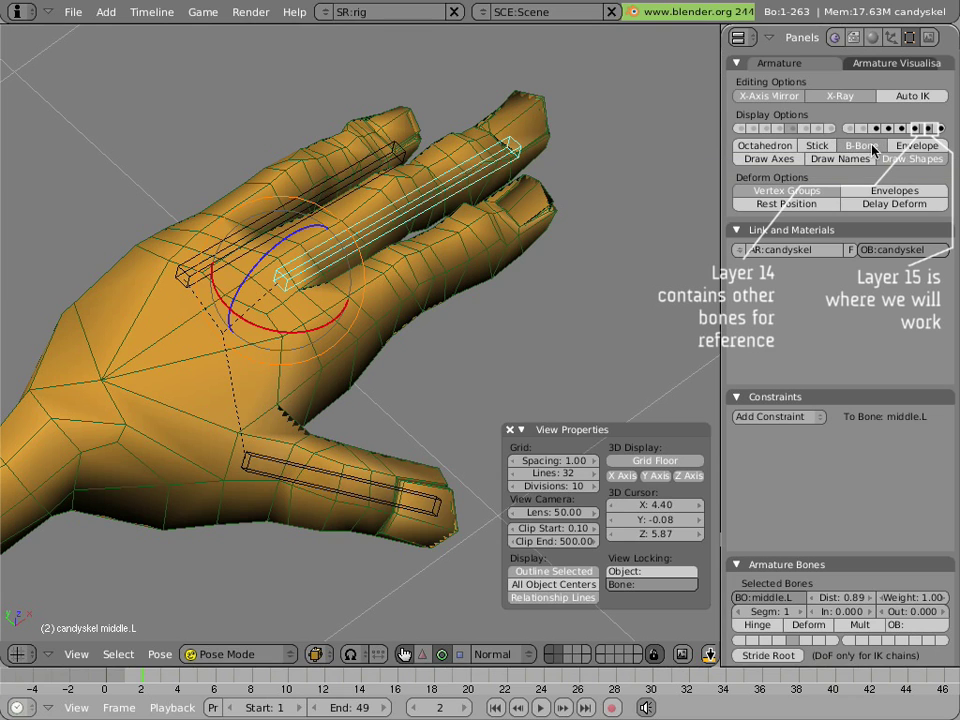
pyautogui.click(922, 146)
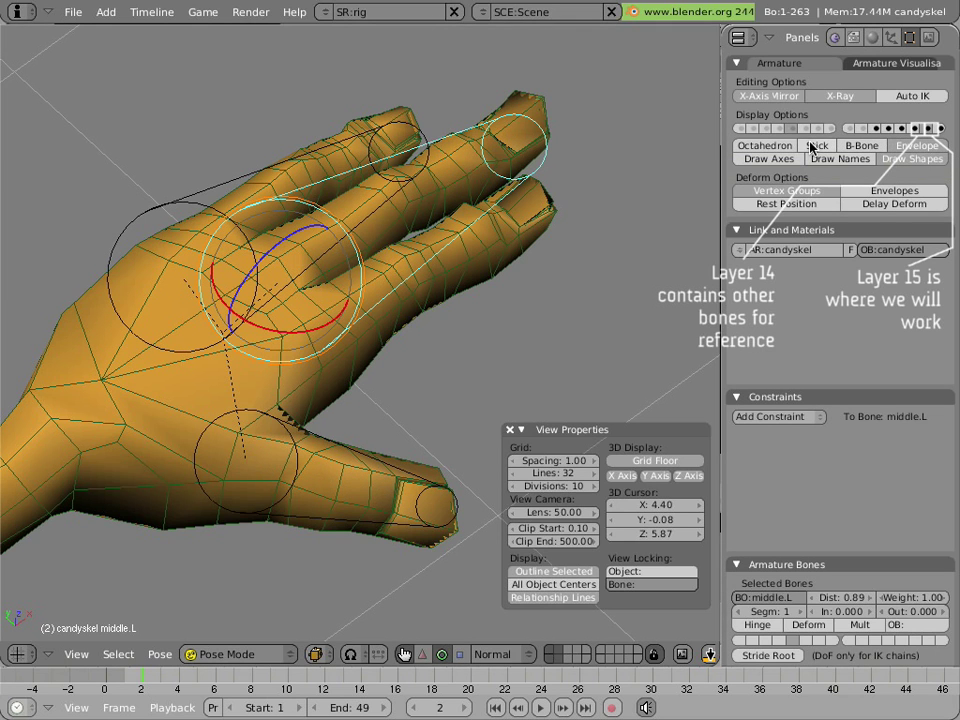
pyautogui.click(765, 146)
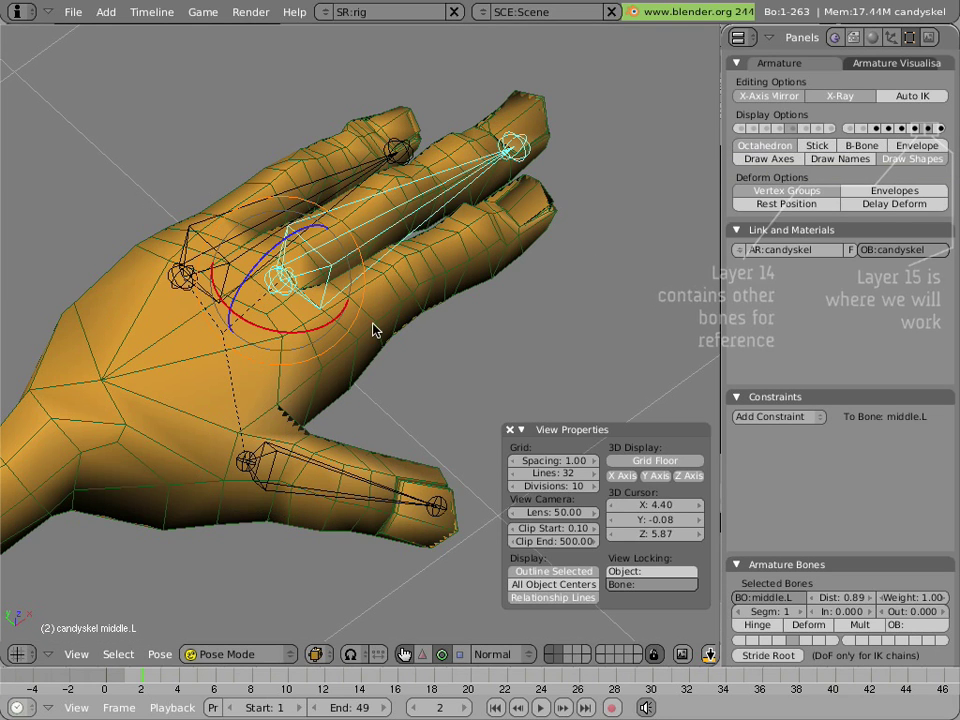
pyautogui.moveTo(253, 411)
pyautogui.mouseDown(button='middle')
pyautogui.moveTo(298, 379)
pyautogui.moveTo(266, 389)
pyautogui.mouseUp(button='middle')
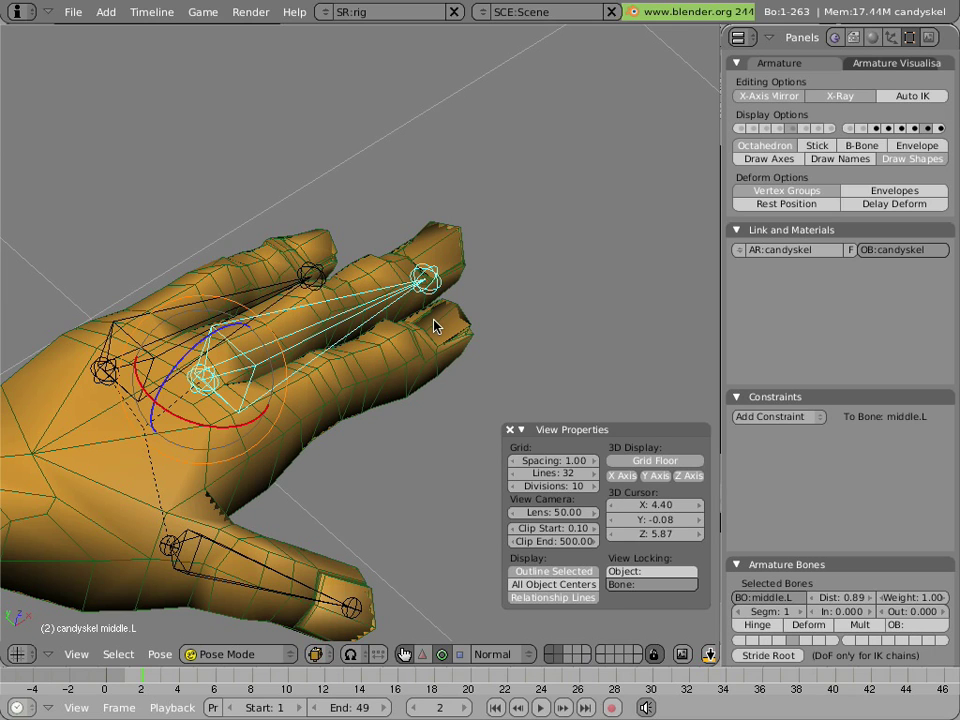
# Enter Edit Mode and show only the bones on layer 15.
pyautogui.press('Tab')
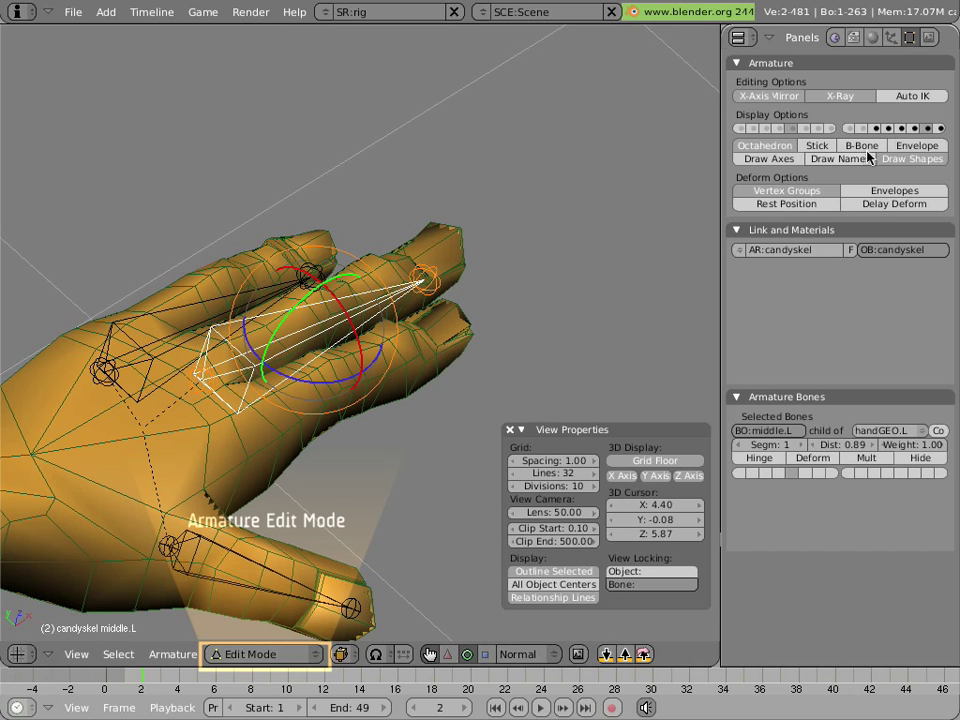
pyautogui.click(930, 129)
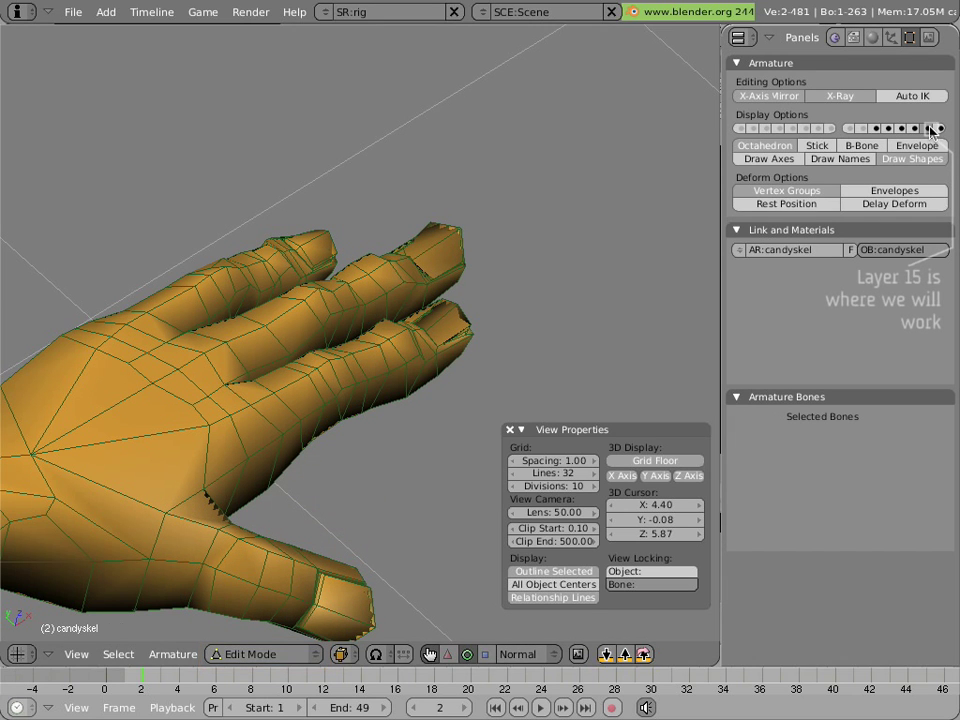
pyautogui.scroll(-4, 399, 328)
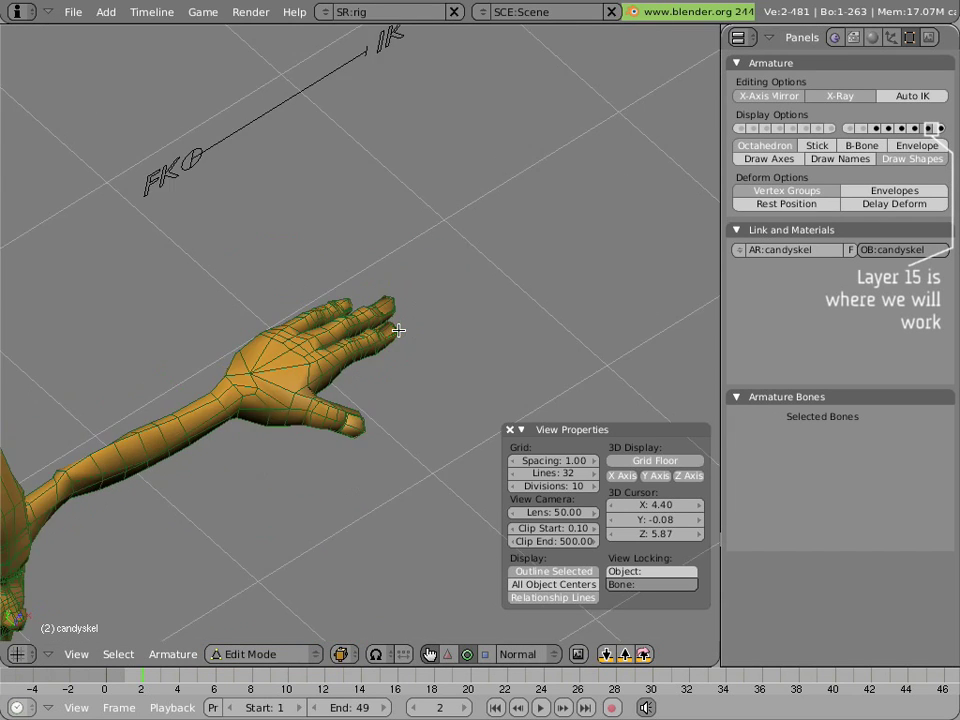
pyautogui.scroll(4, 396, 332)
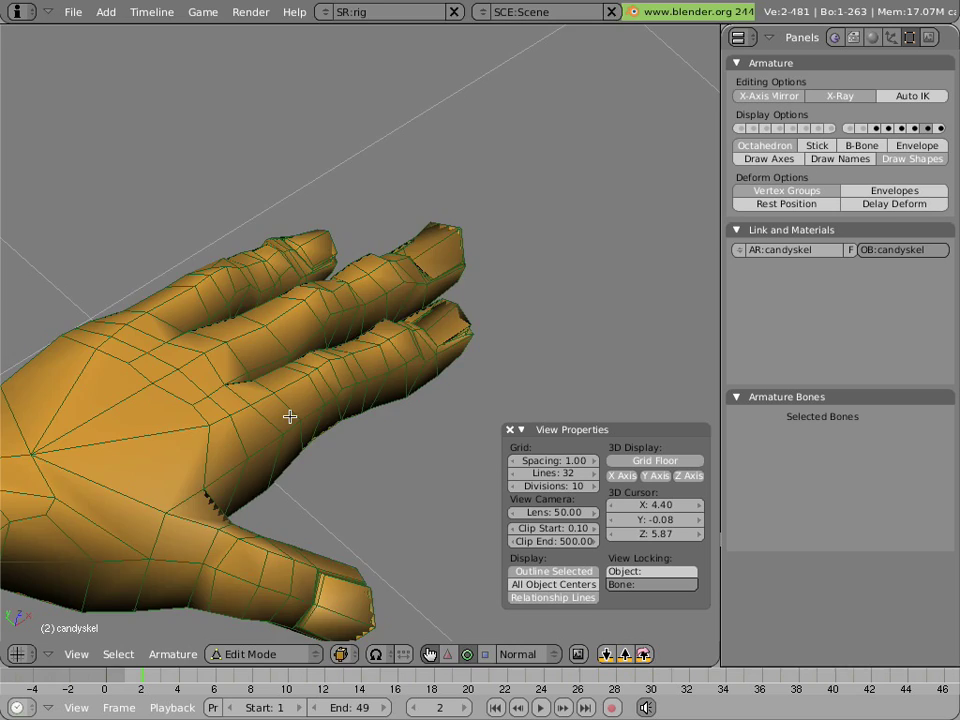
# Place the 3D cursor inside the hand at X 2.50, Y -0.08, Z 4.93 using top and side views.
pyautogui.press('KP_7')
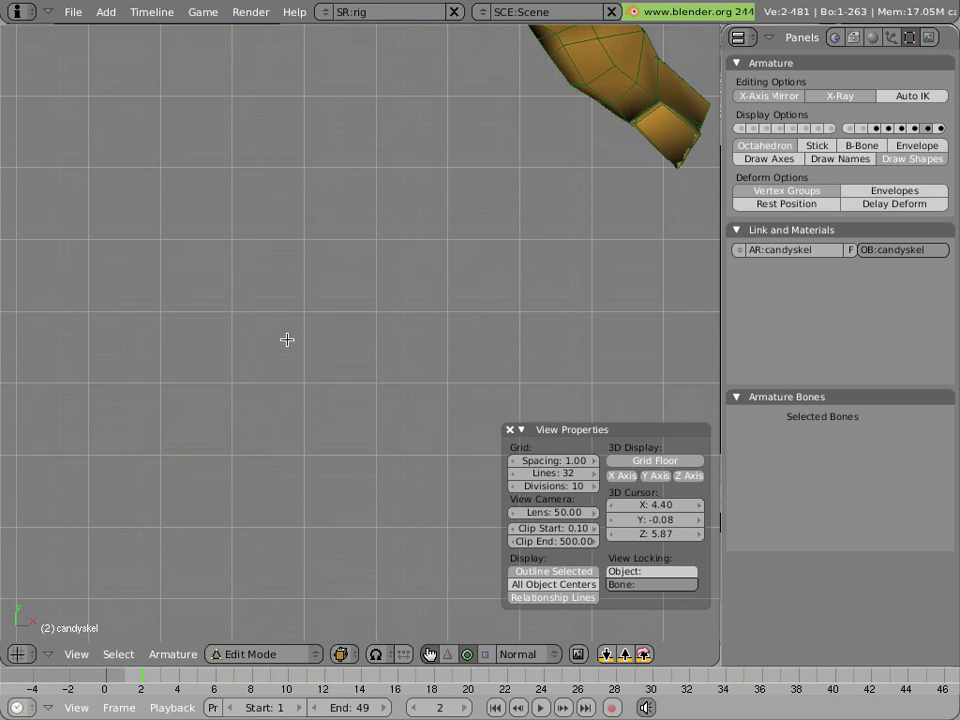
pyautogui.press('Home')
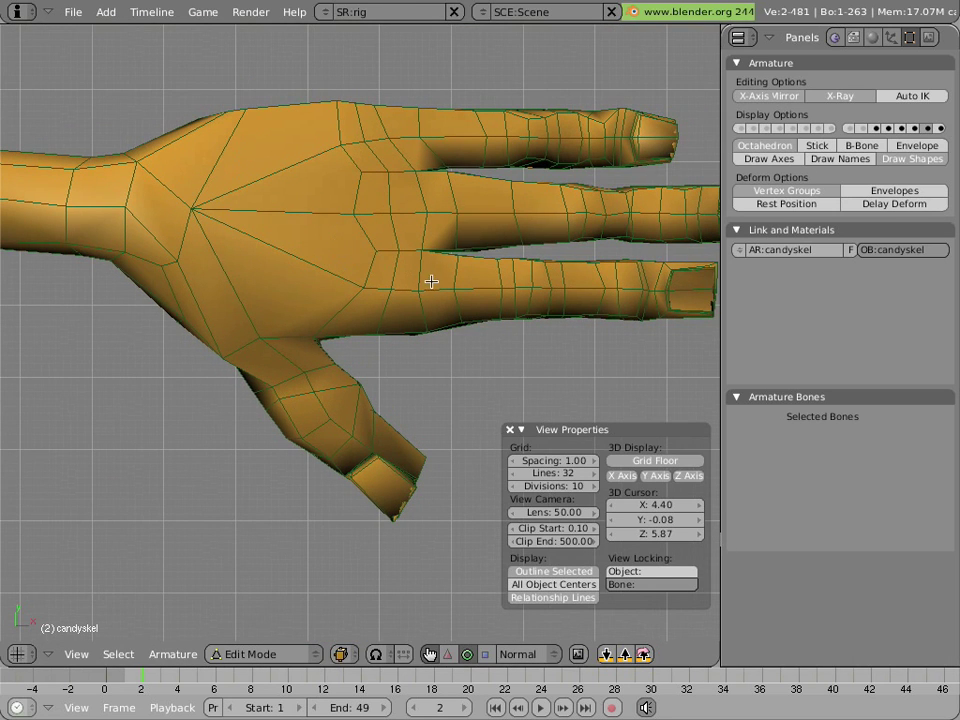
pyautogui.click(440, 289)
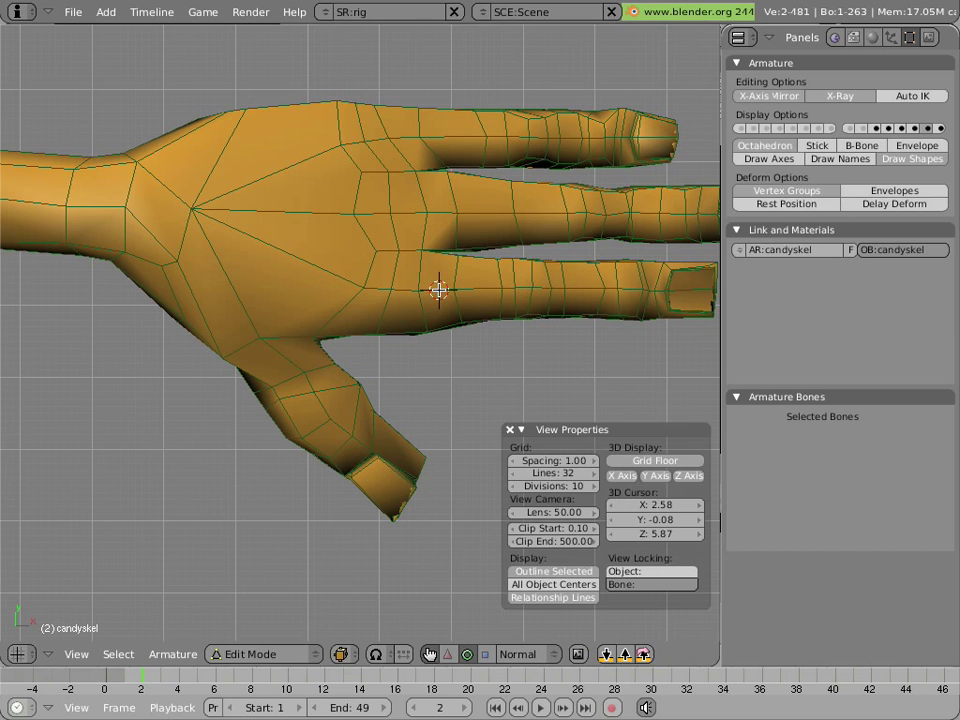
pyautogui.press('KP_1')
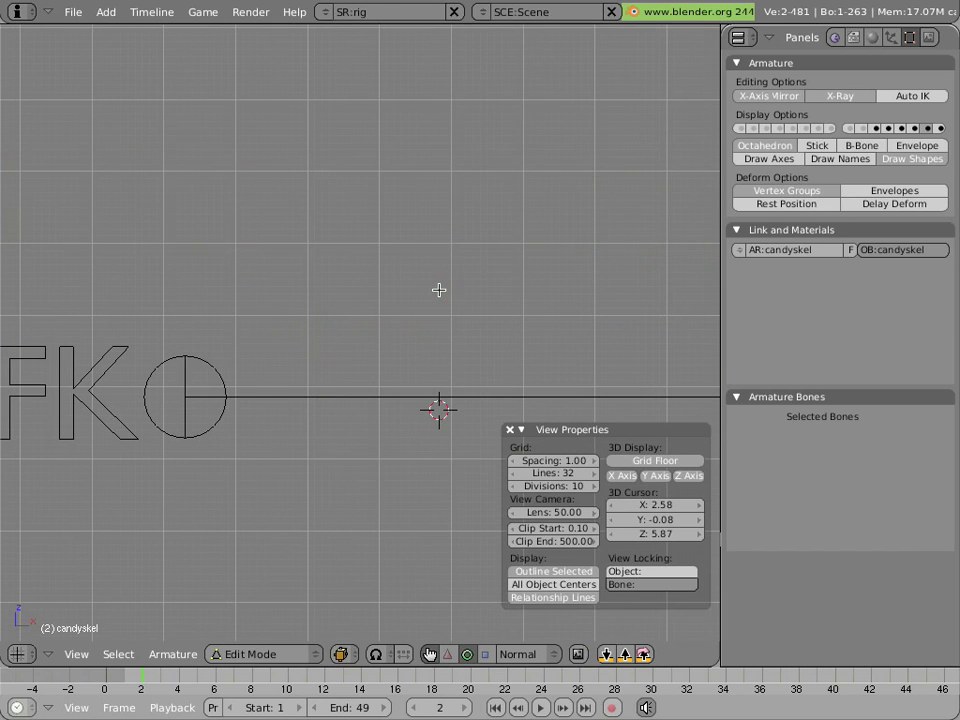
pyautogui.scroll(-5, 437, 290)
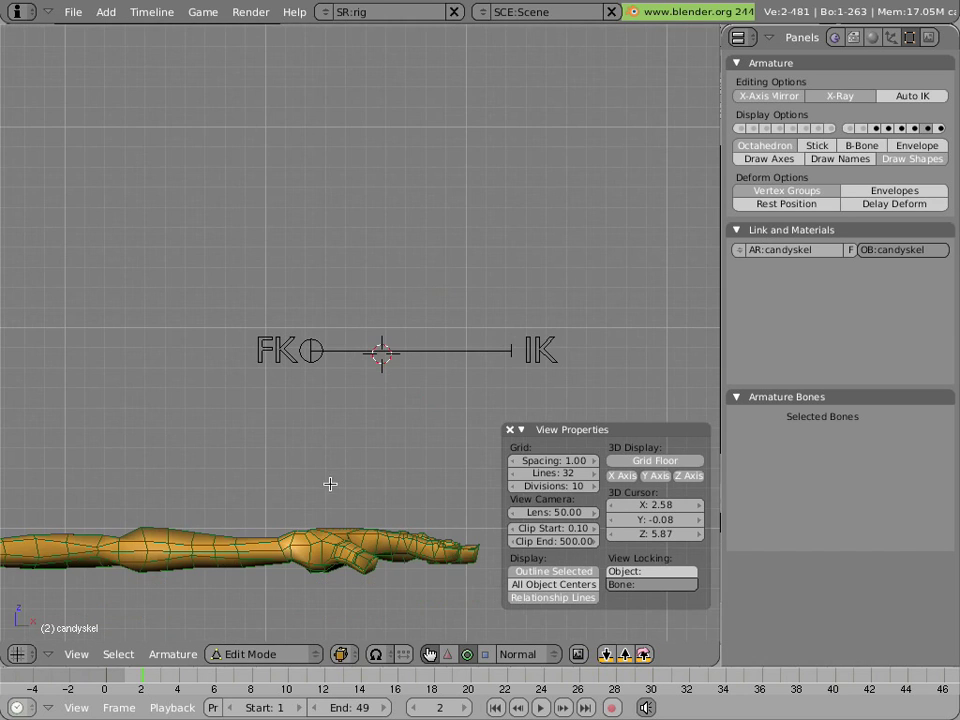
pyautogui.click(366, 542)
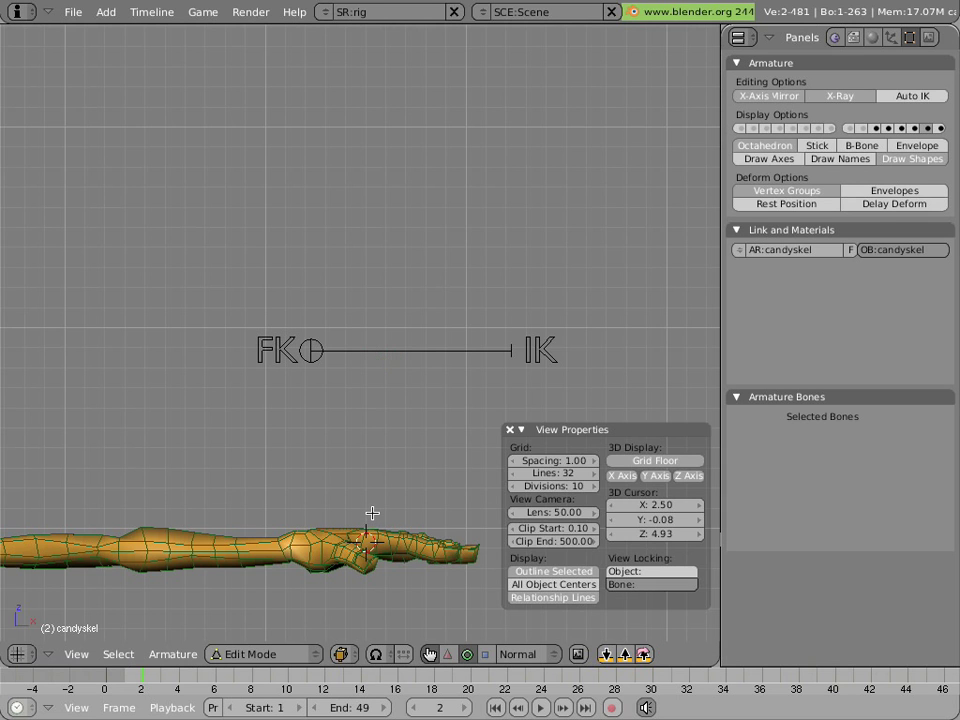
pyautogui.press('c')
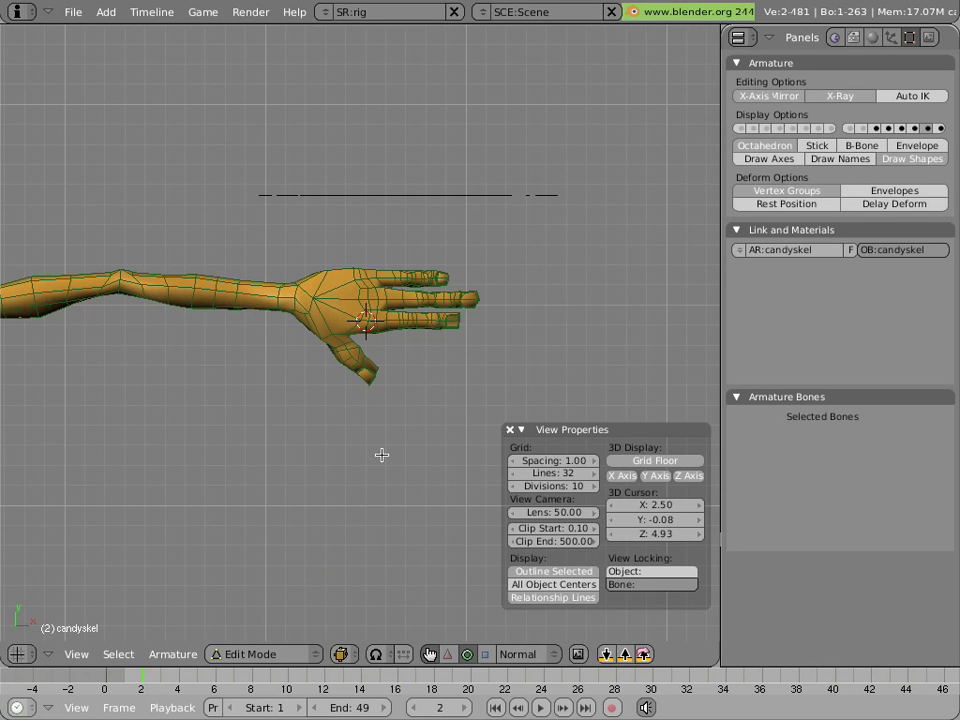
# Settle on a side-on profile view of the hand and rig.
pyautogui.scroll(5, 381, 455)
pyautogui.press('KP_4')
pyautogui.press('KP_4')
pyautogui.press('KP_6')
pyautogui.press('KP_6')
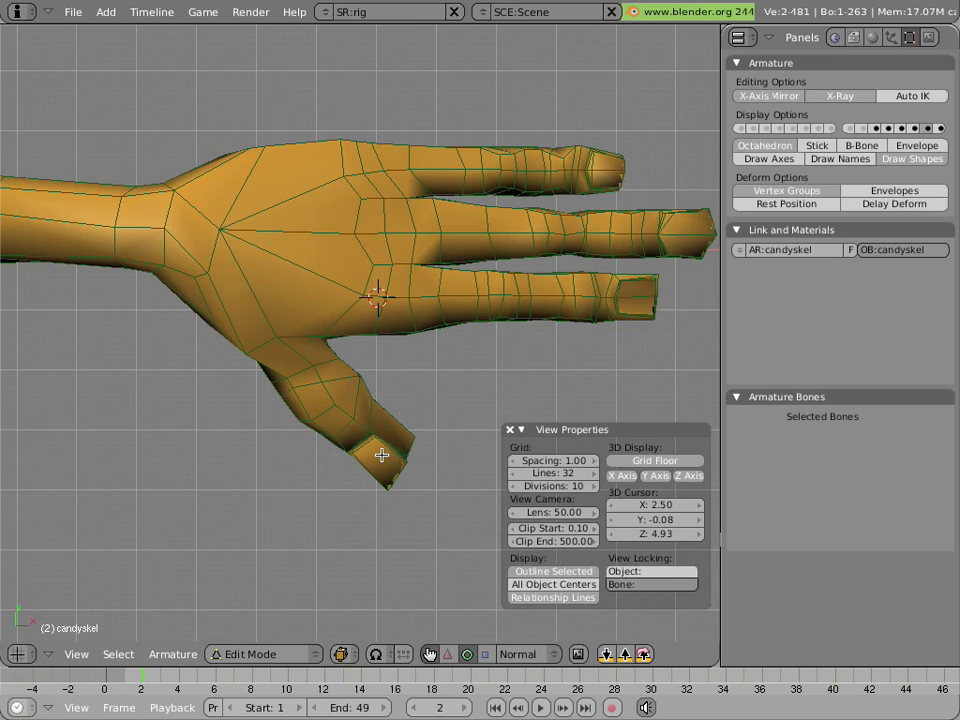
pyautogui.press('KP_Decimal')
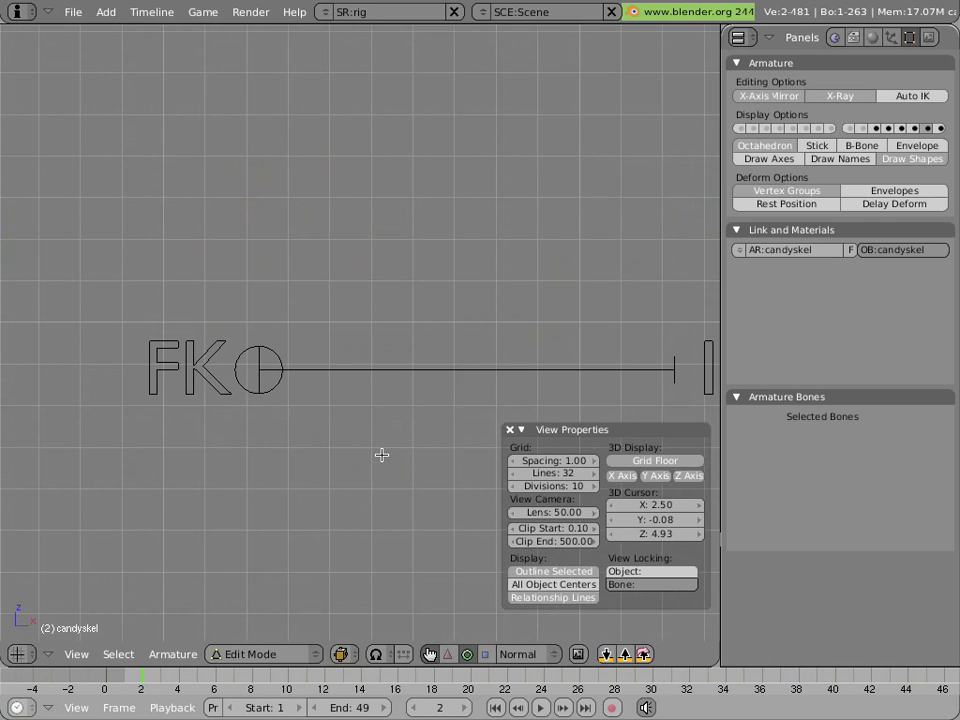
# Add a new bone at the 3D cursor and move its tip to the pointer fingertip.
pyautogui.keyDown('shift'); pyautogui.moveTo(381, 458); pyautogui.dragTo(264, 131, button='middle'); pyautogui.keyUp('shift')
pyautogui.press('space')
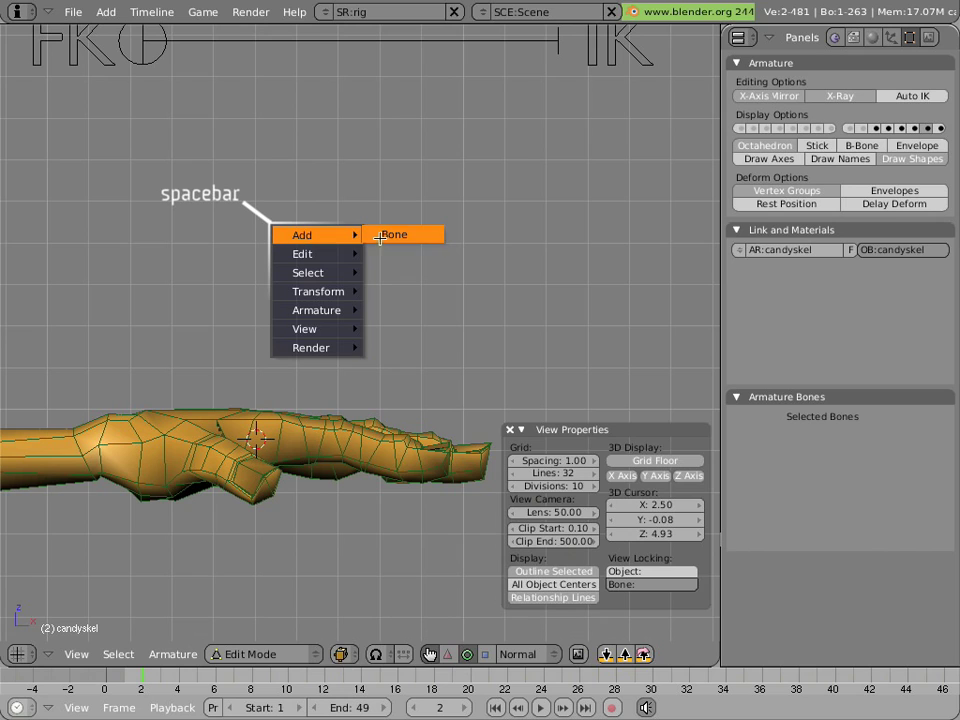
pyautogui.click(386, 237)
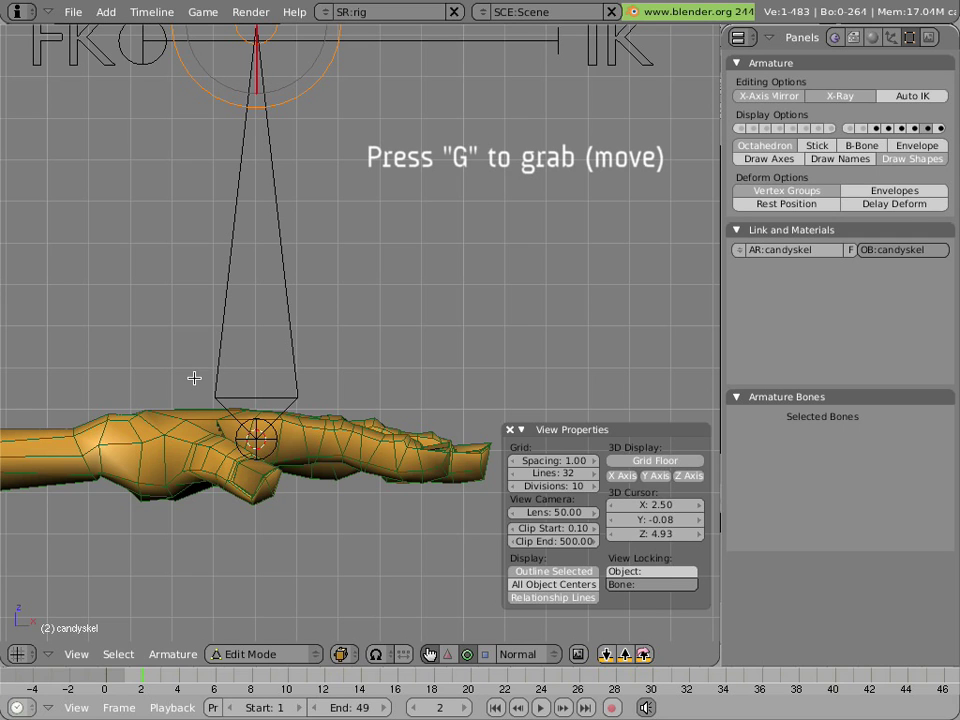
pyautogui.press('g')
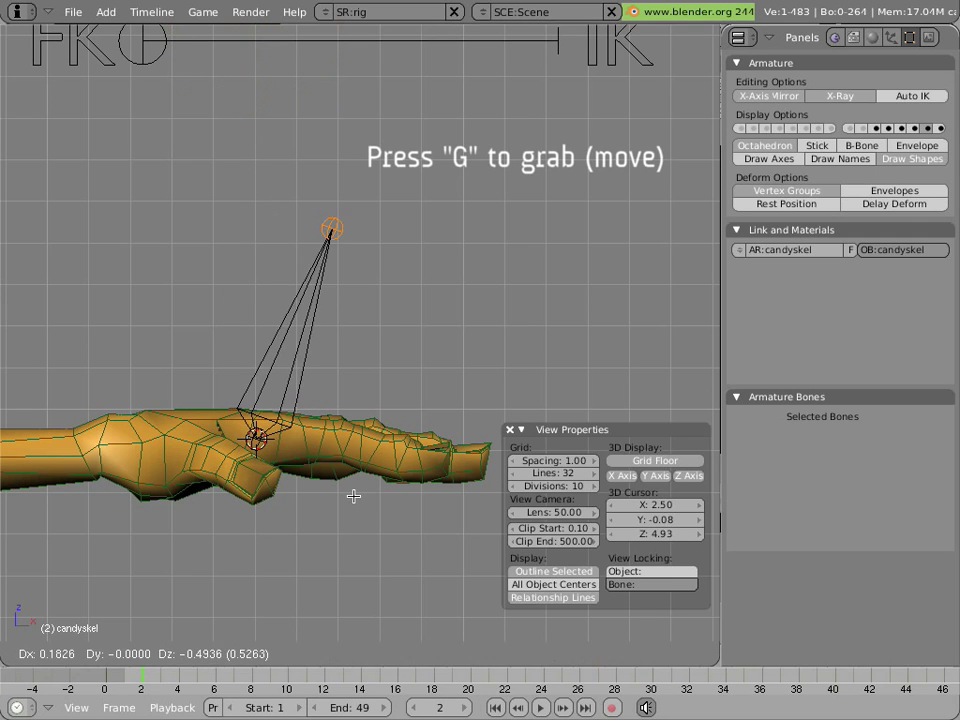
pyautogui.click(450, 626)
pyautogui.press('g')
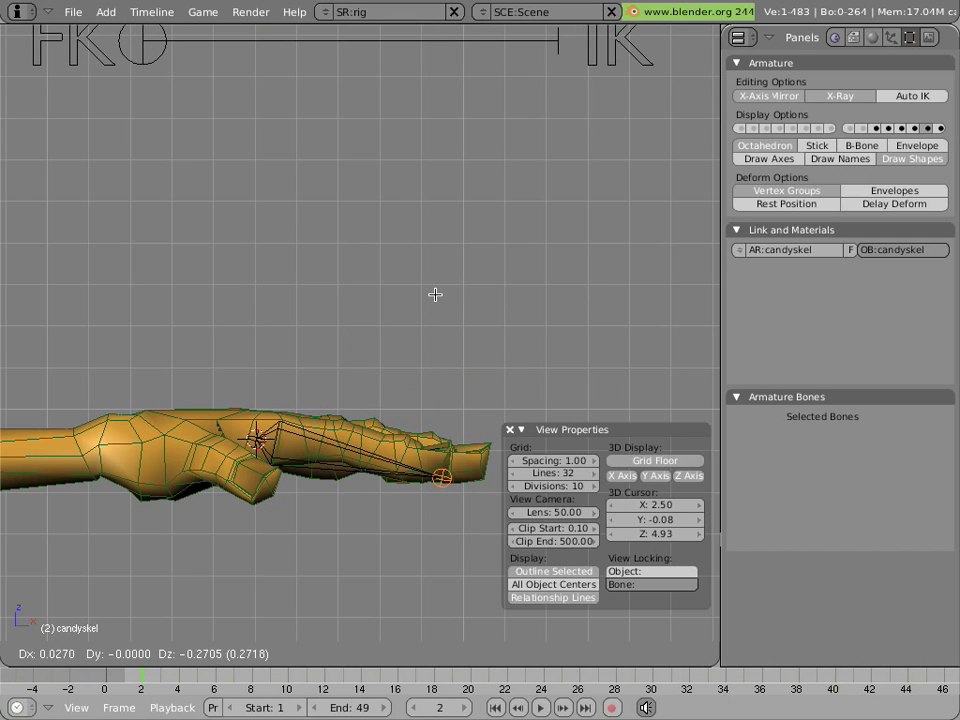
pyautogui.click(435, 296)
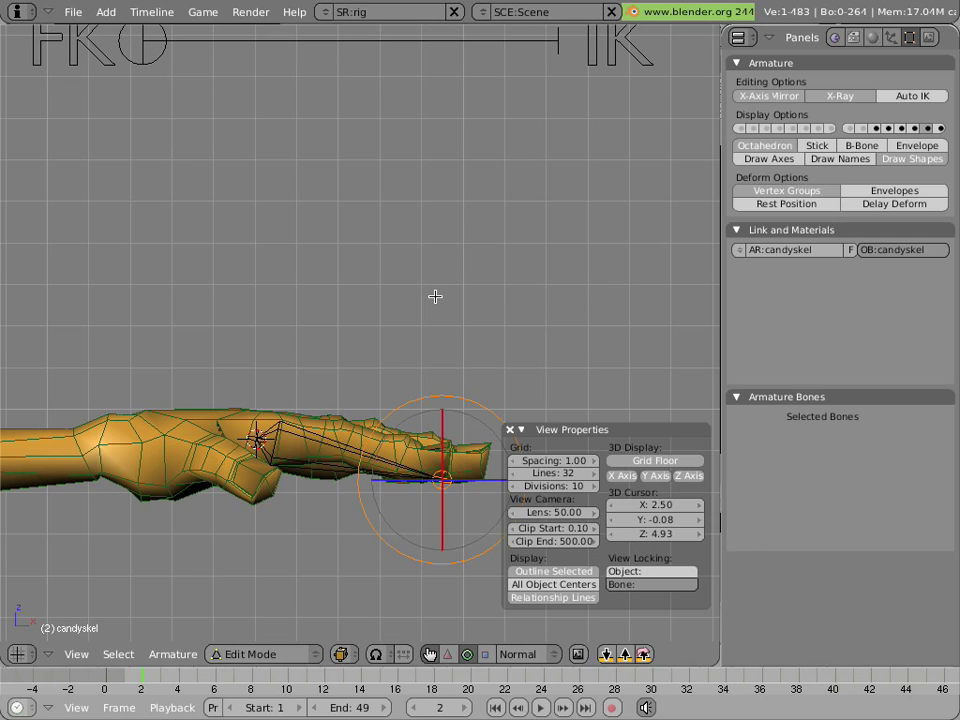
# Move the new bone's root joint to the pointer finger's knuckle.
pyautogui.rightClick(260, 421)
pyautogui.press('g')
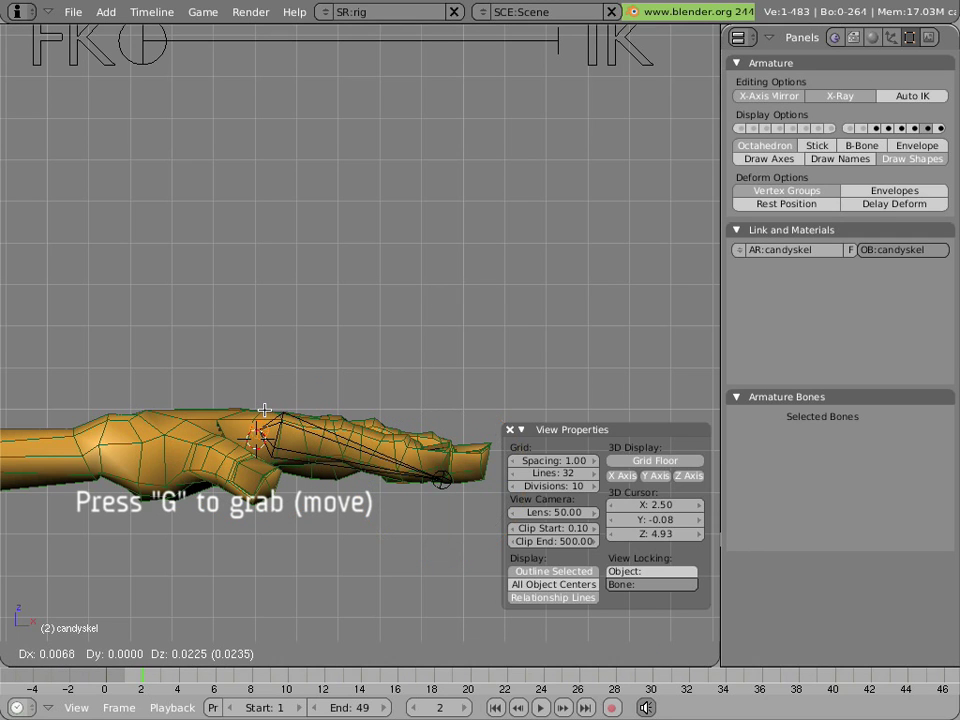
pyautogui.click(264, 410)
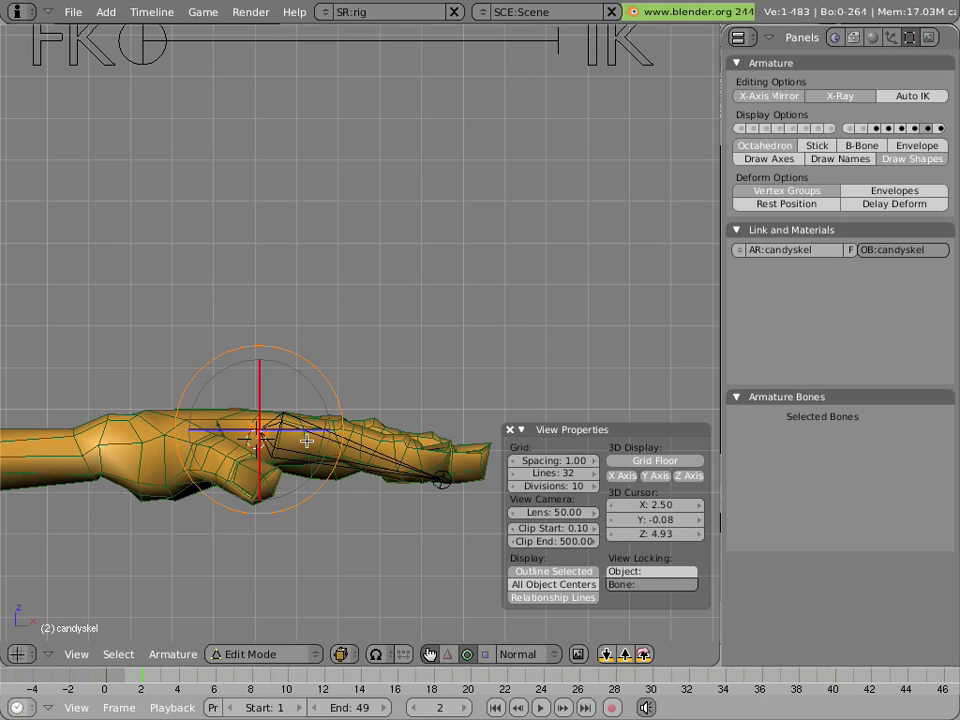
pyautogui.press('g')
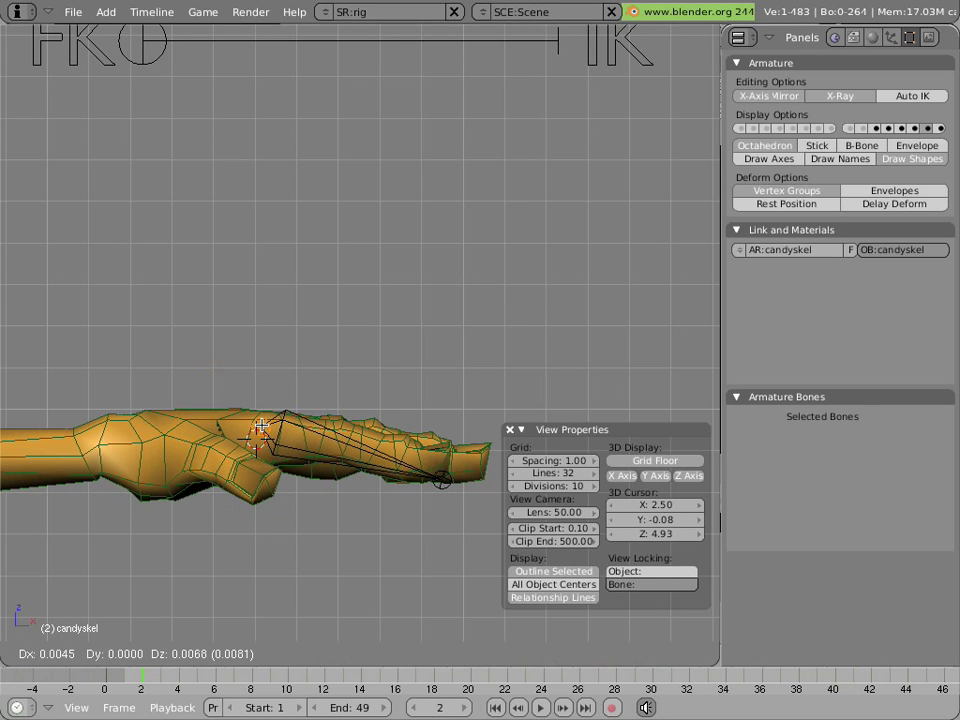
pyautogui.click(261, 425)
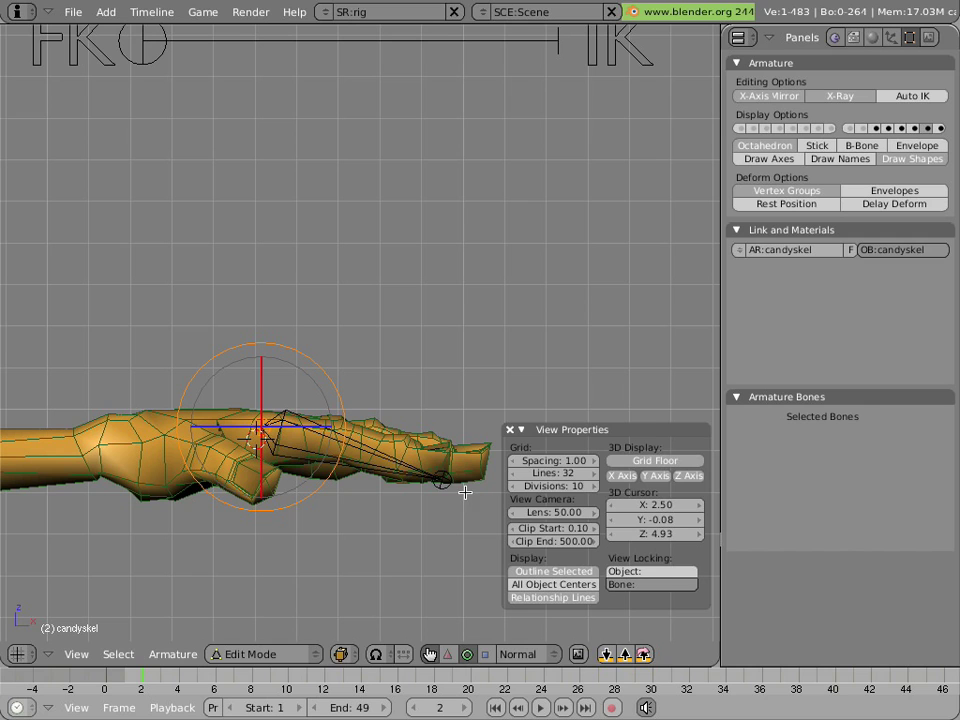
# Recalculate the roll angle of the new finger bone.
pyautogui.rightClick(378, 460)
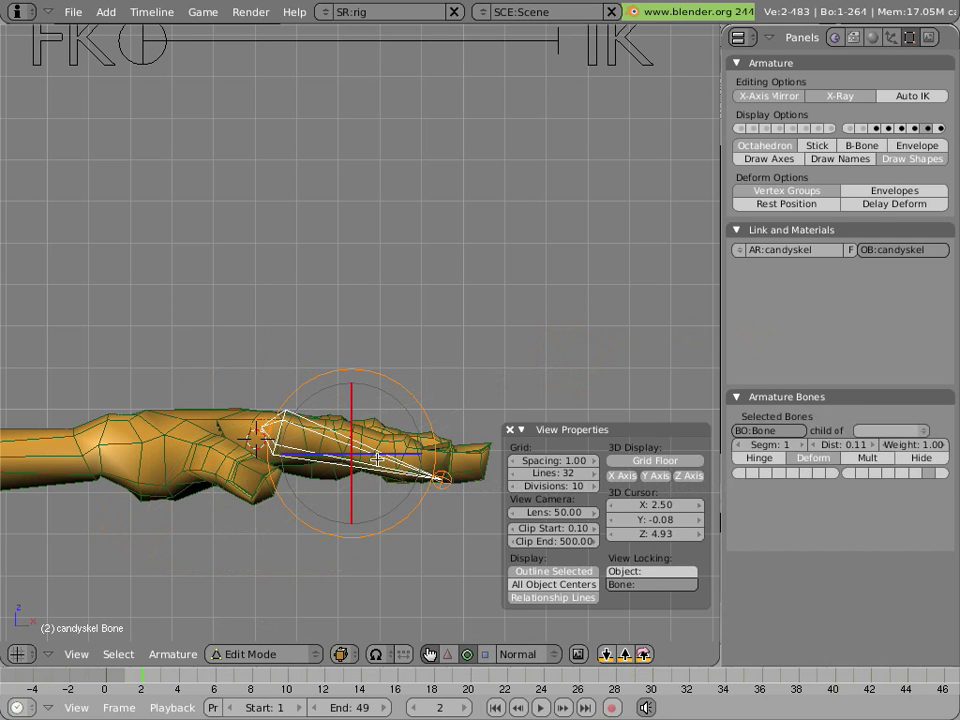
pyautogui.hotkey('ctrl', 'n')
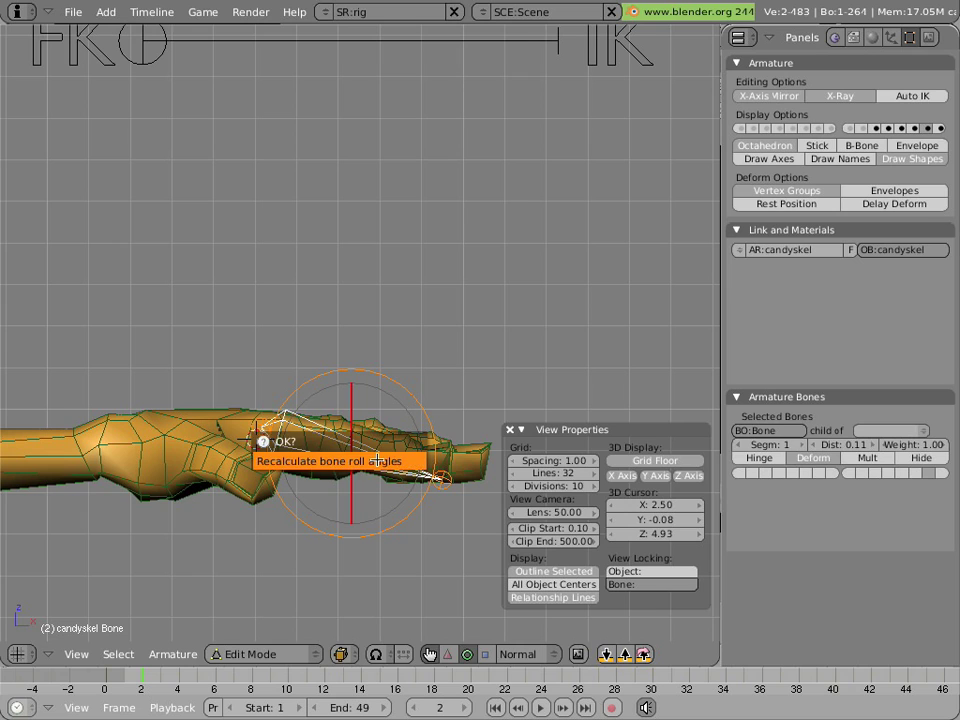
pyautogui.click(378, 460)
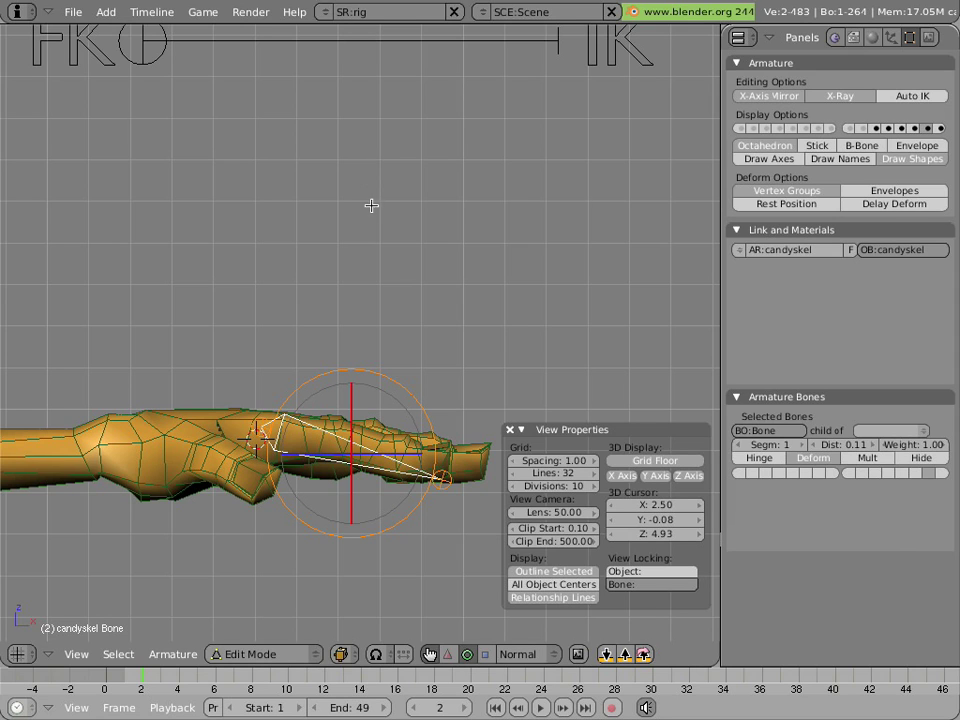
# Rename the bone from 'Bone' to 'pointer'.
pyautogui.click(784, 430)
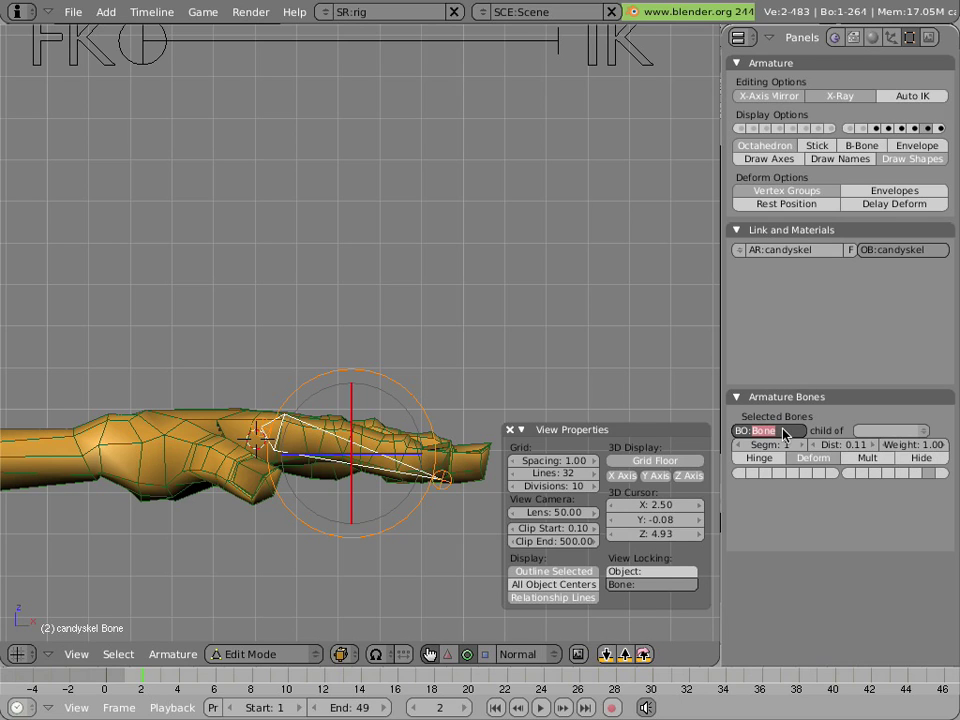
pyautogui.write('pointer')
pyautogui.press('Return')
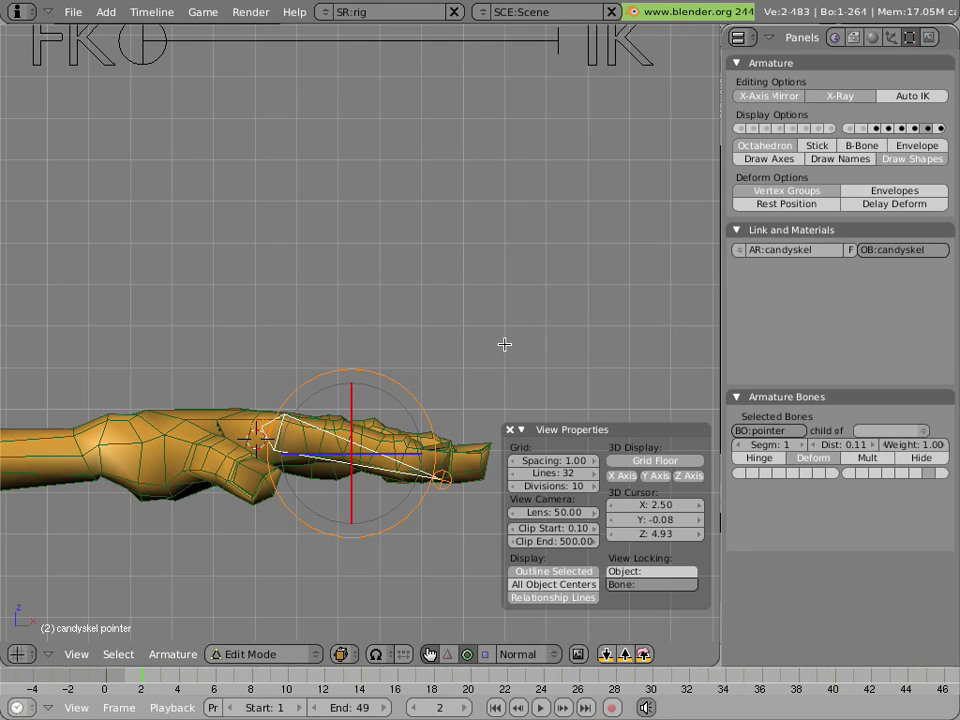
# Subdivide the pointer bone into two and hide the transform manipulator.
pyautogui.scroll(2, 313, 544)
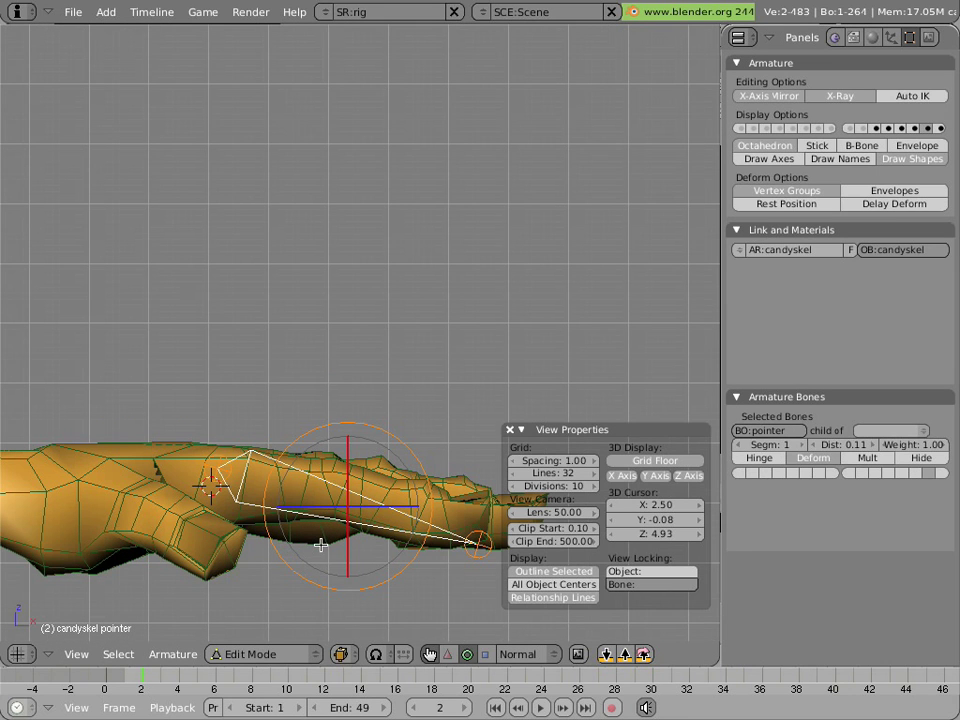
pyautogui.keyDown('shift'); pyautogui.moveTo(320, 545); pyautogui.dragTo(184, 367, button='middle'); pyautogui.keyUp('shift')
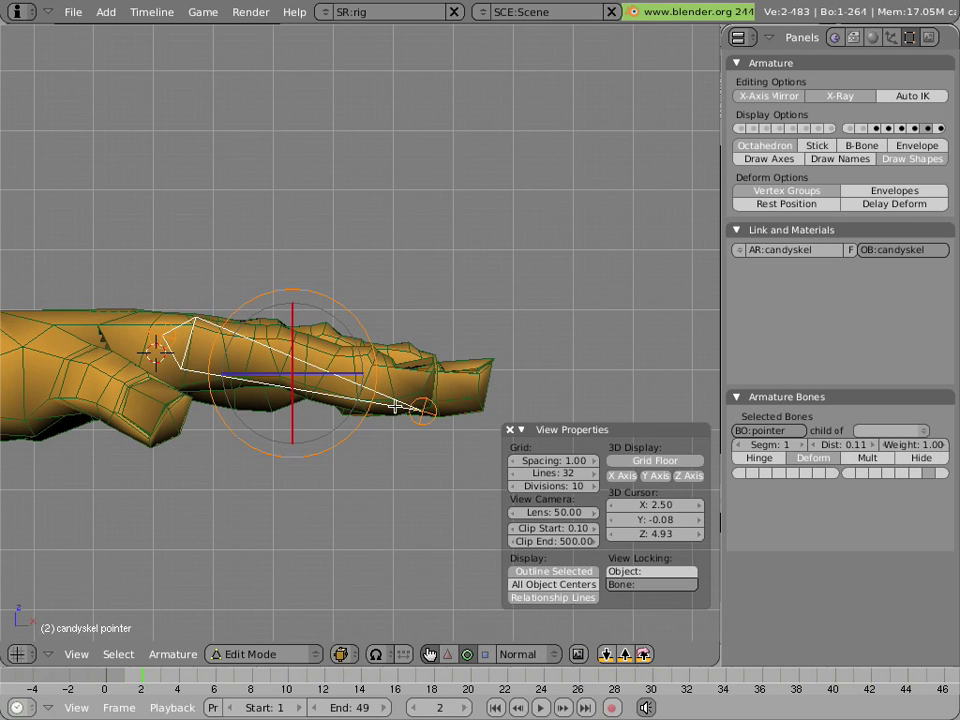
pyautogui.press('w')
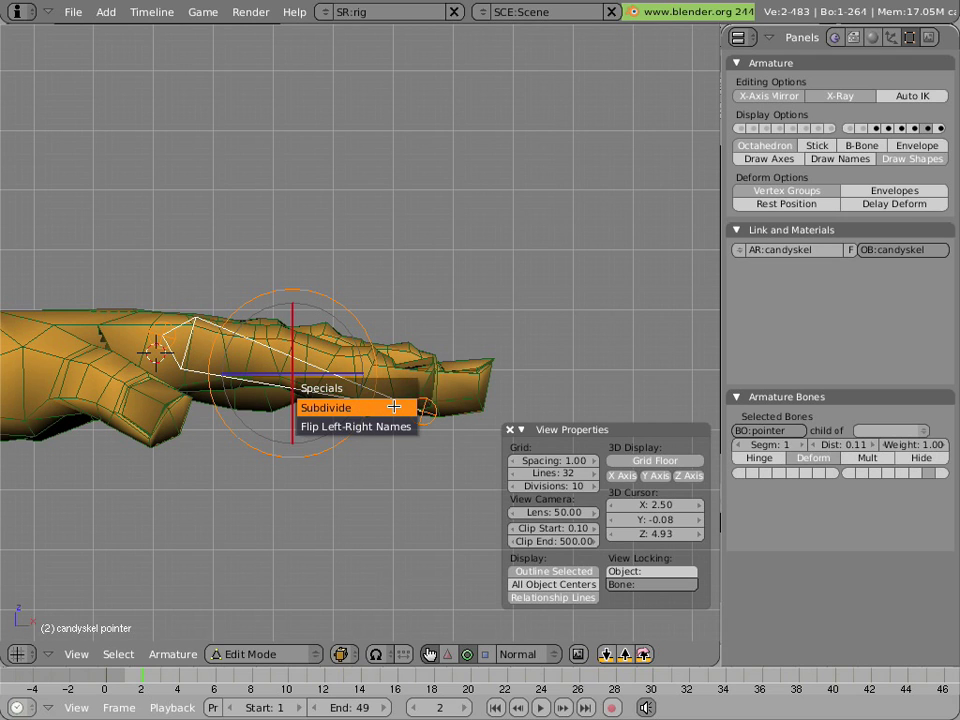
pyautogui.click(394, 407)
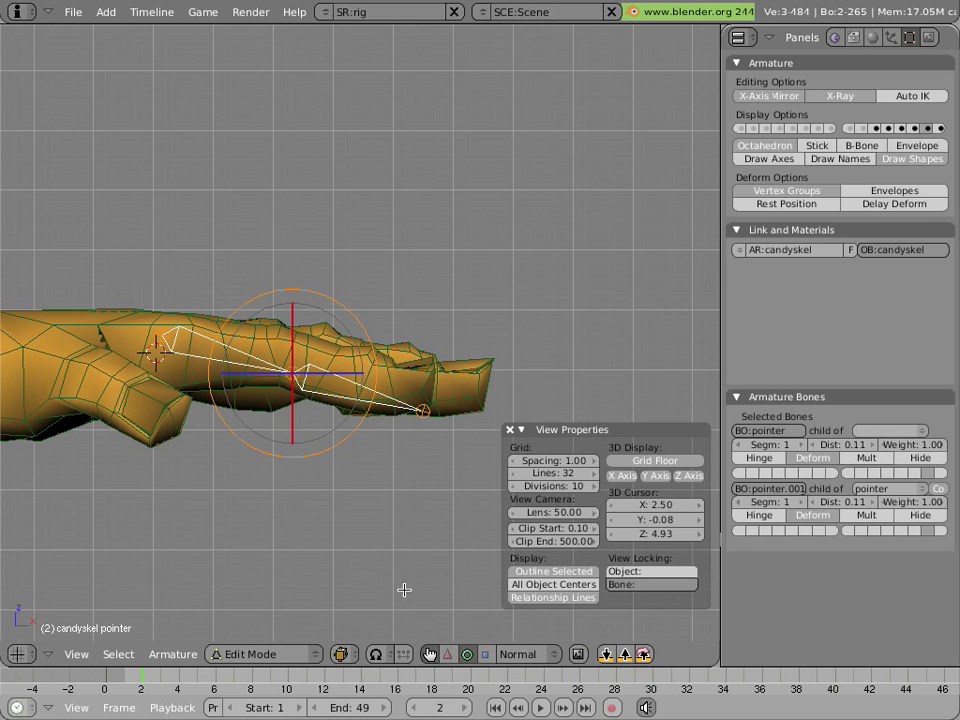
pyautogui.click(428, 656)
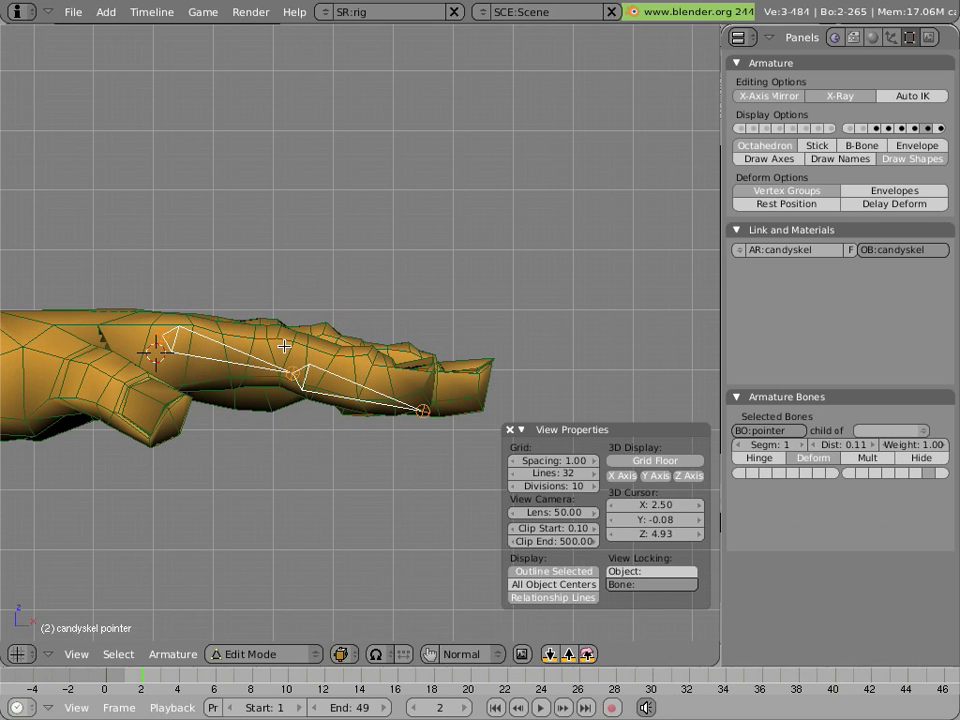
# Subdivide pointer.001, giving a chain of pointer, pointer.001 and pointer.002.
pyautogui.rightClick(341, 373)
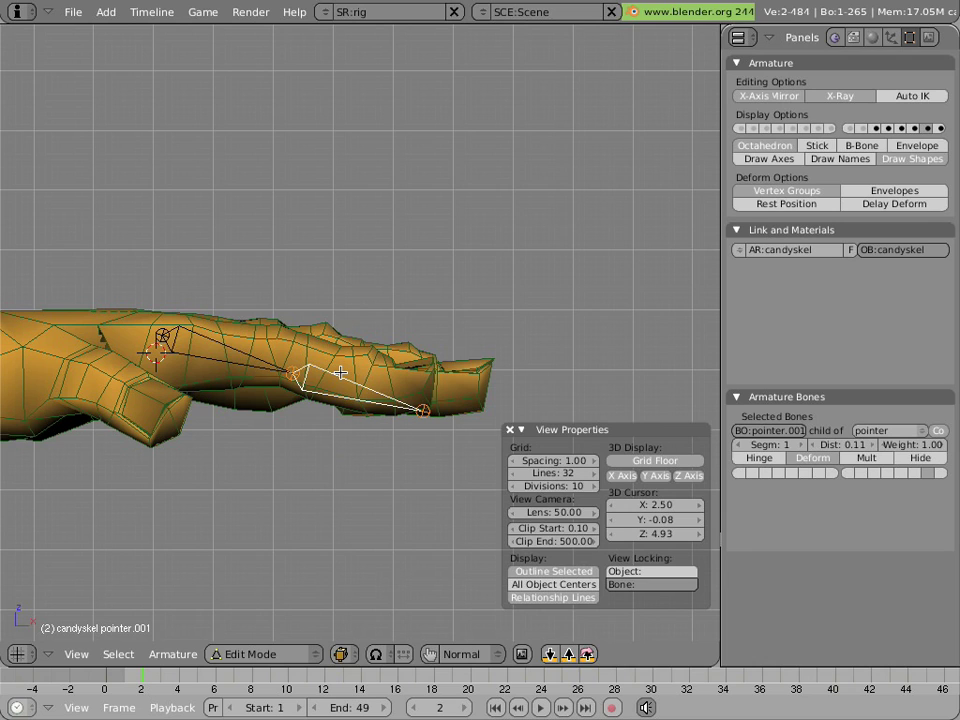
pyautogui.press('w')
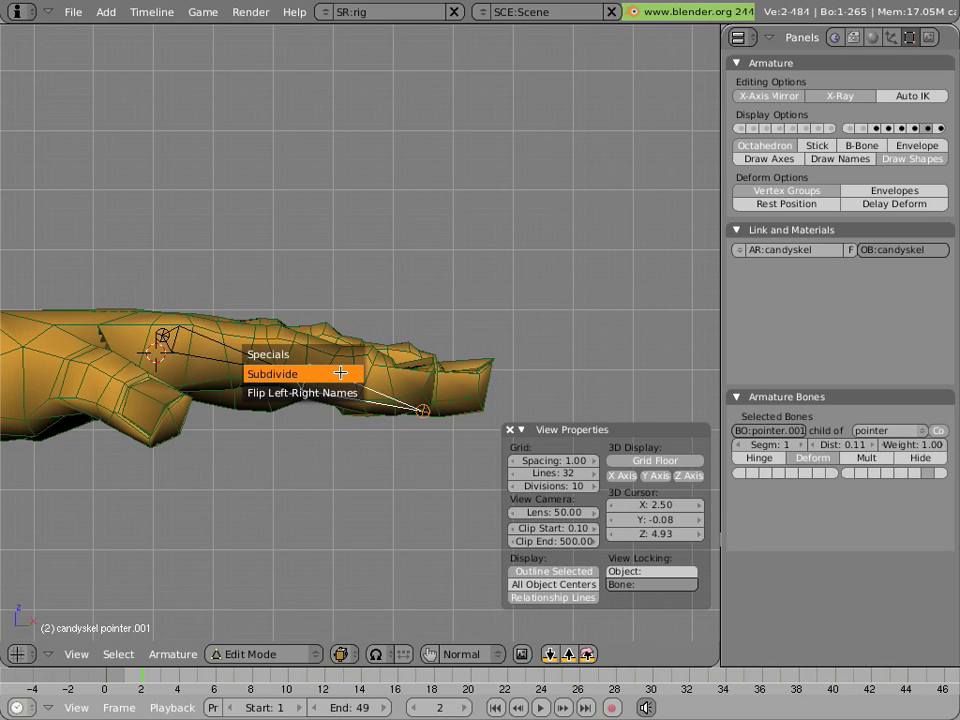
pyautogui.click(341, 373)
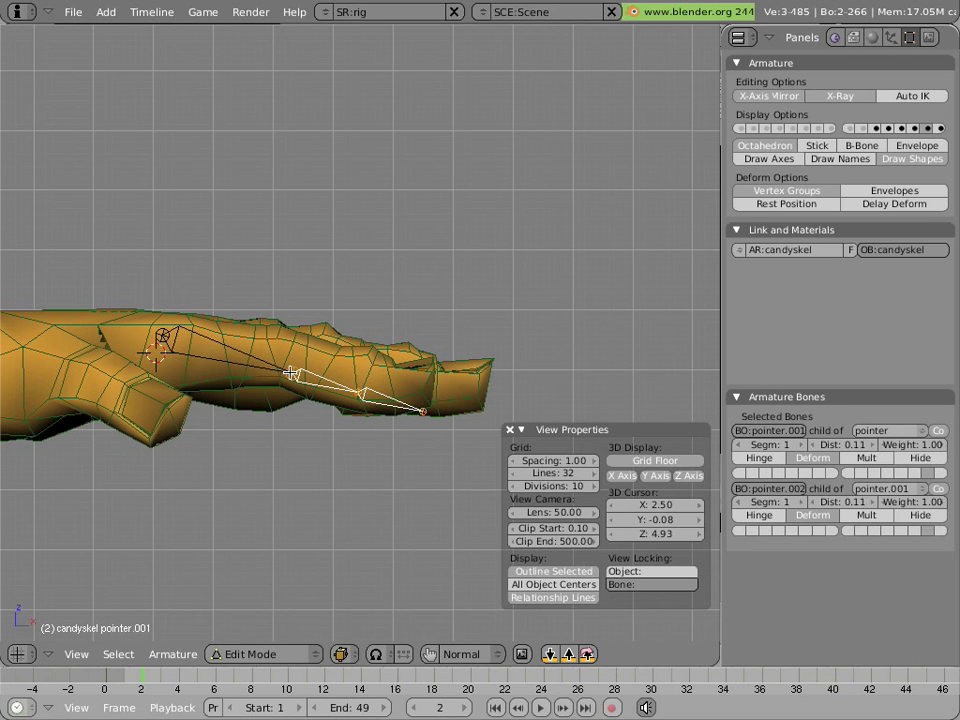
# Deselect all and move the chain's two inner joints up to the knuckle creases.
pyautogui.press('a')
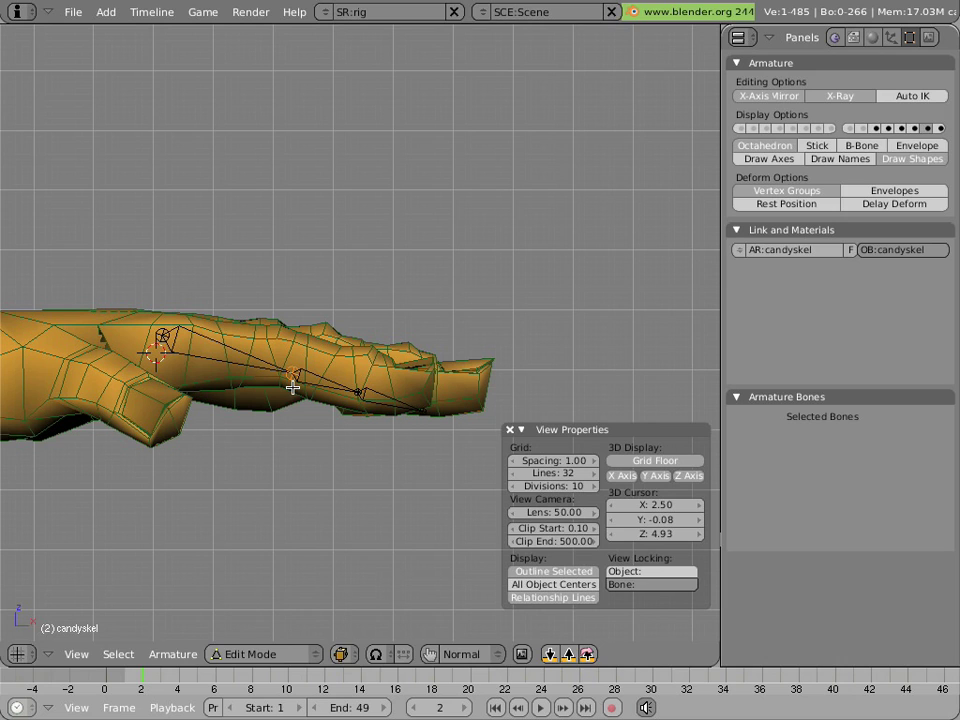
pyautogui.press('g')
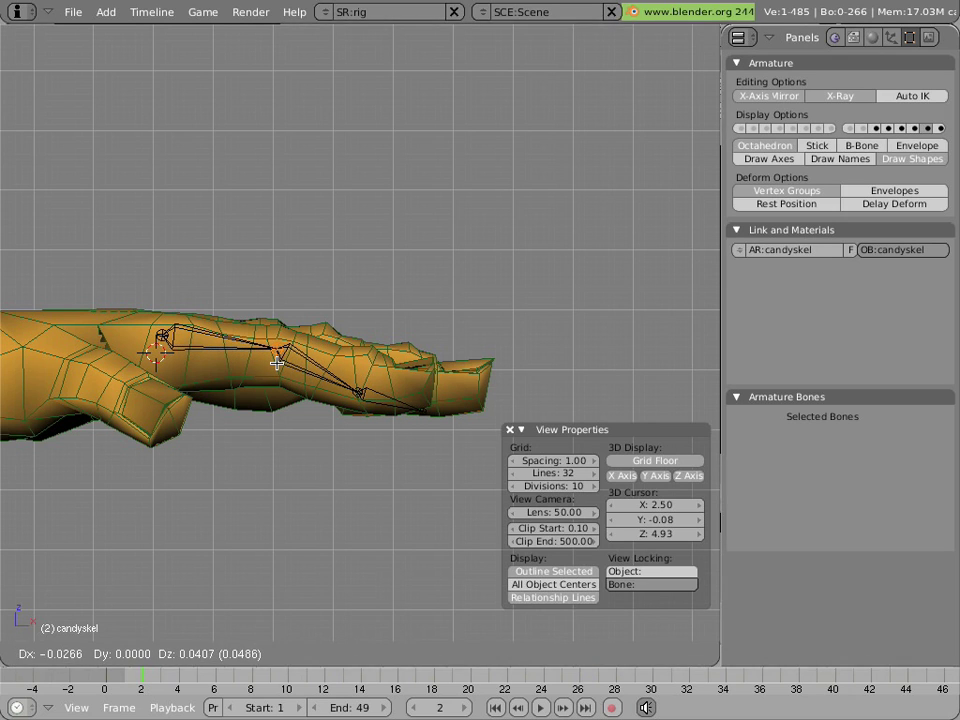
pyautogui.click(280, 366)
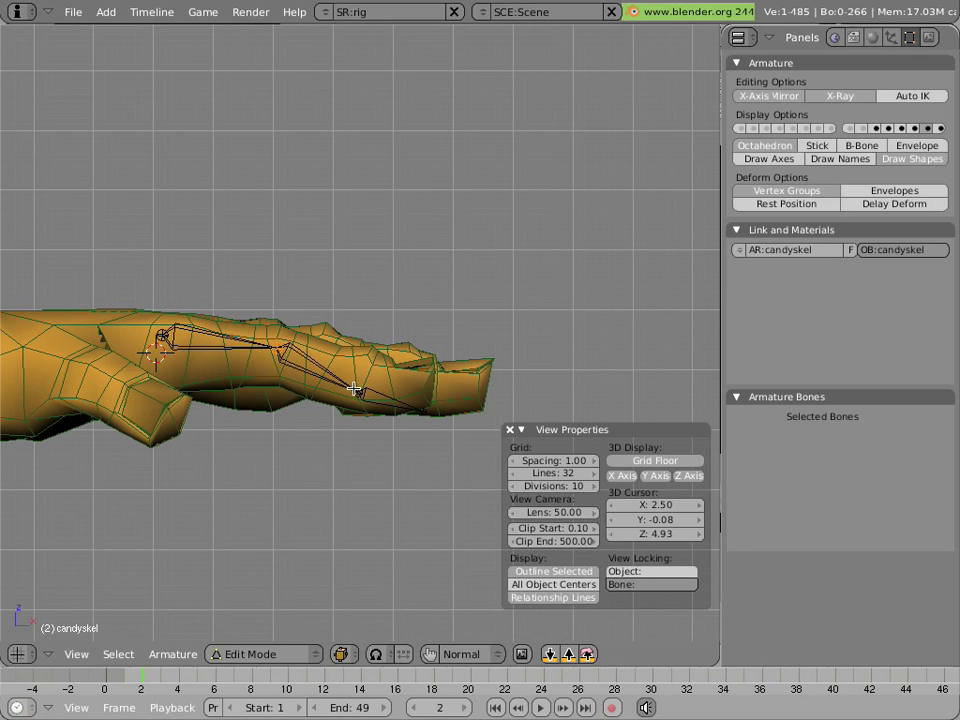
pyautogui.press('g')
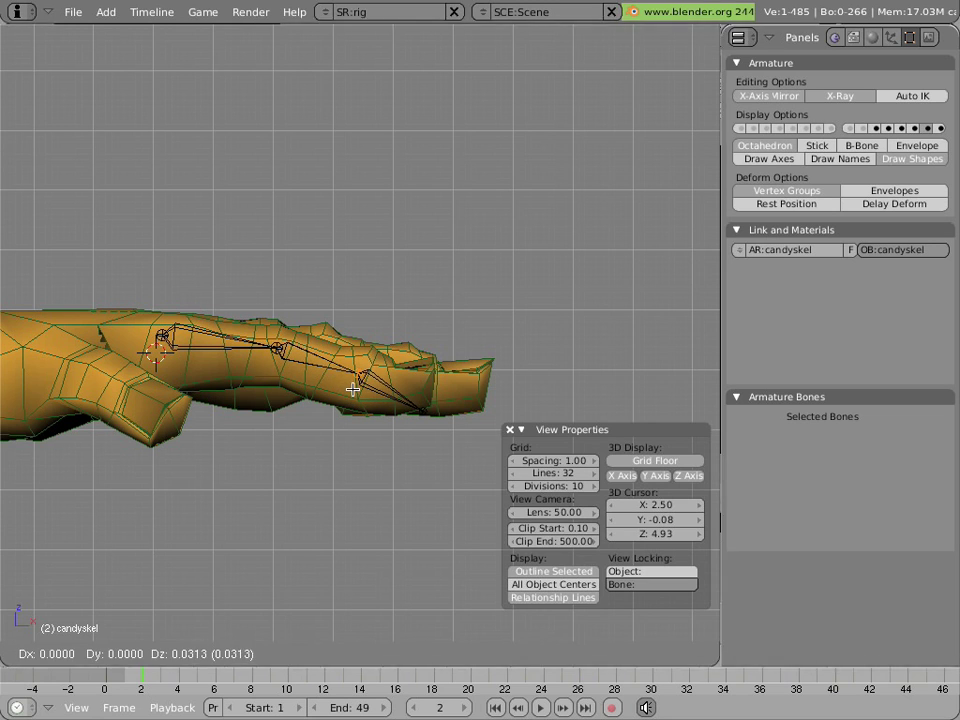
pyautogui.click(362, 388)
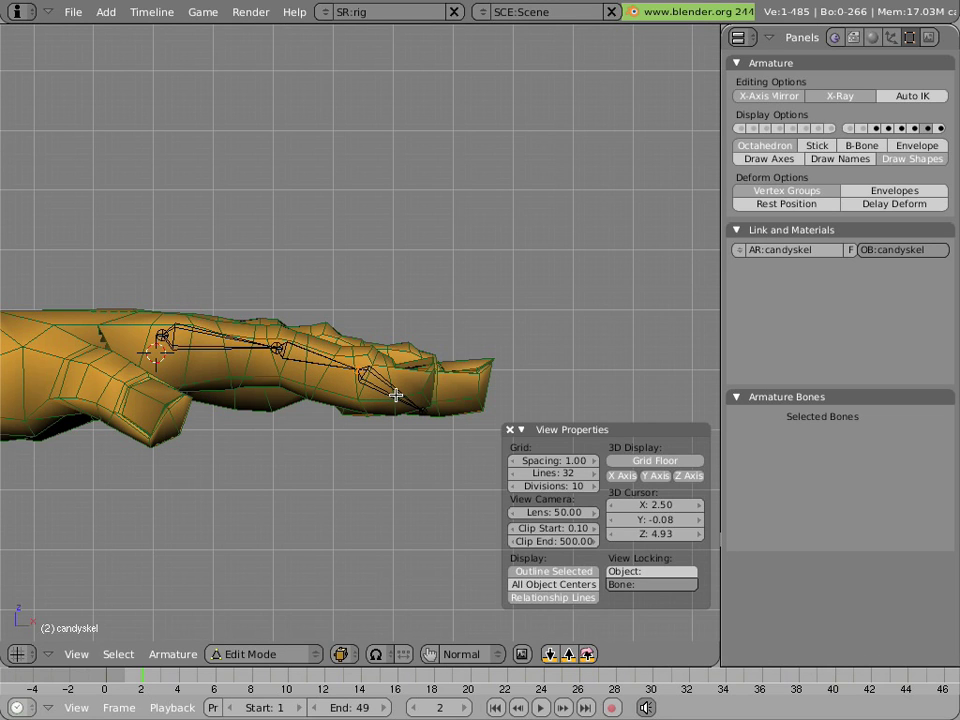
# Select pointer, pointer.001 and pointer.002 and recalculate their bone roll angles.
pyautogui.rightClick(238, 351)
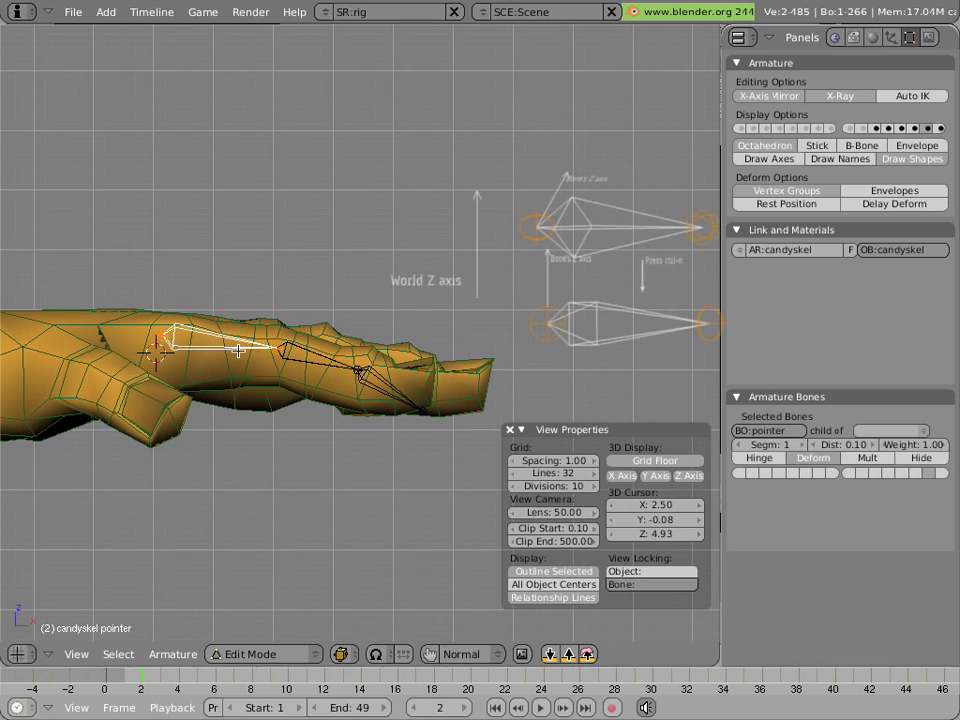
pyautogui.keyDown('shift'); pyautogui.rightClick(295, 362); pyautogui.keyUp('shift')
pyautogui.keyDown('shift'); pyautogui.rightClick(382, 386); pyautogui.keyUp('shift')
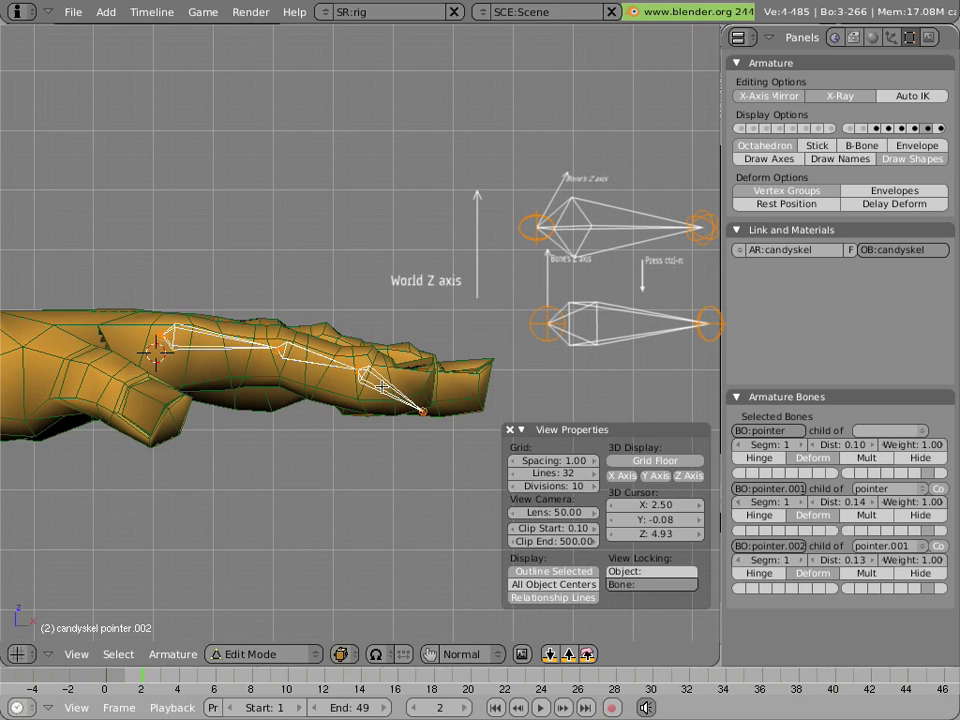
pyautogui.hotkey('ctrl', 'n')
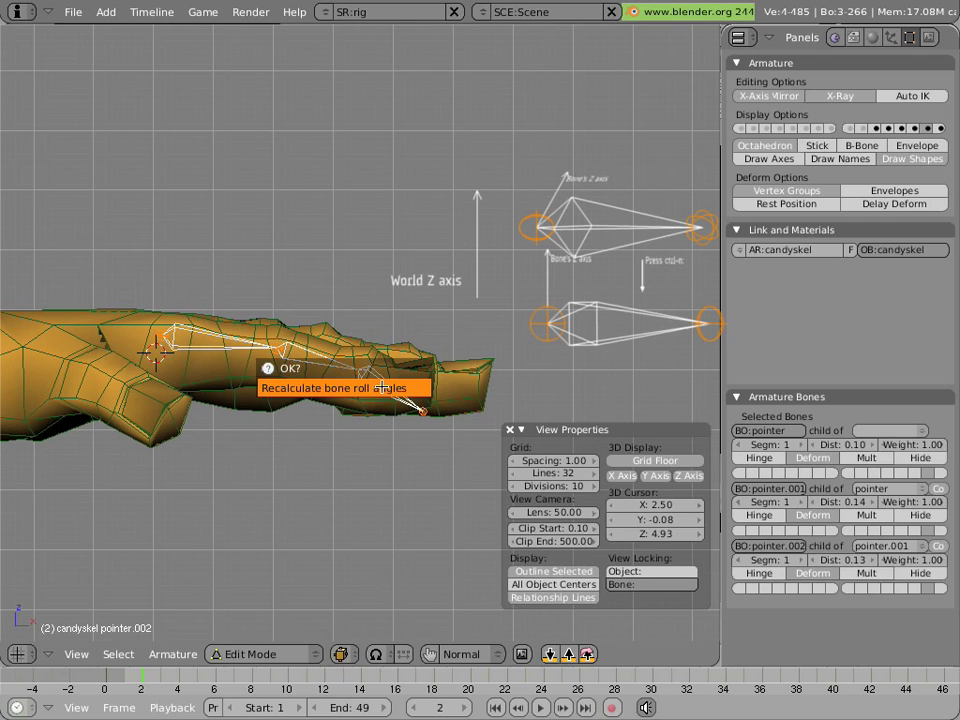
pyautogui.click(382, 386)
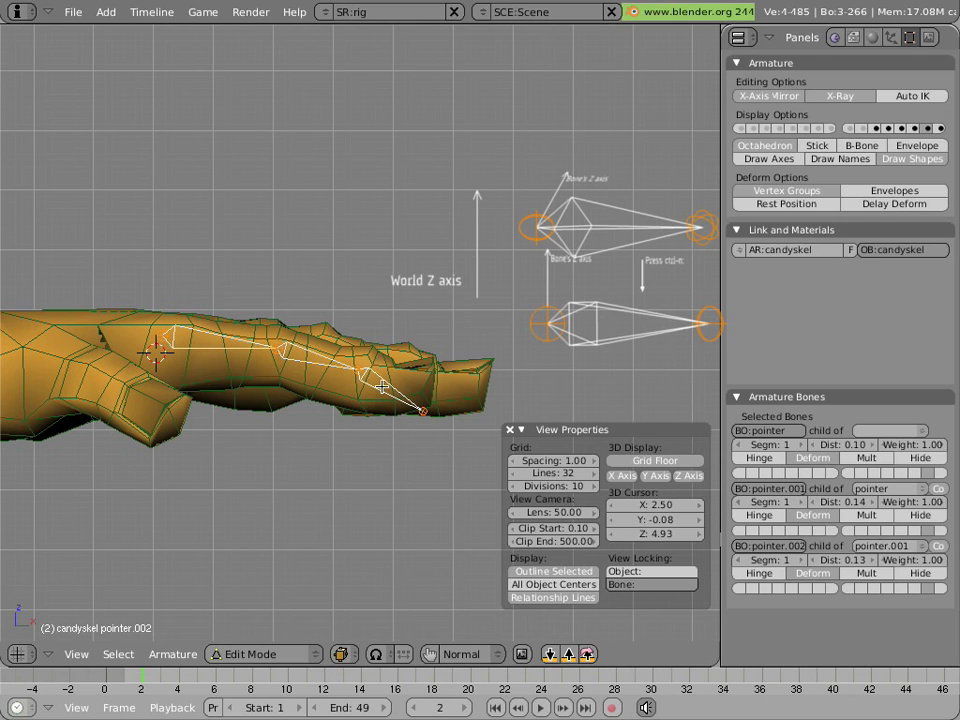
pyautogui.moveTo(317, 321); pyautogui.dragTo(470, 404, button='middle')
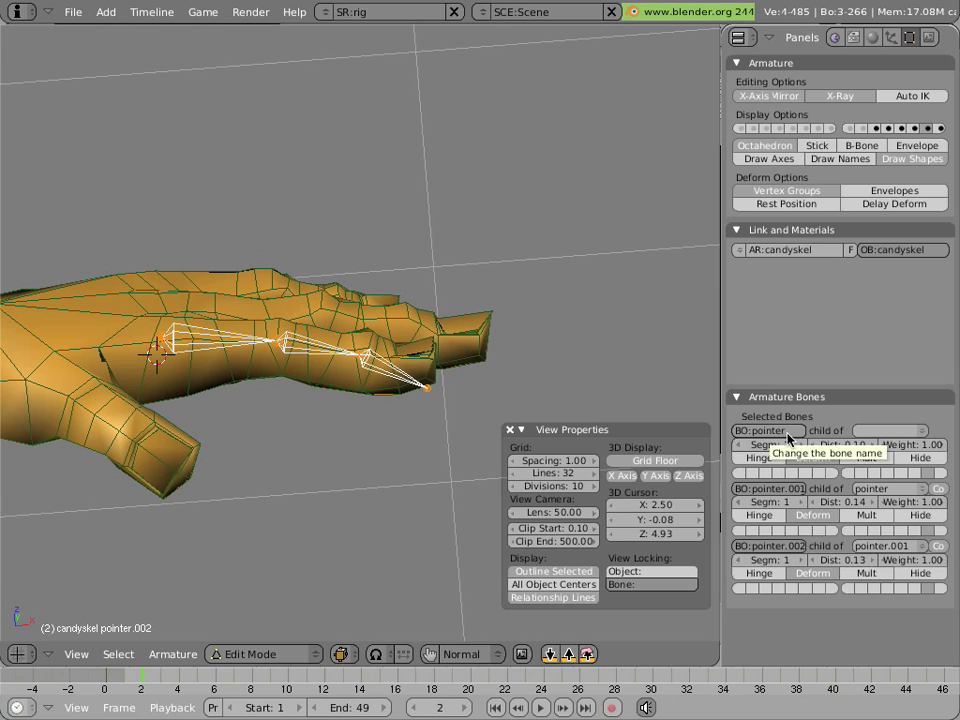
# Rename the first two finger bones to pointer-start.L and pointer-mid.L.
pyautogui.click(788, 431)
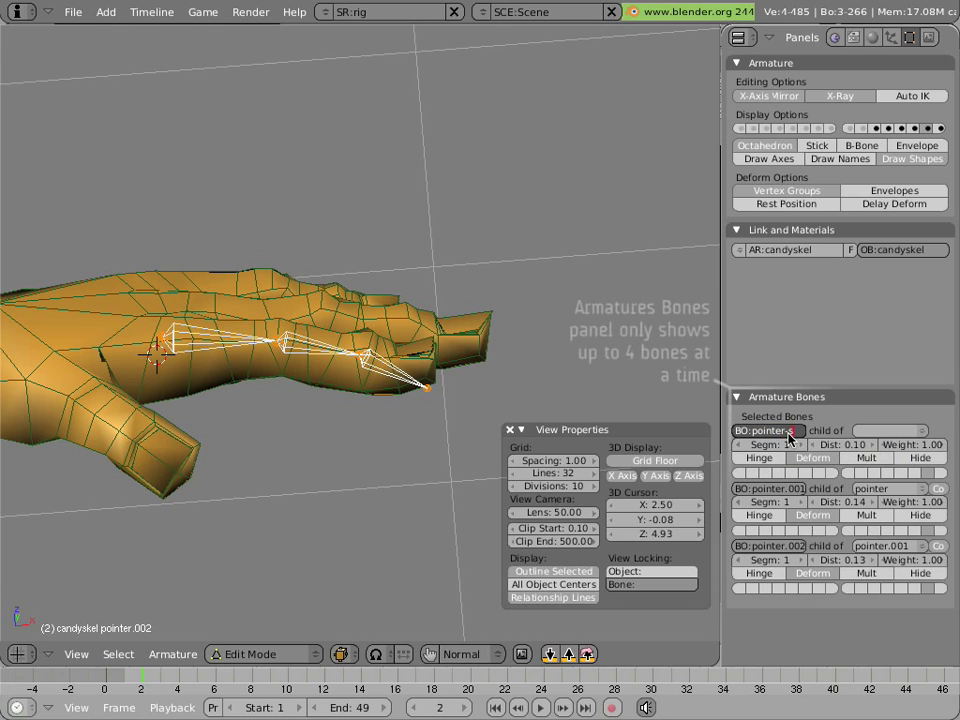
pyautogui.write('-start.')
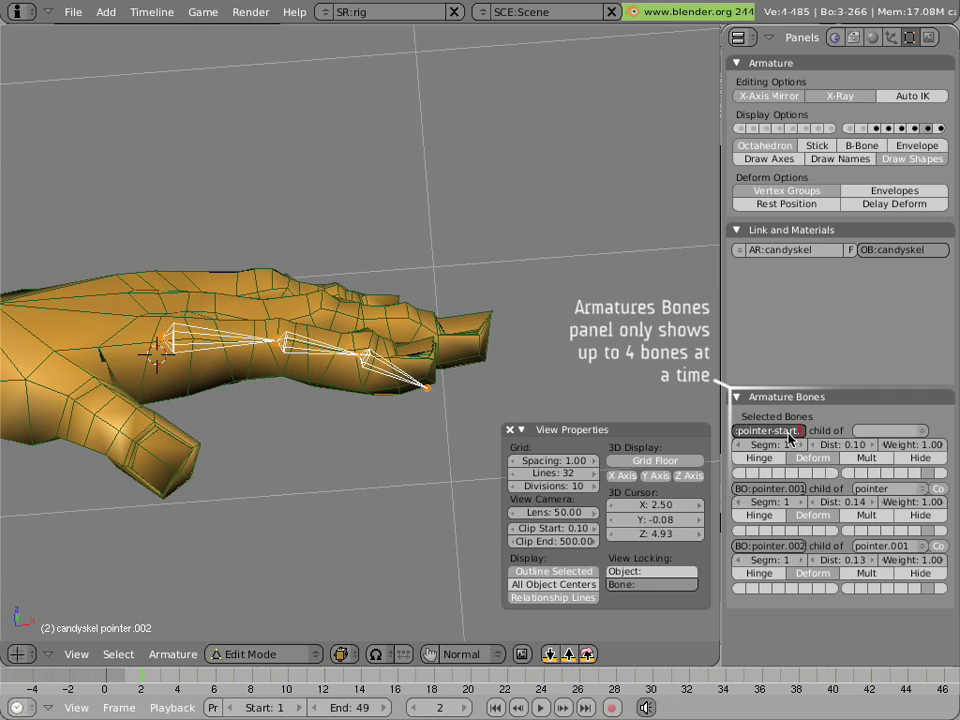
pyautogui.write('L')
pyautogui.press('Return')
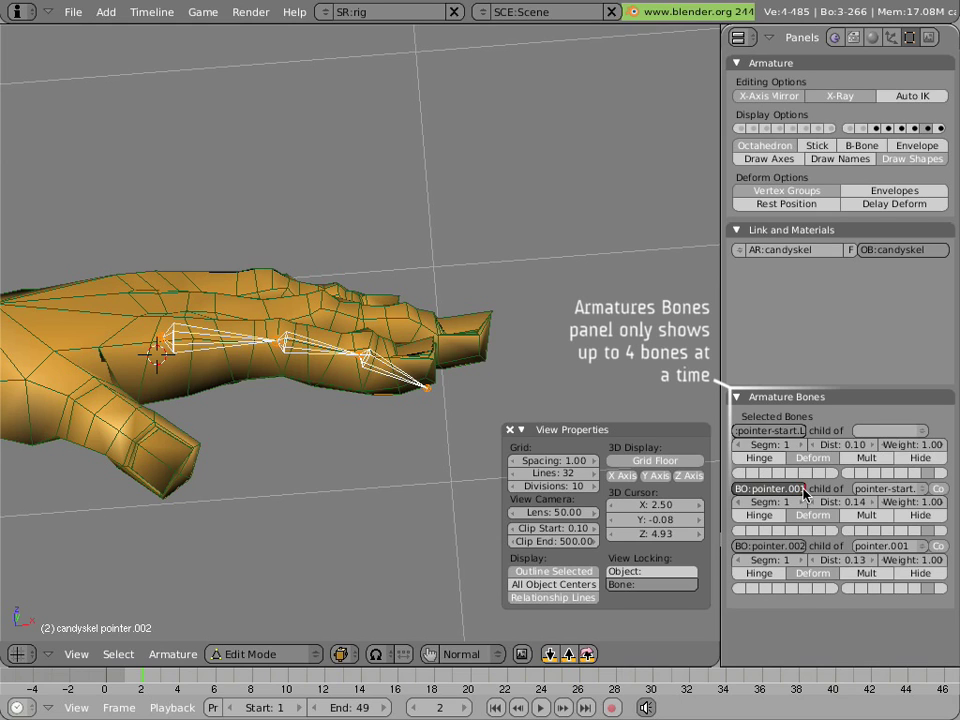
pyautogui.press('BackSpace')
pyautogui.press('BackSpace')
pyautogui.write('mid.L')
pyautogui.press('Return')
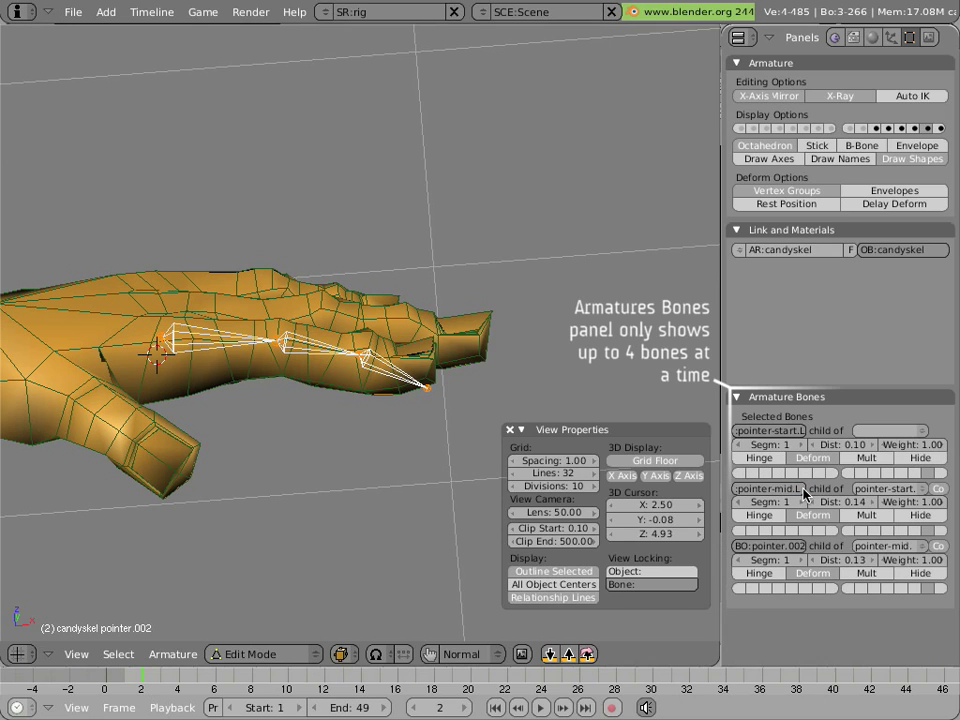
# Rename the fingertip bone from its 002 suffix to pointer-tip.L.
pyautogui.click(806, 551)
pyautogui.press('BackSpace')
pyautogui.press('BackSpace')
pyautogui.press('BackSpace')
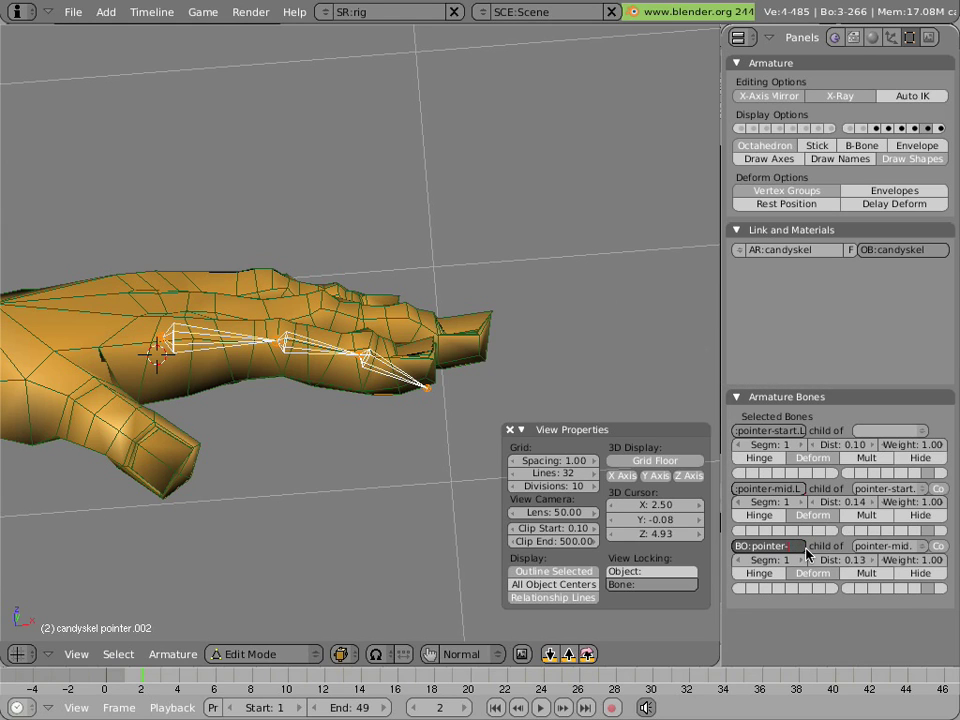
pyautogui.write('-tip.L')
pyautogui.press('Return')
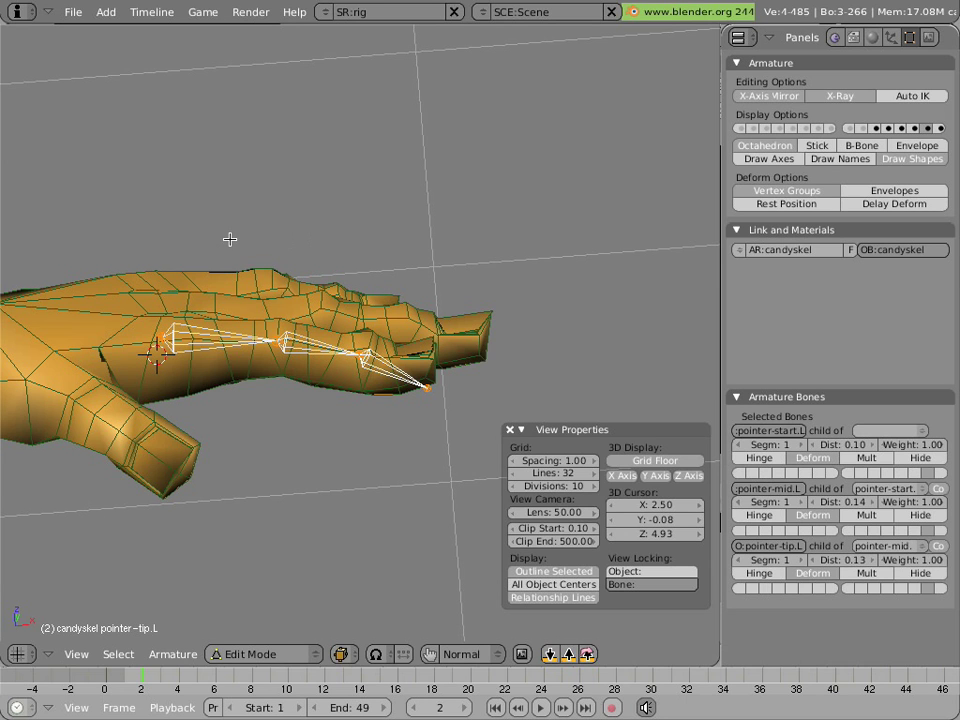
pyautogui.moveTo(229, 238); pyautogui.dragTo(369, 233, button='middle')
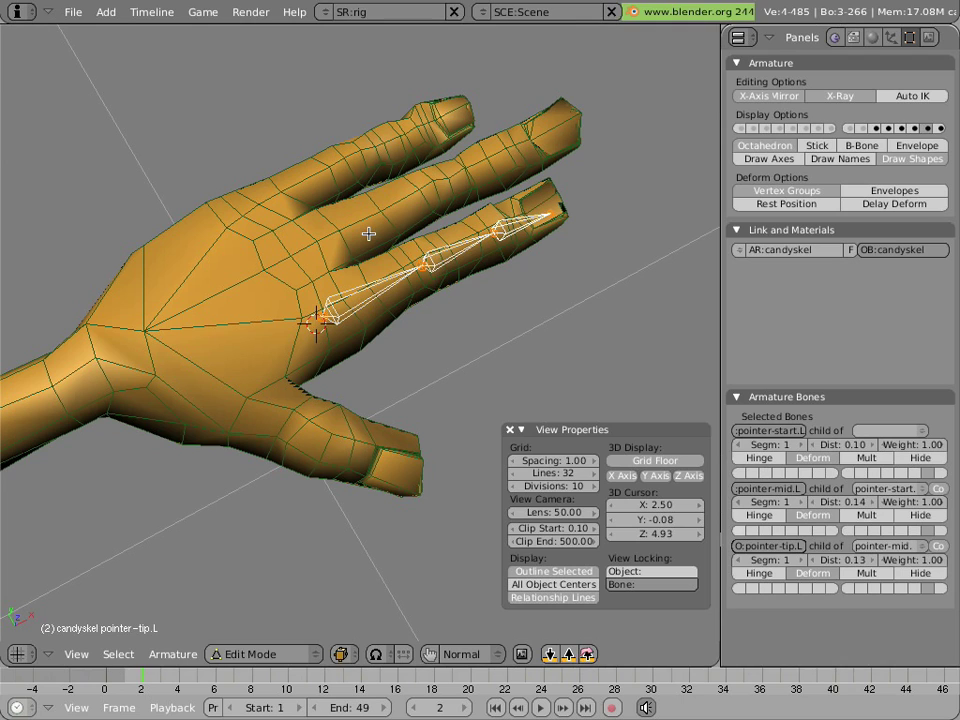
# Show the other bone layers and select pointer-start.L together with the palm bone handGEO.L.
pyautogui.keyDown('shift'); pyautogui.click(917, 132); pyautogui.keyUp('shift')
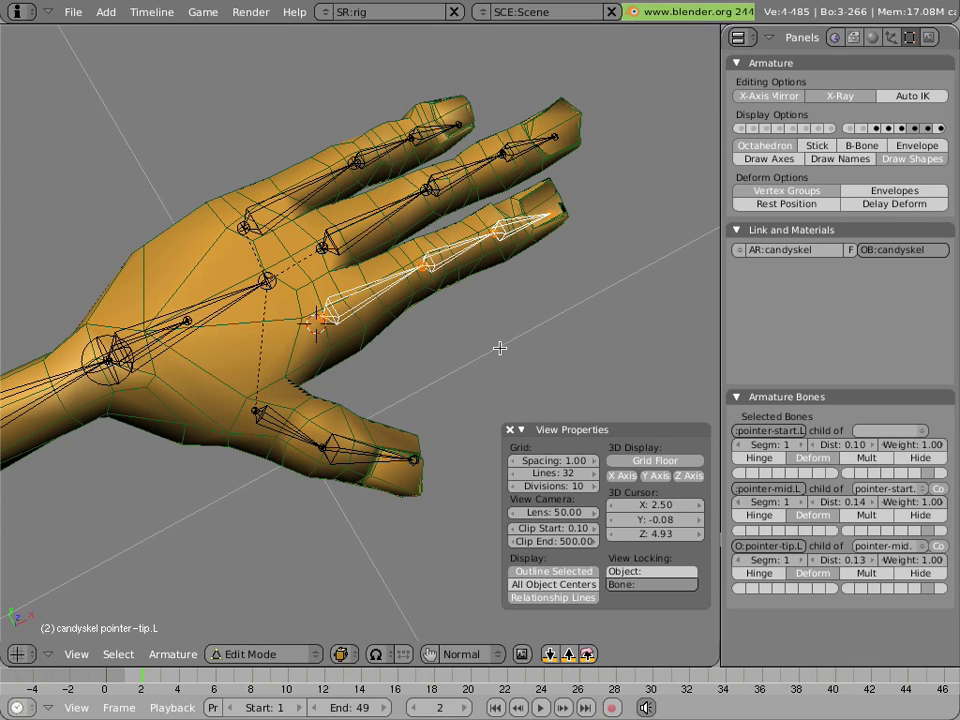
pyautogui.rightClick(340, 312)
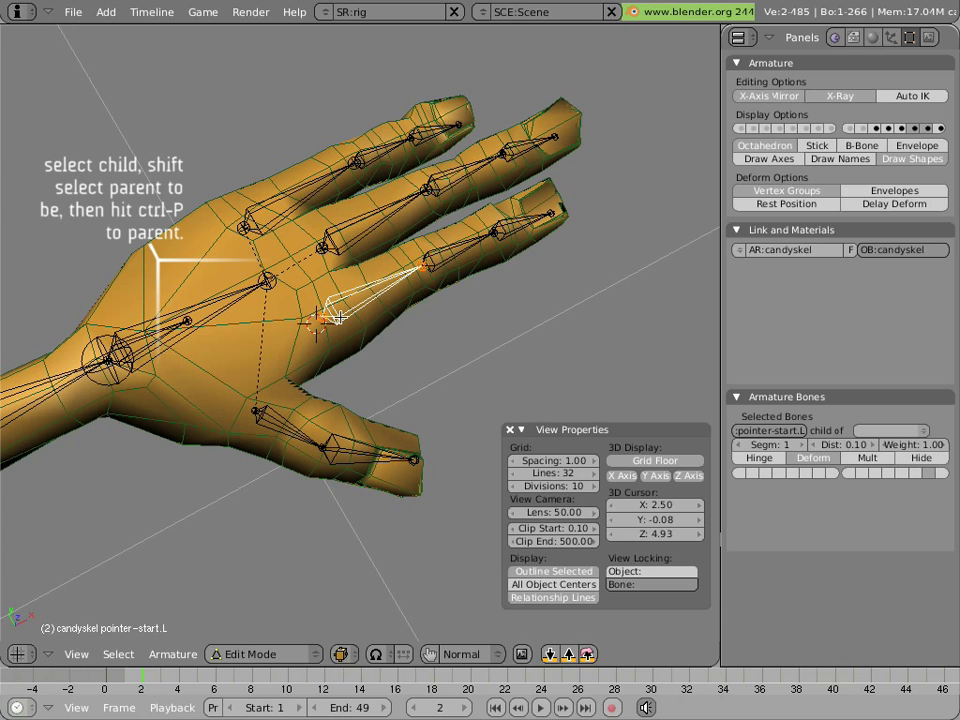
pyautogui.keyDown('shift'); pyautogui.rightClick(234, 306); pyautogui.keyUp('shift')
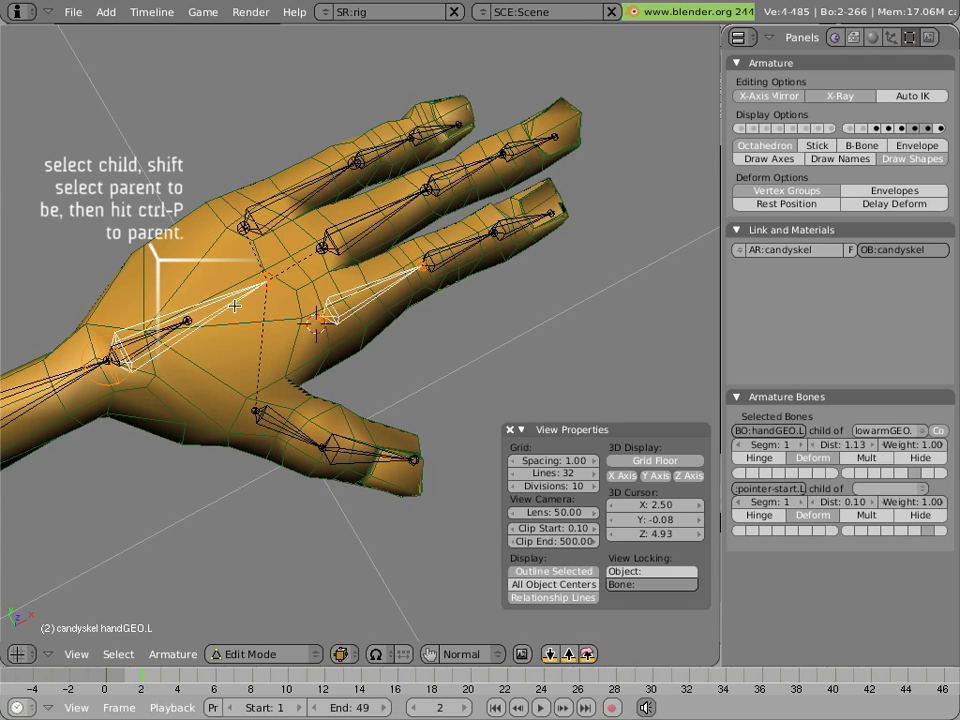
# Parent pointer-start.L to handGEO.L with Keep Offset, undoing an initial Connected attempt.
pyautogui.hotkey('ctrl', 'p')
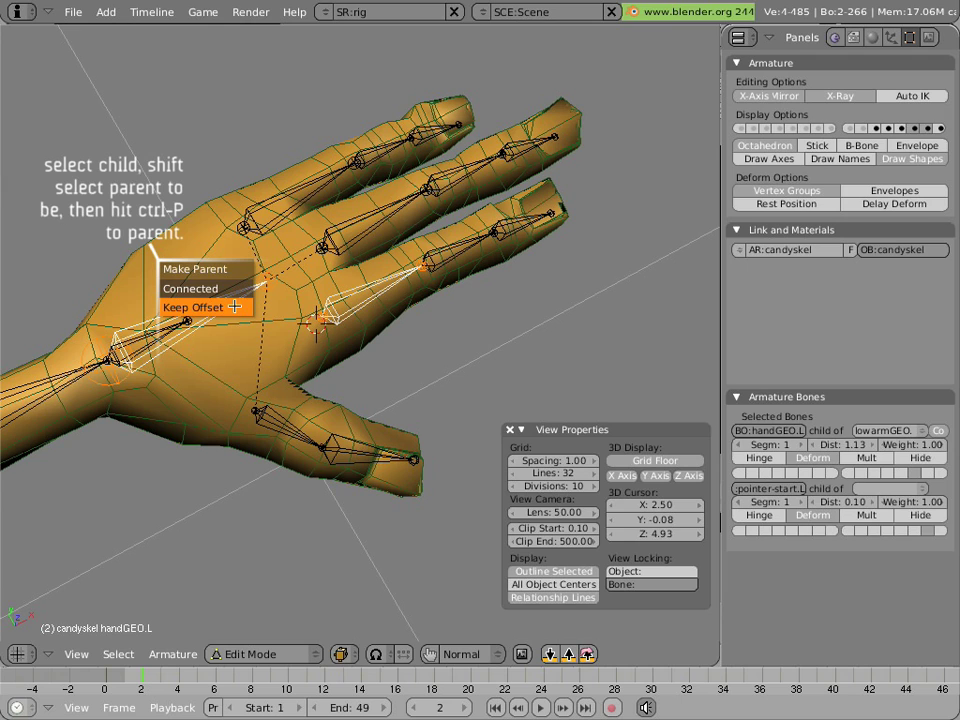
pyautogui.press('Up')
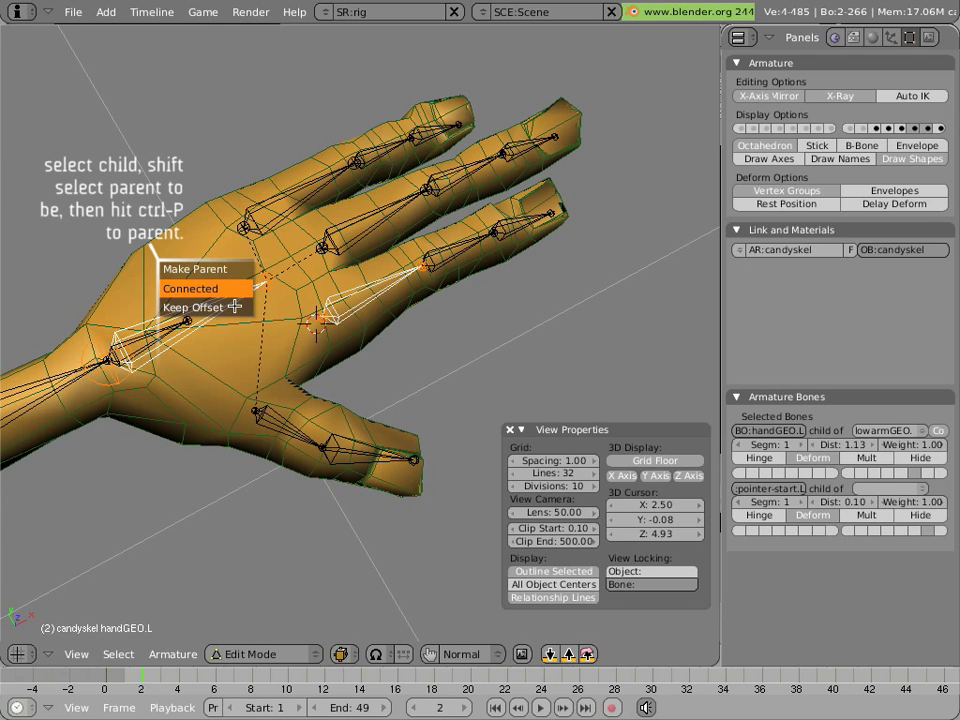
pyautogui.press('Return')
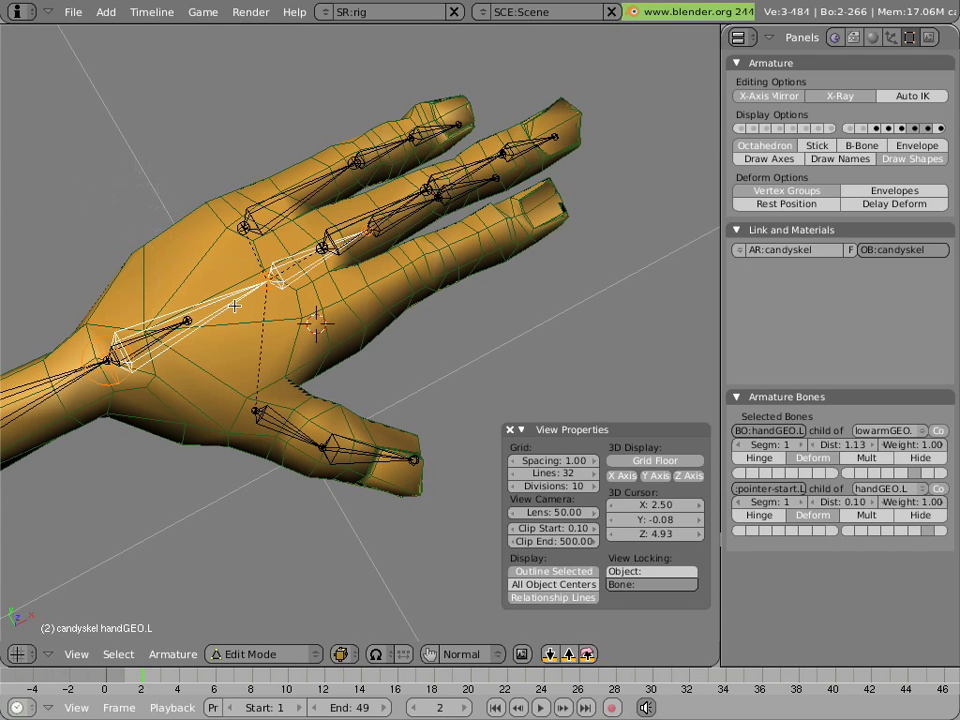
pyautogui.hotkey('ctrl', 'z')
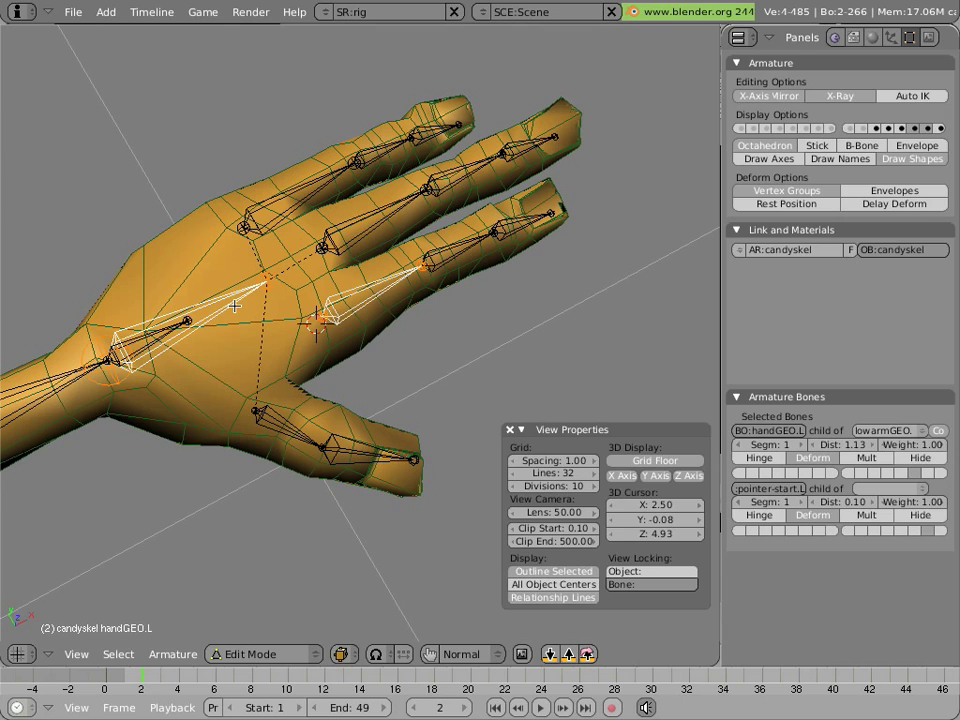
pyautogui.hotkey('ctrl', 'p')
pyautogui.press('Down')
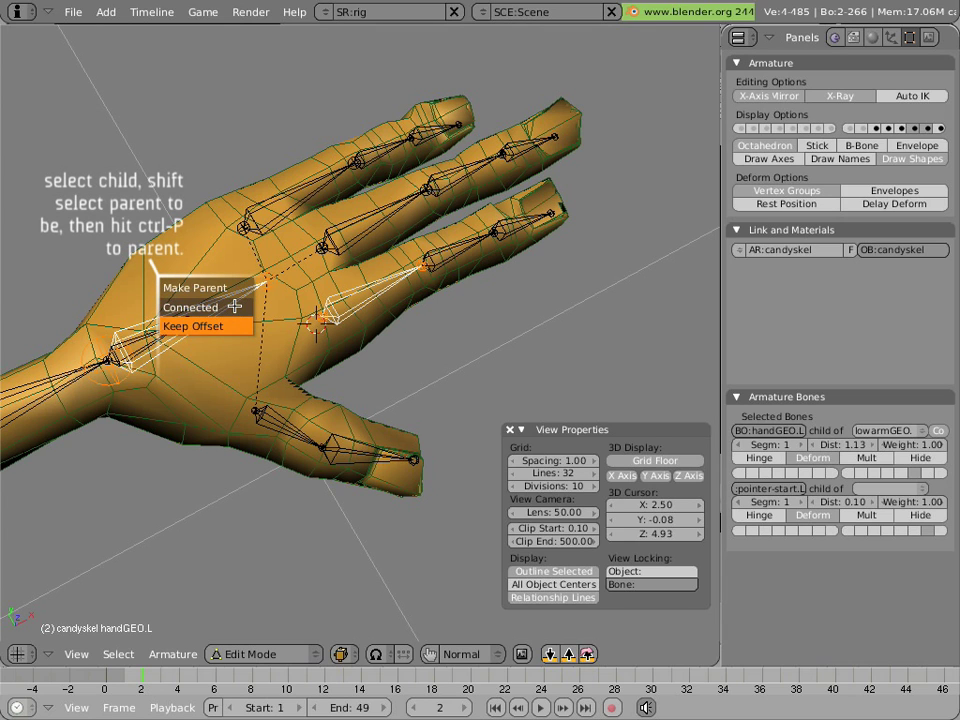
pyautogui.press('Return')
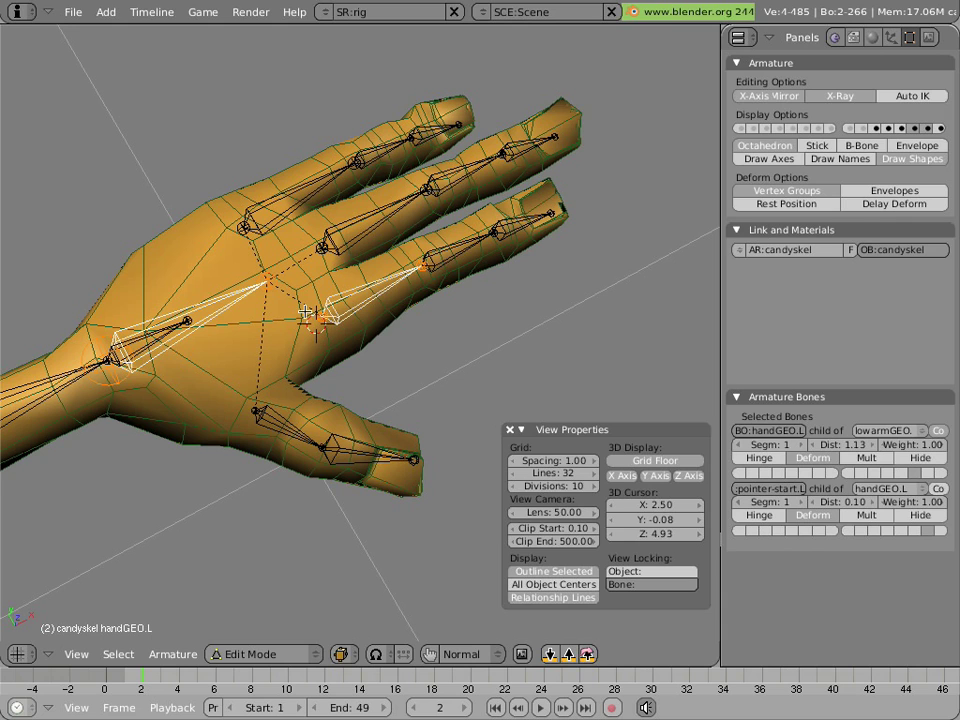
# Switch the armature to Pose Mode, select the ManCandy mesh and scroll its modifiers to arm_candyskel.
pyautogui.hotkey('ctrl', 'Tab')
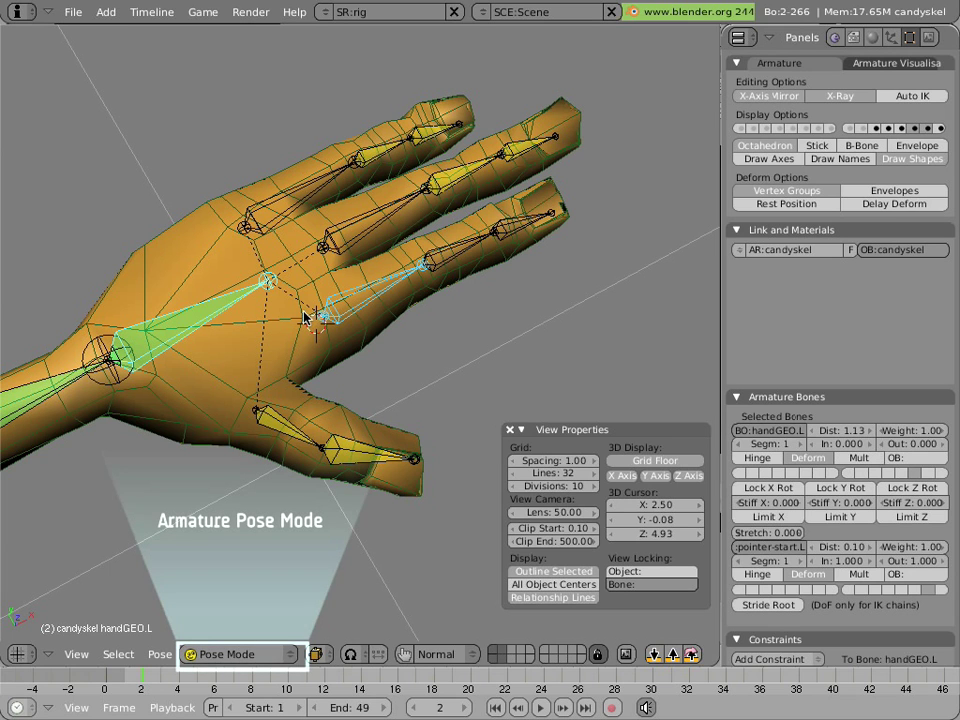
pyautogui.rightClick(346, 359)
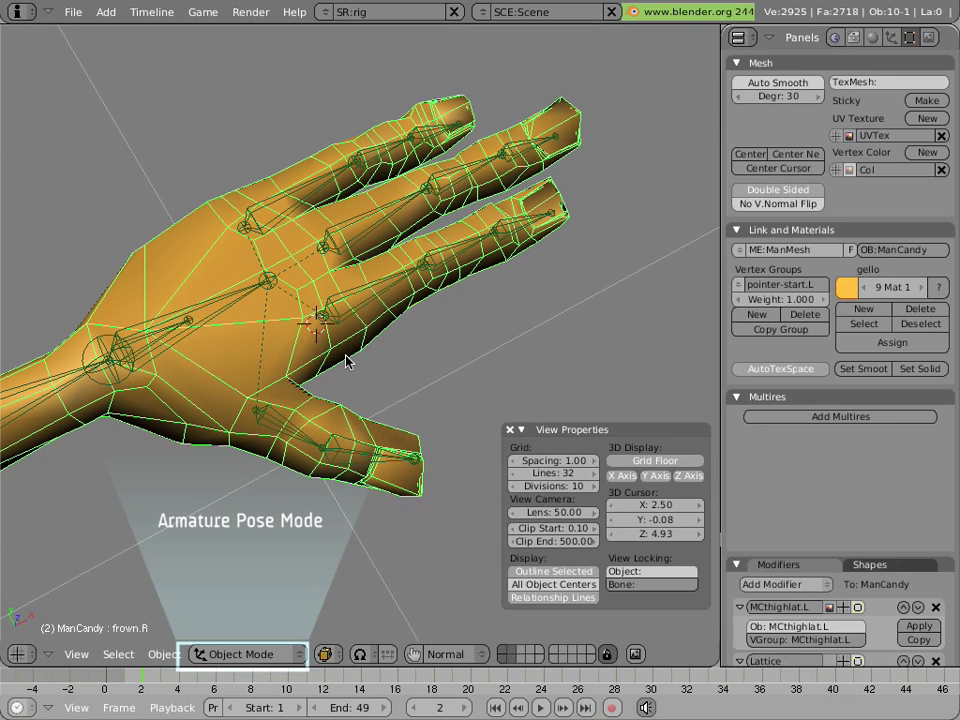
pyautogui.scroll(-15, 840, 437)
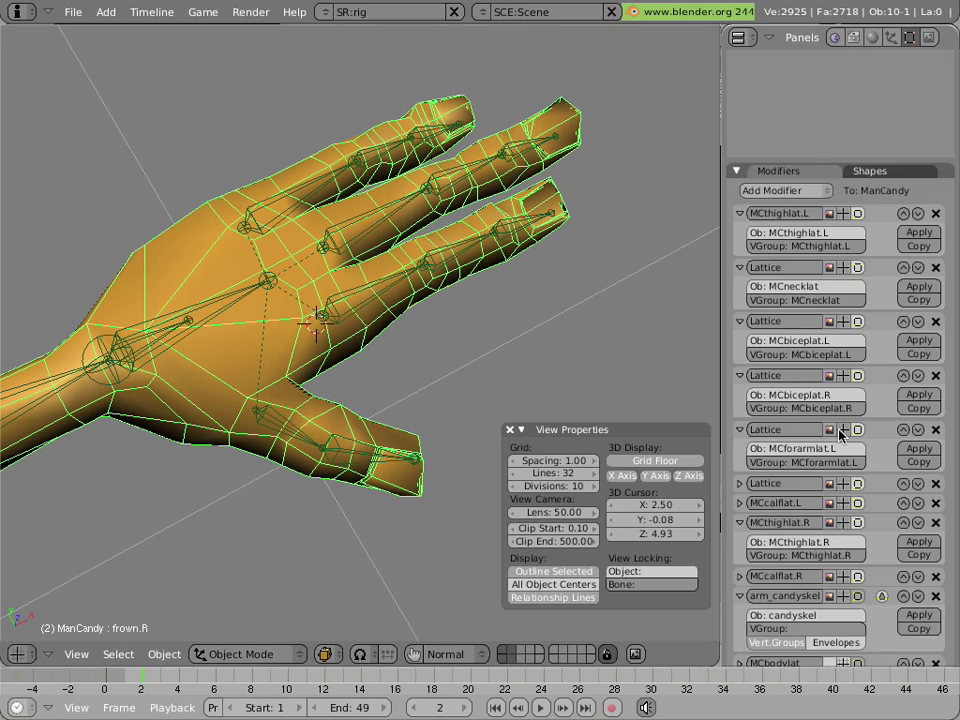
pyautogui.scroll(-2, 840, 437)
pyautogui.scroll(3, 840, 437)
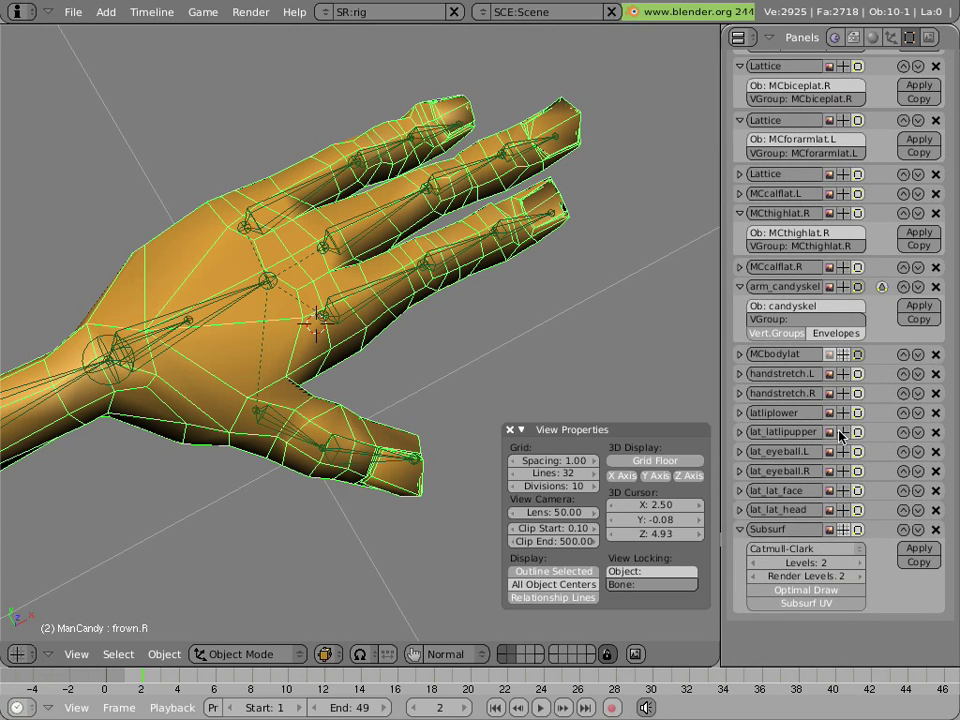
pyautogui.moveTo(840, 432); pyautogui.dragTo(862, 318)
pyautogui.scroll(1, 815, 330)
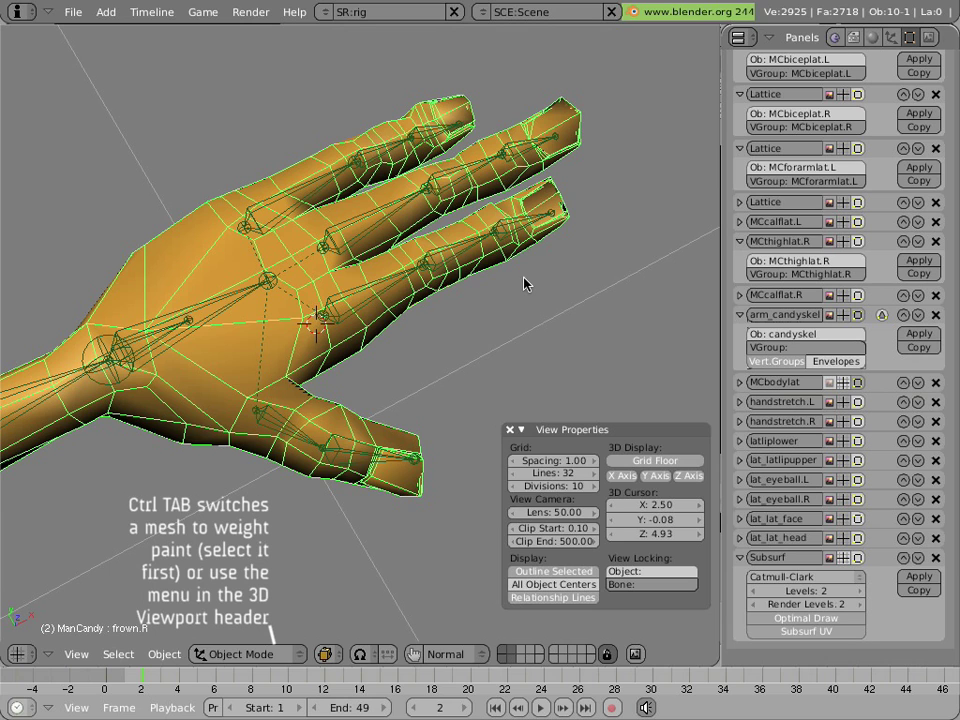
# Put ManCandy in Weight Paint mode and display the pointer-start.L vertex group weights.
pyautogui.hotkey('ctrl', 'Tab')
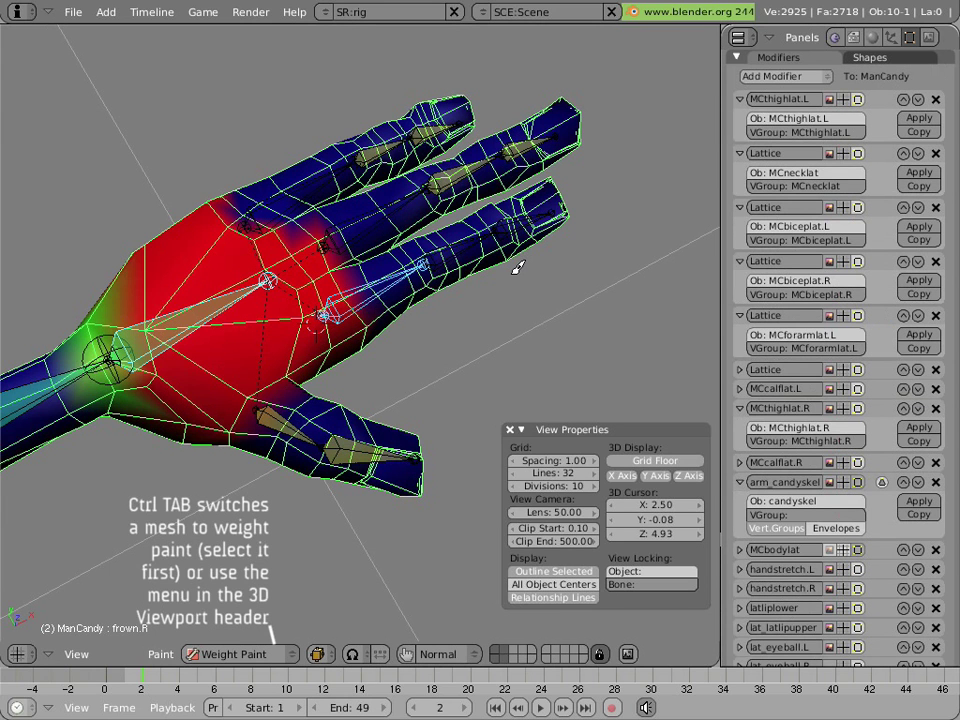
pyautogui.keyDown('ctrl'); pyautogui.keyDown('shift'); pyautogui.click(388, 261); pyautogui.keyUp('shift'); pyautogui.keyUp('ctrl')
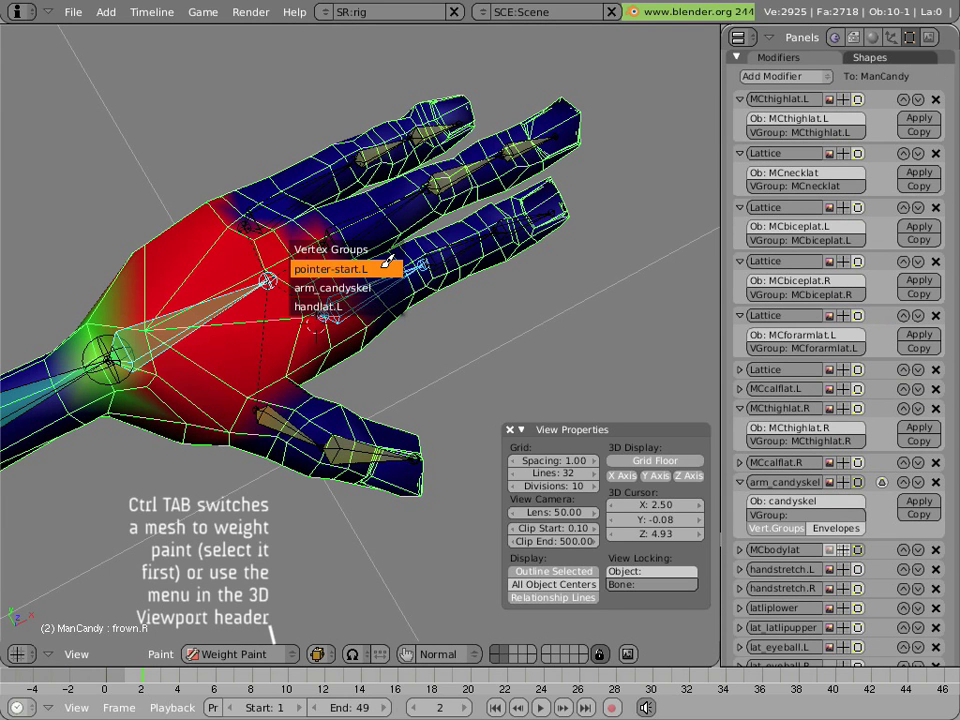
pyautogui.click(388, 268)
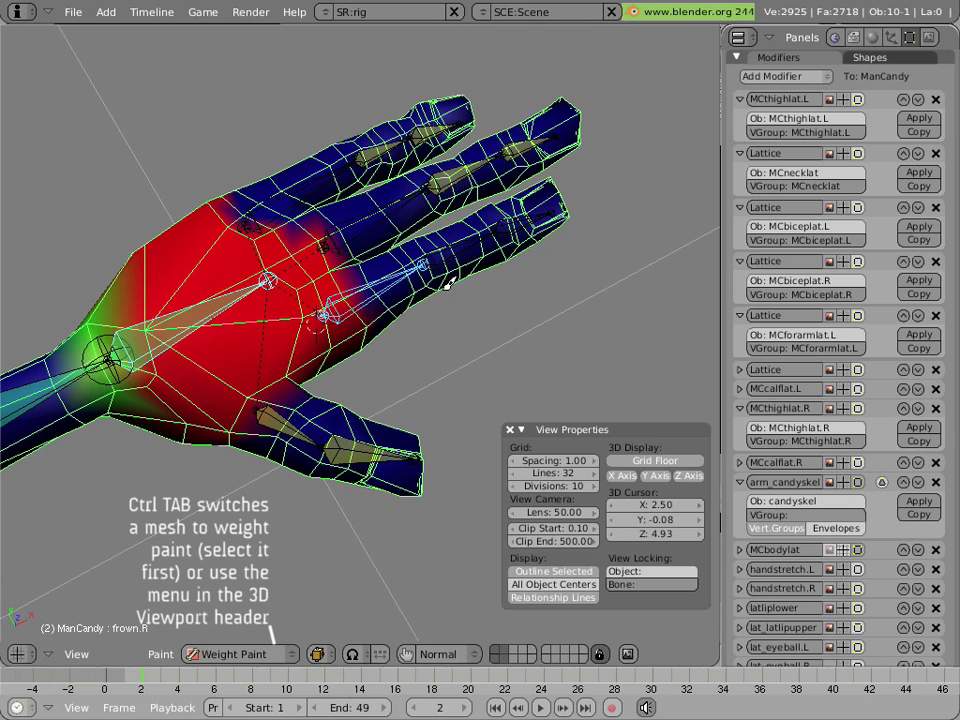
pyautogui.keyDown('ctrl'); pyautogui.keyDown('shift'); pyautogui.click(396, 266); pyautogui.keyUp('shift'); pyautogui.keyUp('ctrl')
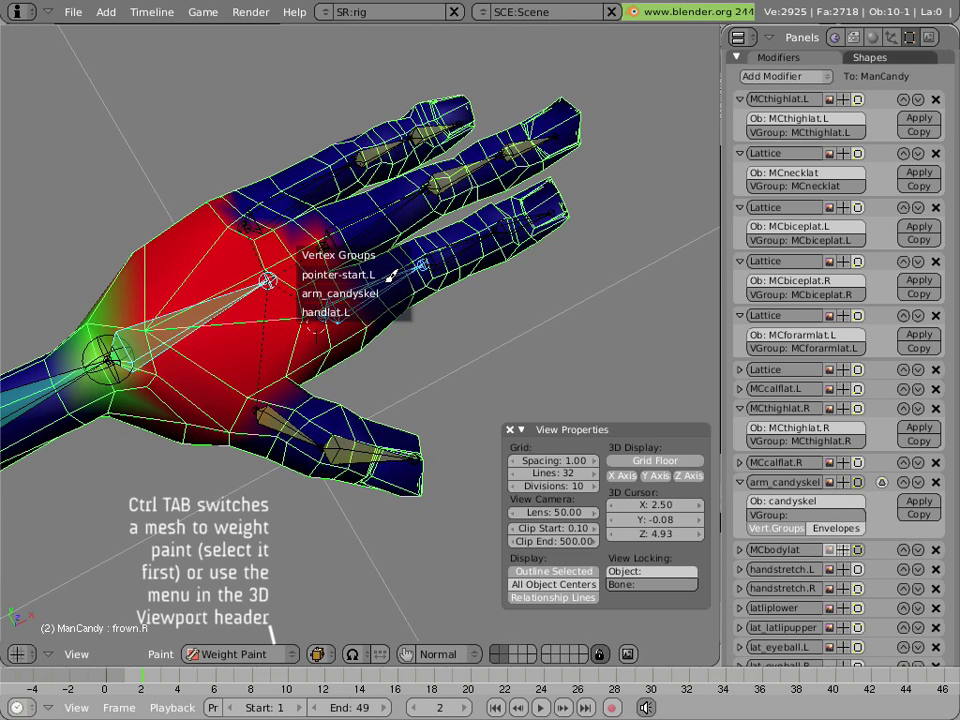
pyautogui.click(394, 268)
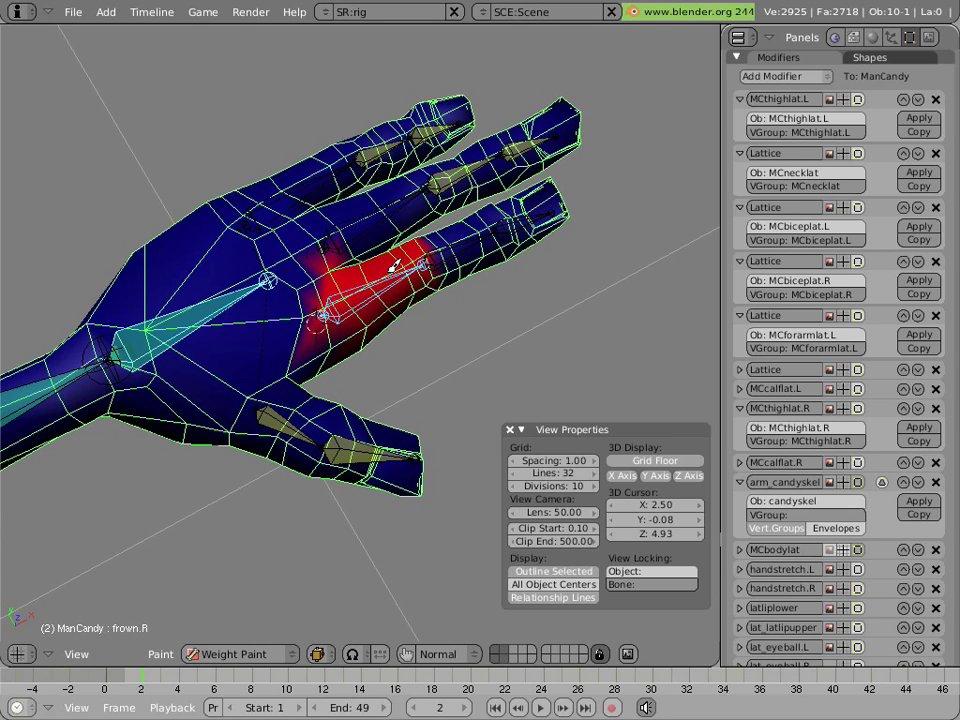
pyautogui.click(395, 267)
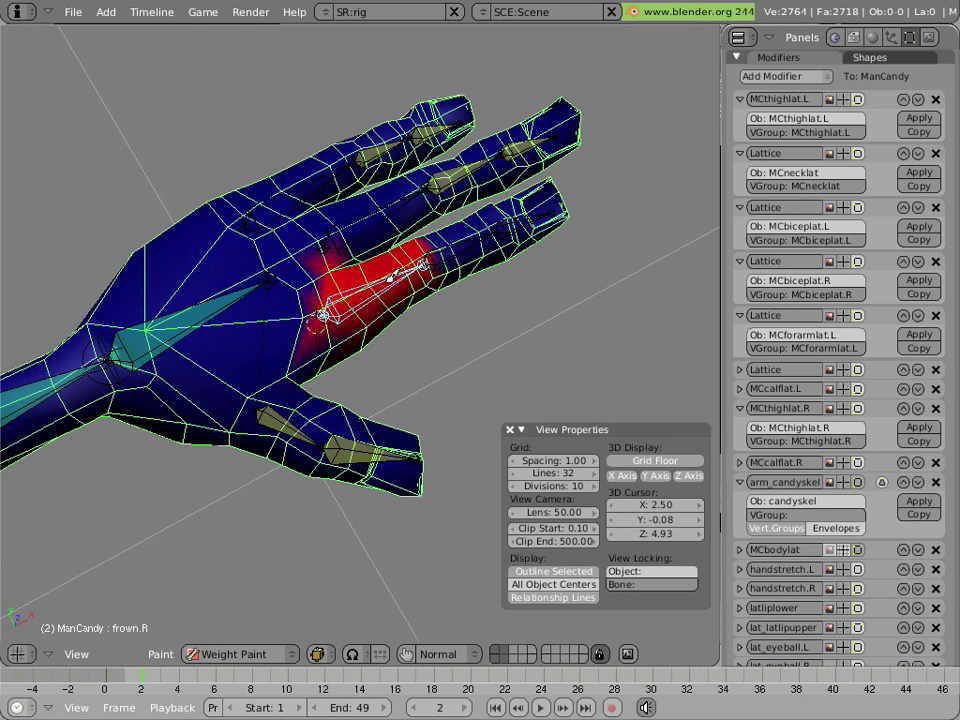
# Inspect the next, tip and middle bone weights, end on the base bone, then open Weight Paint properties.
pyautogui.rightClick(470, 245)
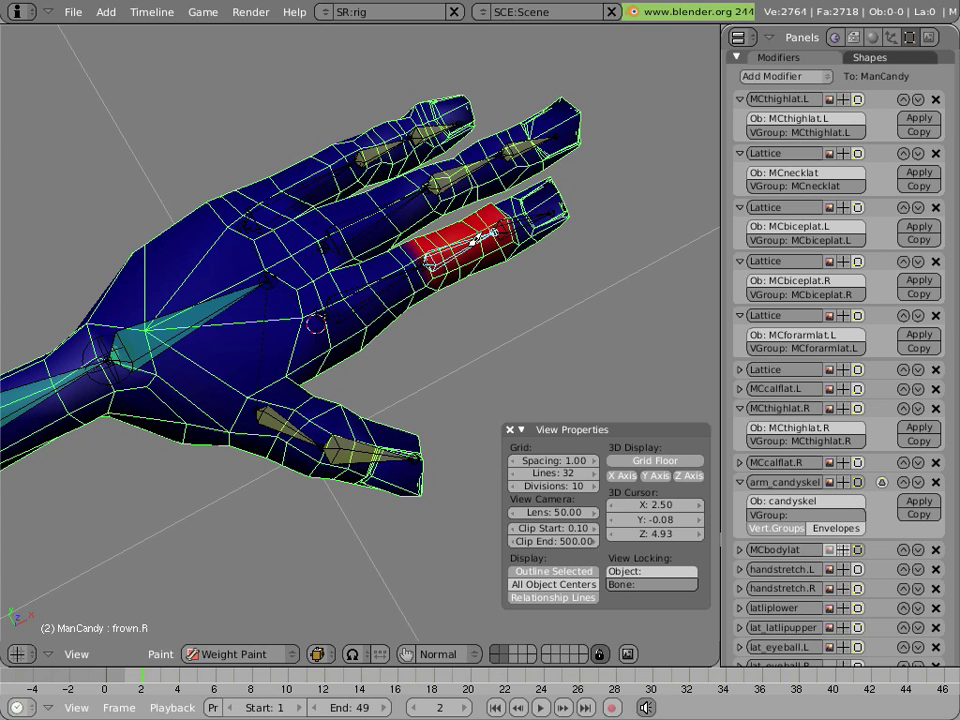
pyautogui.rightClick(515, 222)
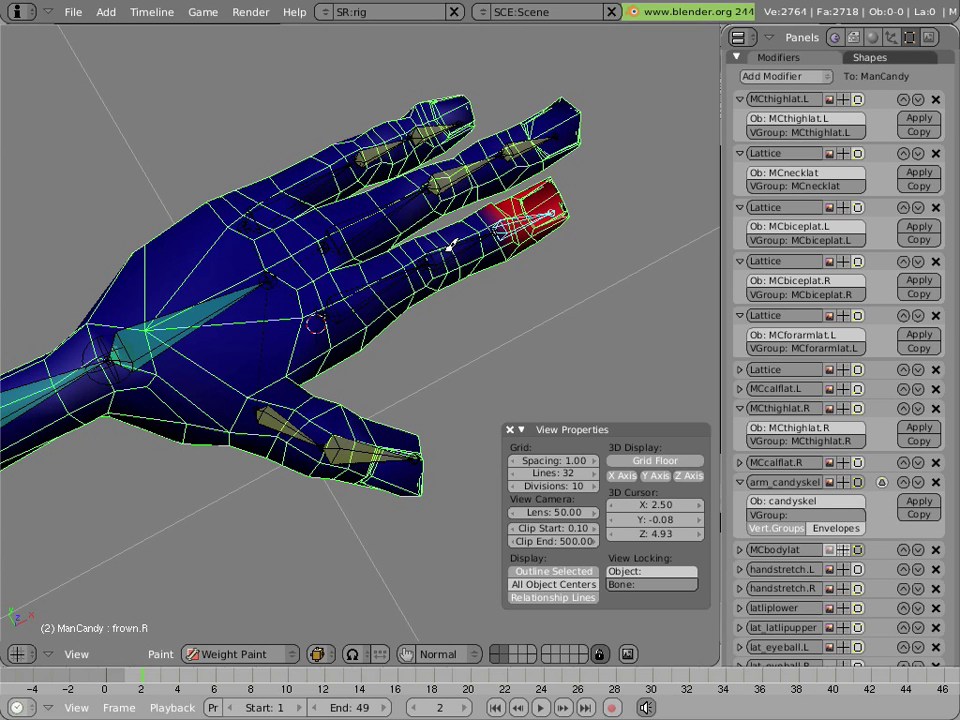
pyautogui.rightClick(452, 246)
pyautogui.scroll(3, 372, 289)
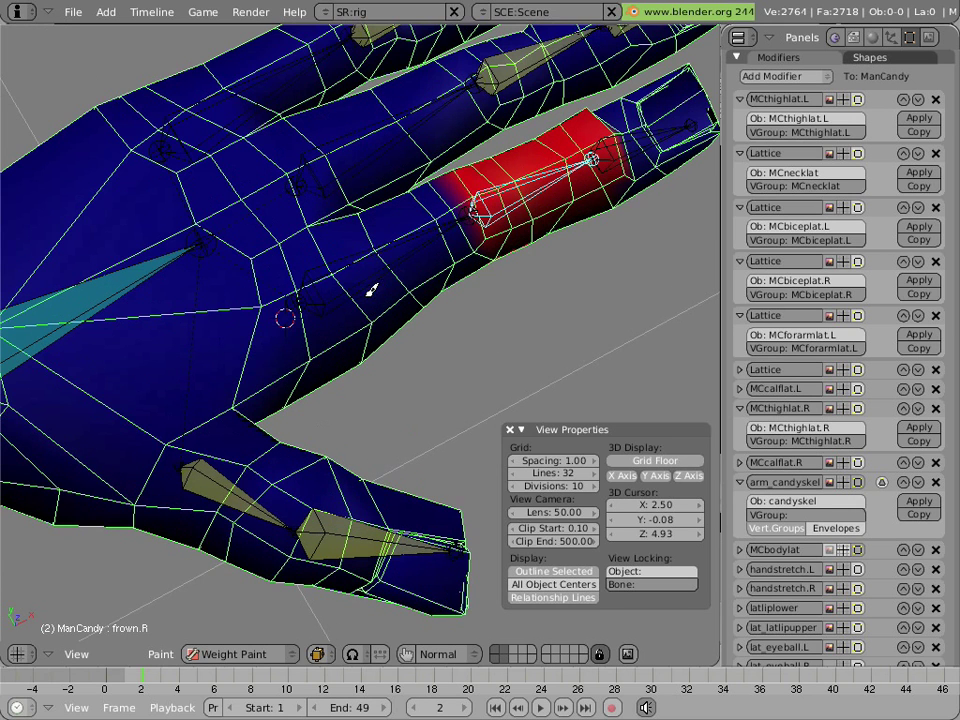
pyautogui.rightClick(403, 231)
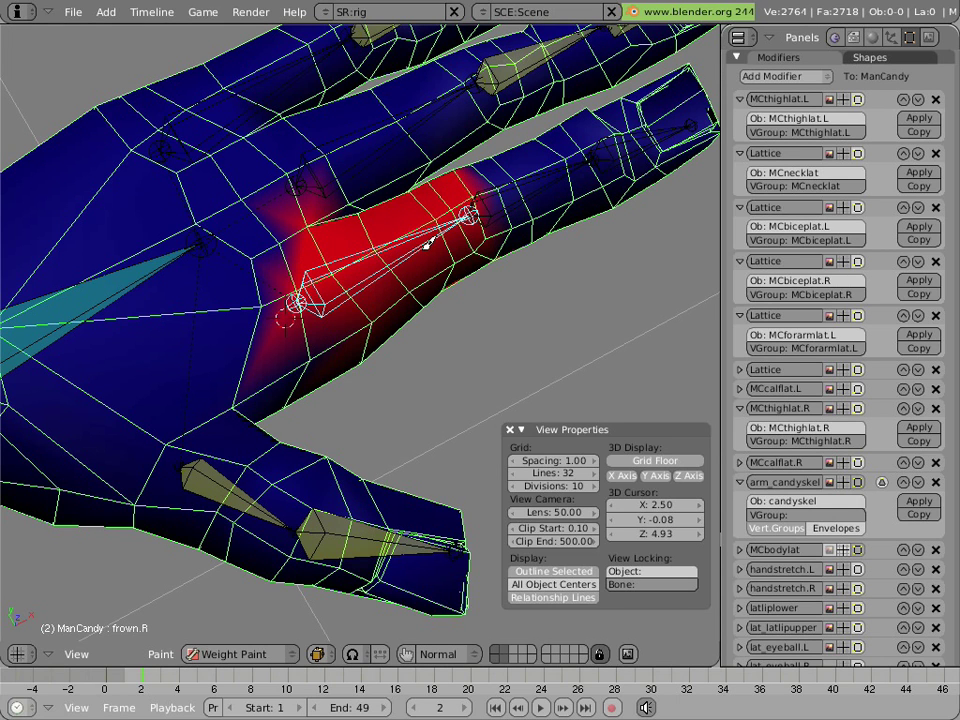
pyautogui.press('n')
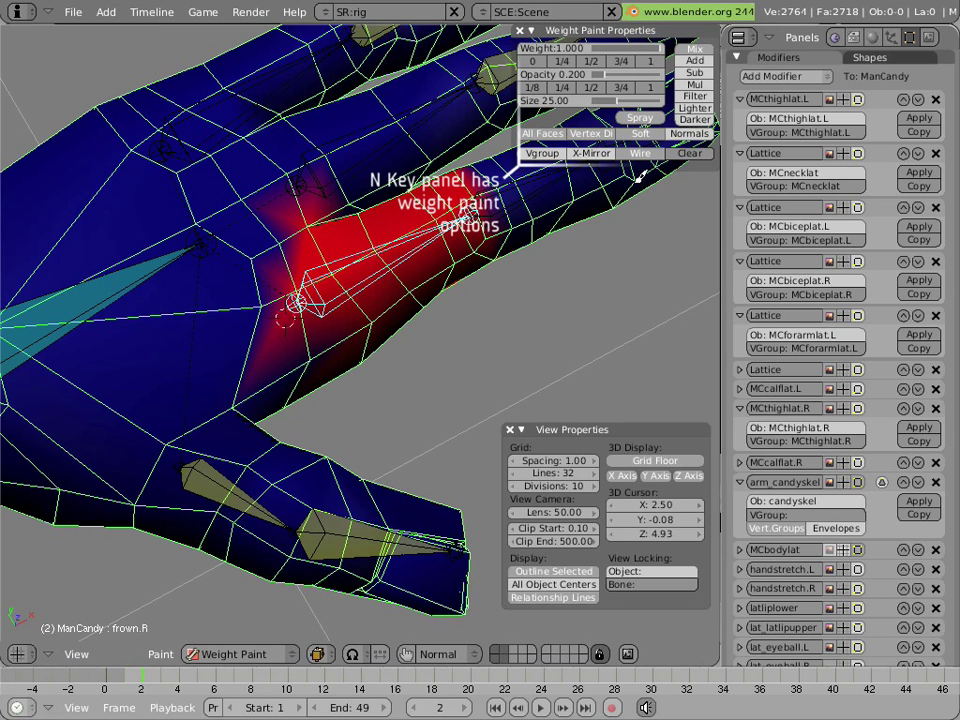
# Subtract weight from the finger's base segment in Sub mode, then repaint it in Mix mode.
pyautogui.click(693, 72)
pyautogui.moveTo(272, 189)
pyautogui.mouseDown()
pyautogui.moveTo(364, 250)
pyautogui.moveTo(372, 240)
pyautogui.moveTo(325, 265)
pyautogui.moveTo(335, 270)
pyautogui.moveTo(392, 243)
pyautogui.mouseUp()
pyautogui.rightClick(525, 198)
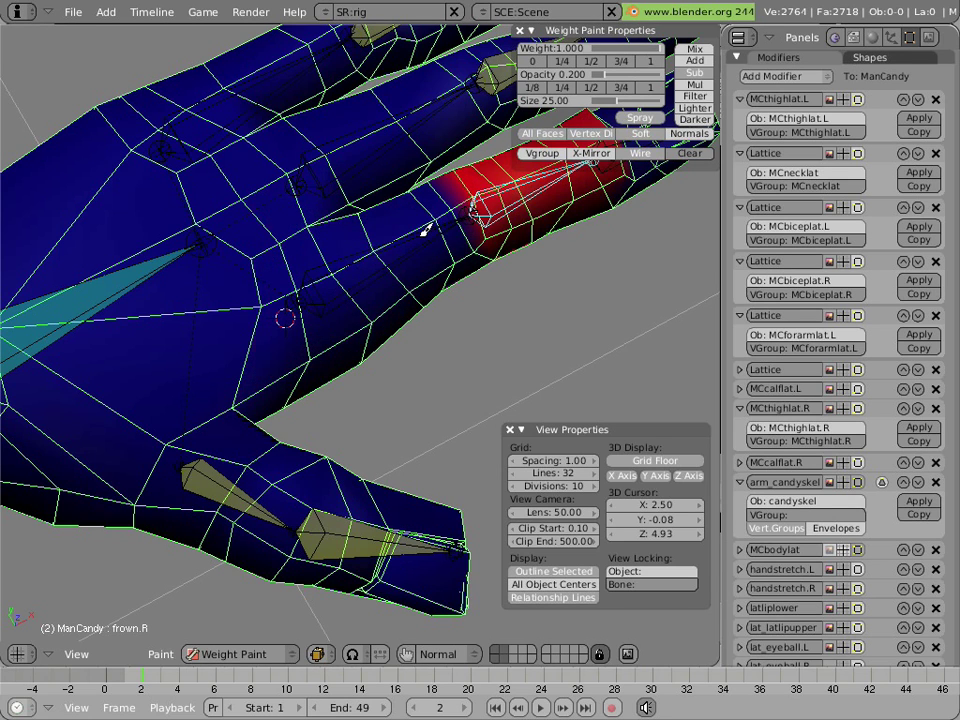
pyautogui.rightClick(430, 230)
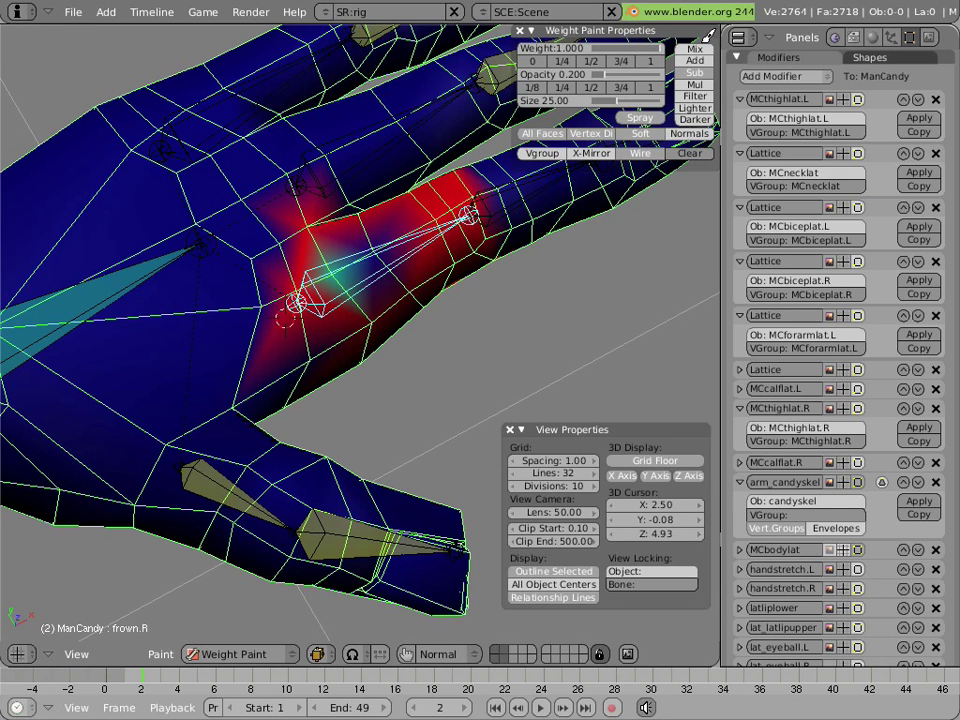
pyautogui.click(695, 49)
pyautogui.moveTo(383, 246)
pyautogui.mouseDown()
pyautogui.moveTo(325, 276)
pyautogui.moveTo(364, 244)
pyautogui.moveTo(406, 262)
pyautogui.mouseUp()
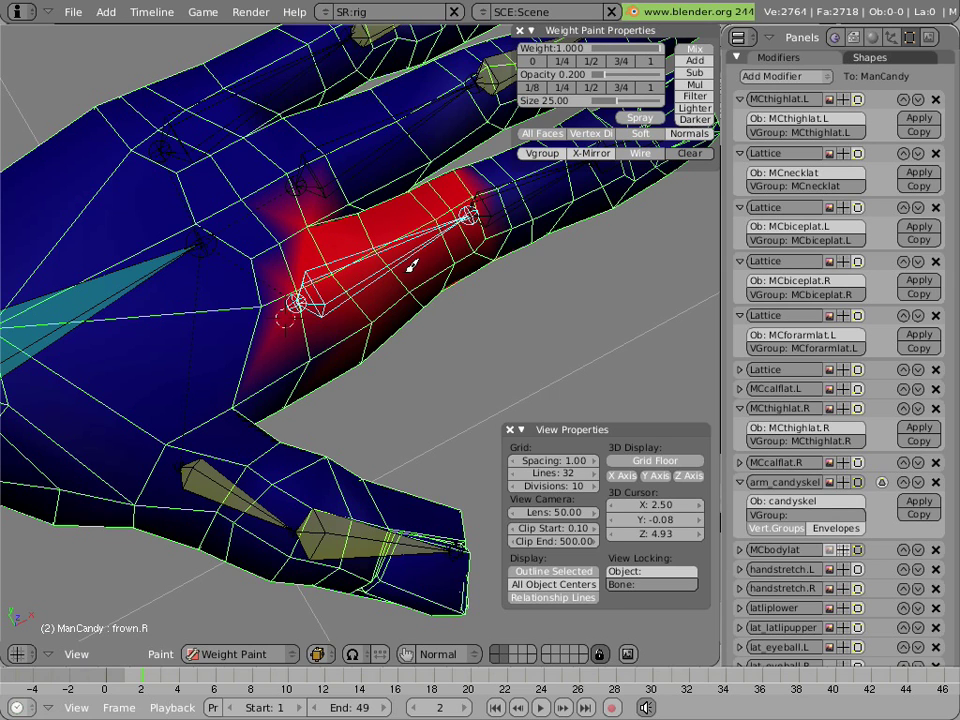
# Leave Weight Paint, select the armature, enable the rotate manipulator and bend pointer-start.L downward.
pyautogui.press('KP_8')
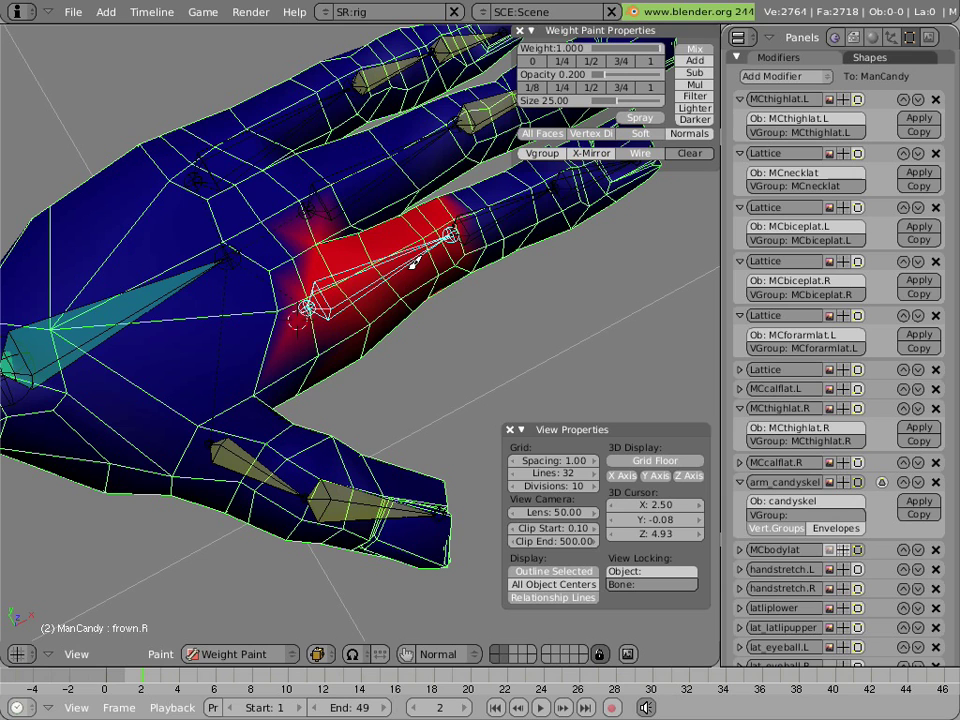
pyautogui.hotkey('ctrl', 'Tab')
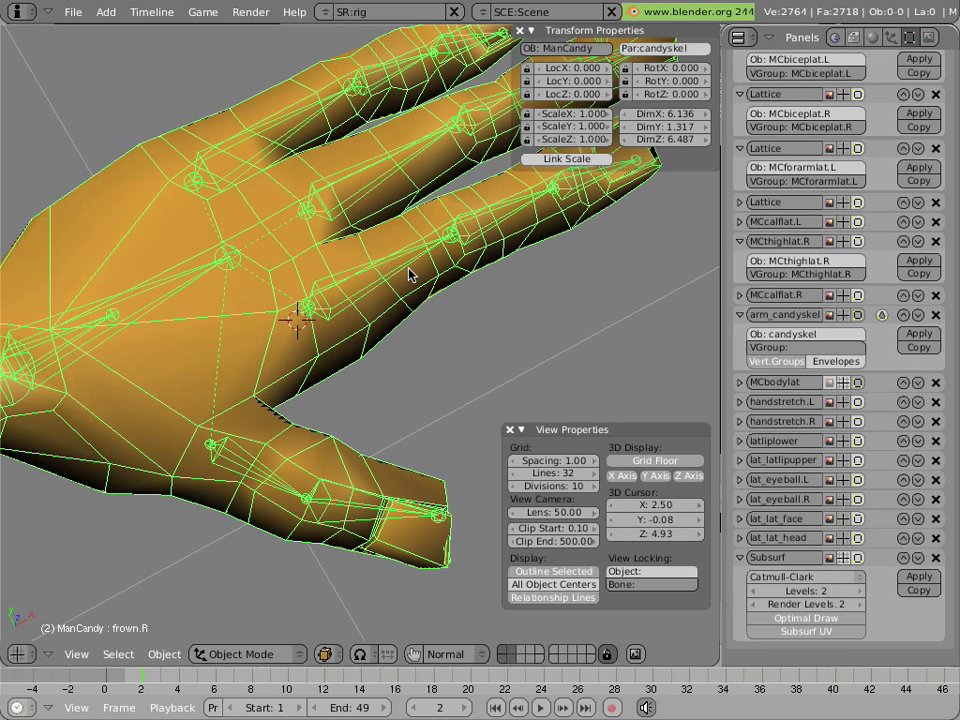
pyautogui.rightClick(410, 270)
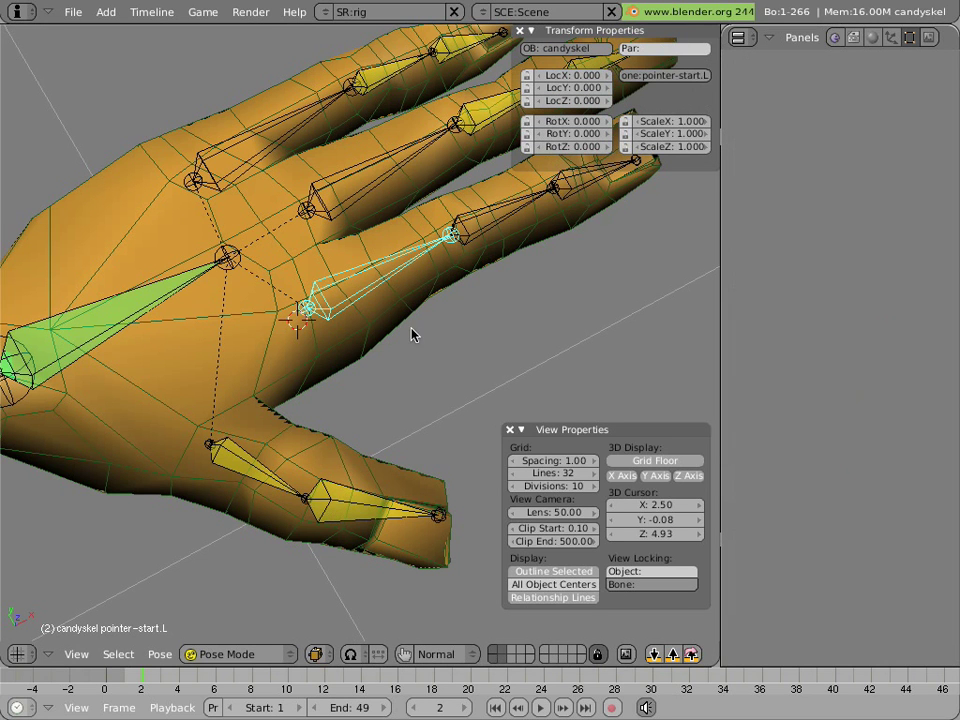
pyautogui.click(404, 654)
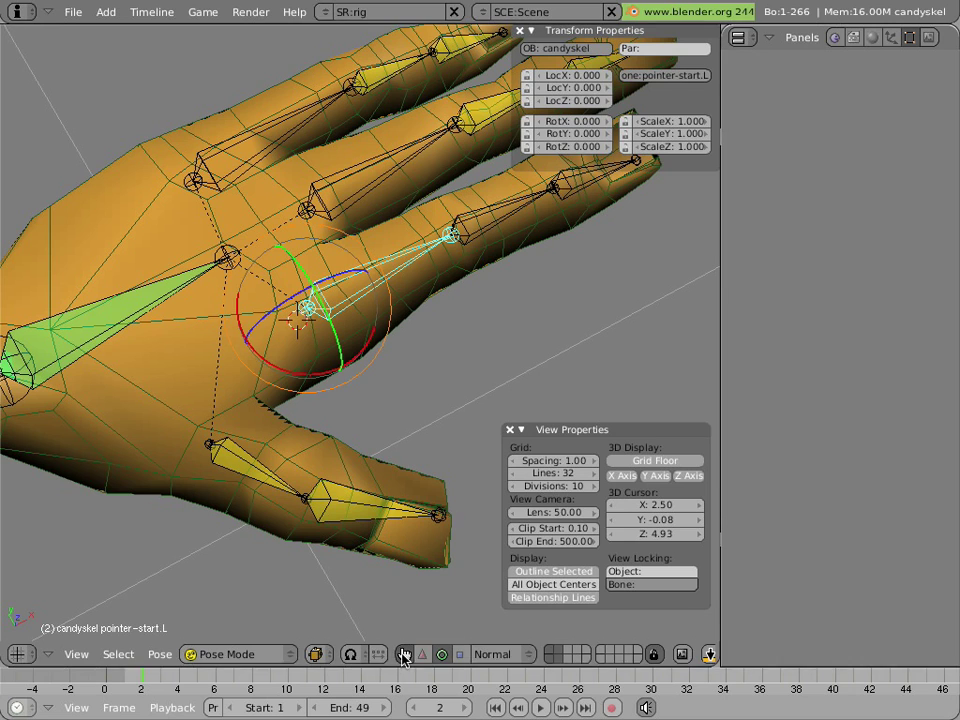
pyautogui.moveTo(326, 285); pyautogui.dragTo(366, 290)
# Bend pointer-mid.L and curl pointer-tip.L down into the palm, to about RotZ -74.561.
pyautogui.rightClick(445, 280)
pyautogui.moveTo(450, 245); pyautogui.dragTo(480, 272)
pyautogui.moveTo(379, 364); pyautogui.dragTo(236, 279, button='middle')
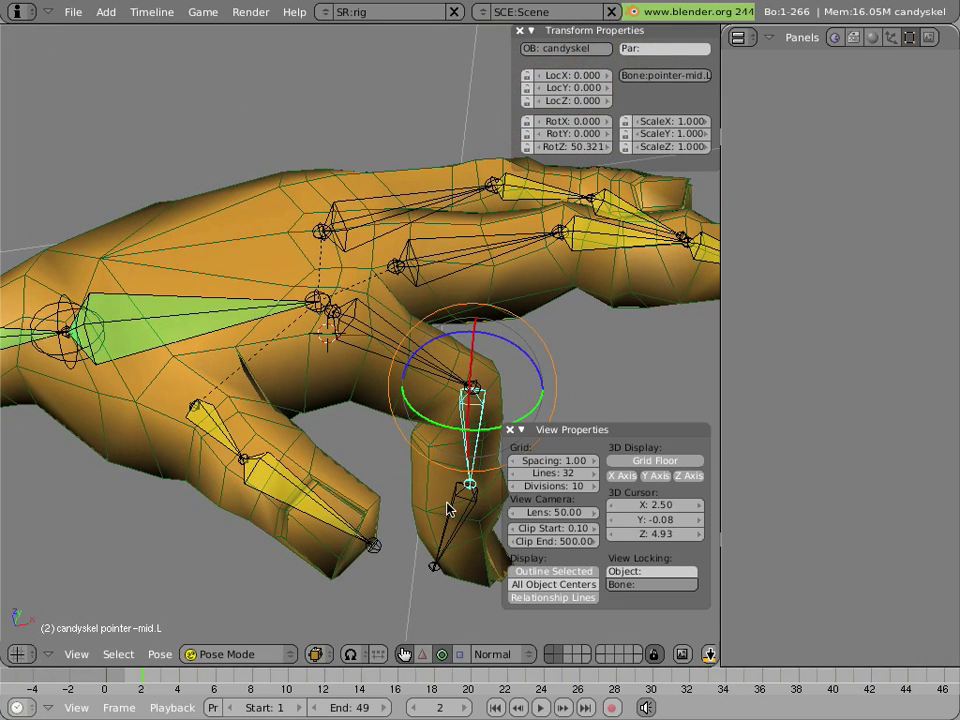
pyautogui.rightClick(447, 509)
pyautogui.moveTo(432, 424); pyautogui.dragTo(484, 463)
pyautogui.moveTo(446, 360); pyautogui.dragTo(441, 335, button='middle')
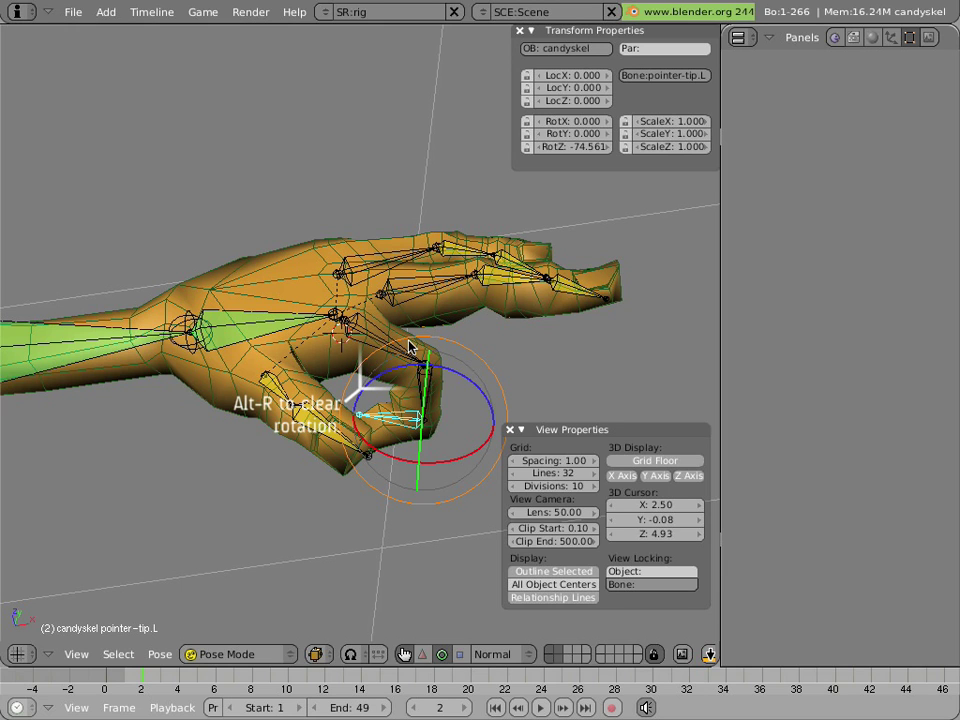
# Clear the finger bones' rotation with Alt+R so the finger is straight again.
pyautogui.rightClick(422, 382)
pyautogui.keyDown('shift'); pyautogui.rightClick(426, 378); pyautogui.keyUp('shift')
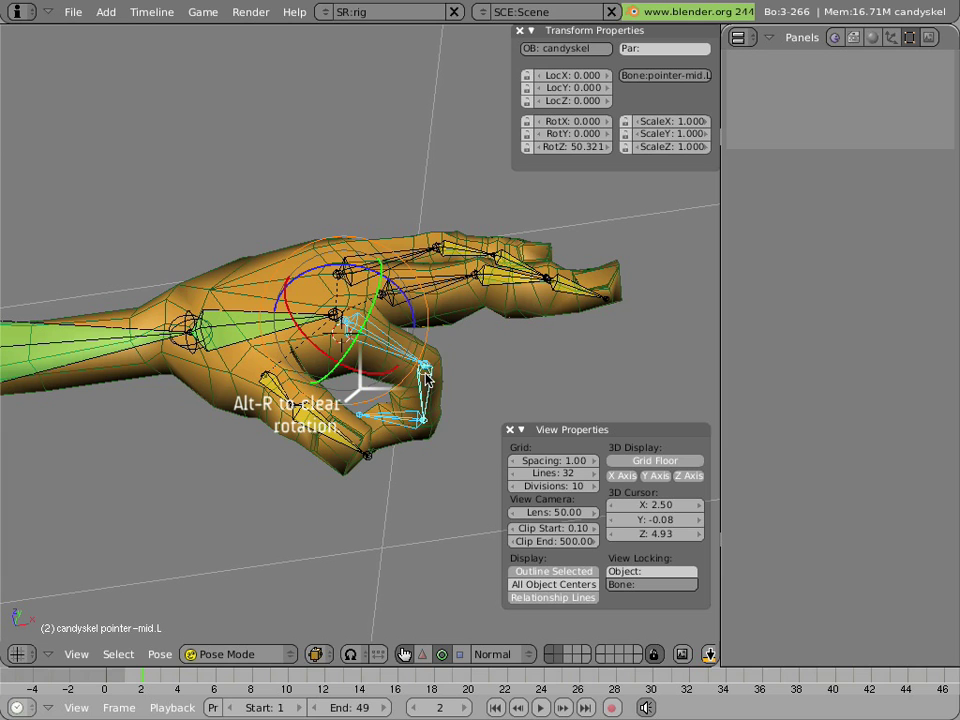
pyautogui.hotkey('alt', 'r')
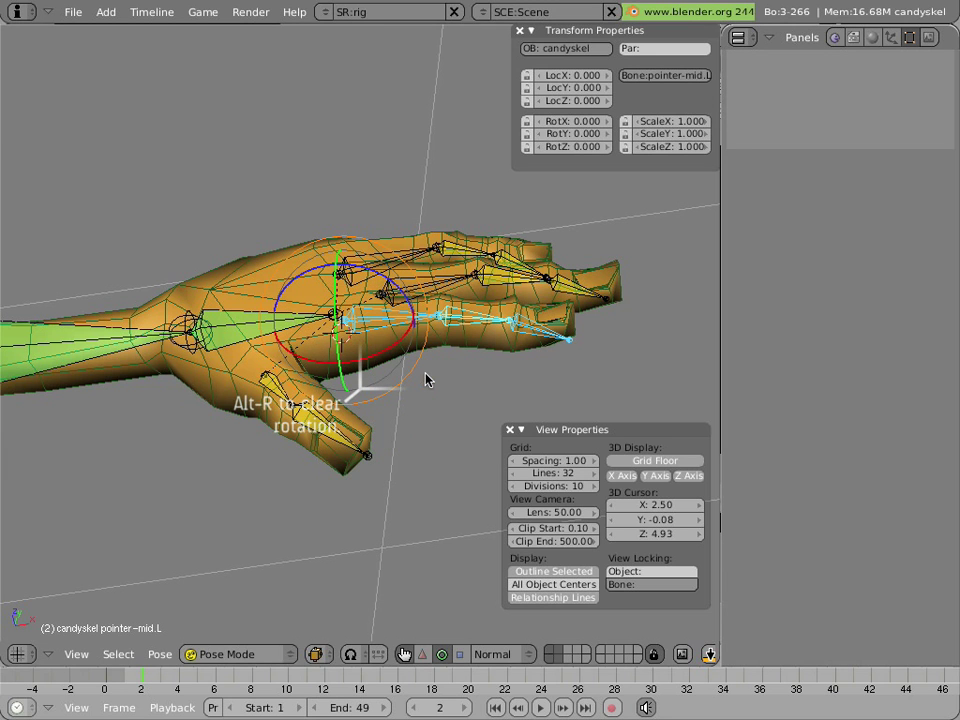
# In Edit Mode, snap the 3D cursor to the fingertip joint and switch to front view.
pyautogui.press('Tab')
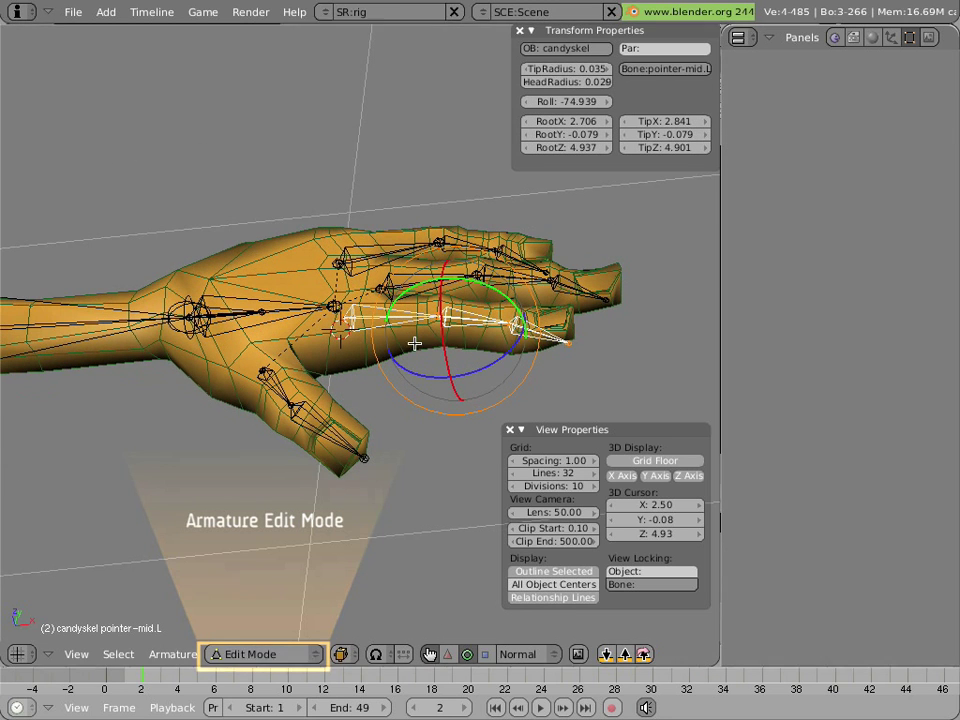
pyautogui.rightClick(570, 342)
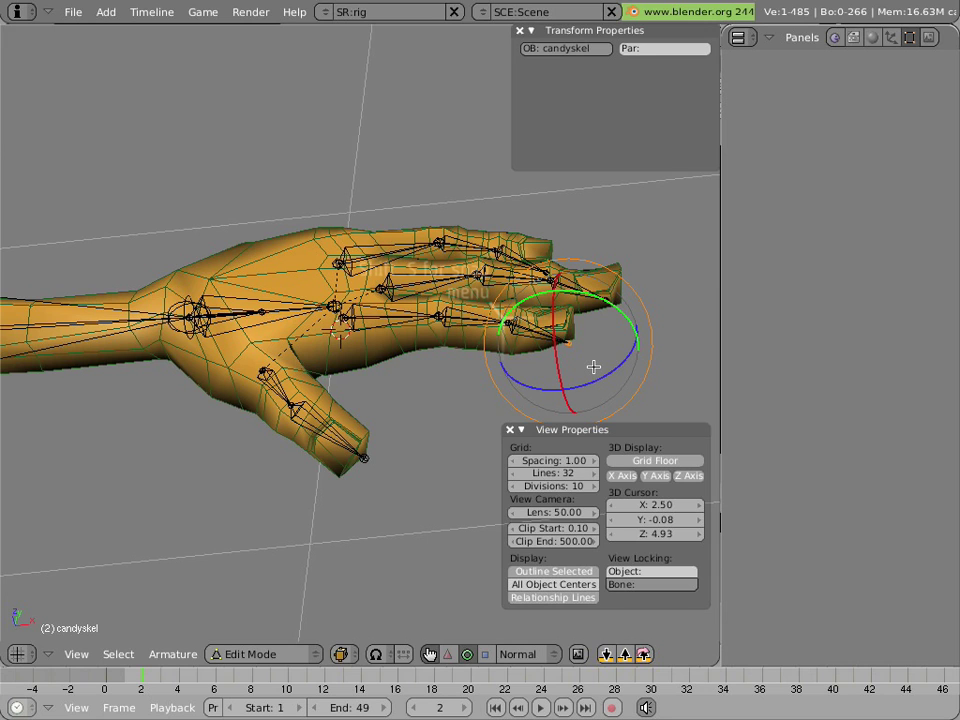
pyautogui.hotkey('shift', 's')
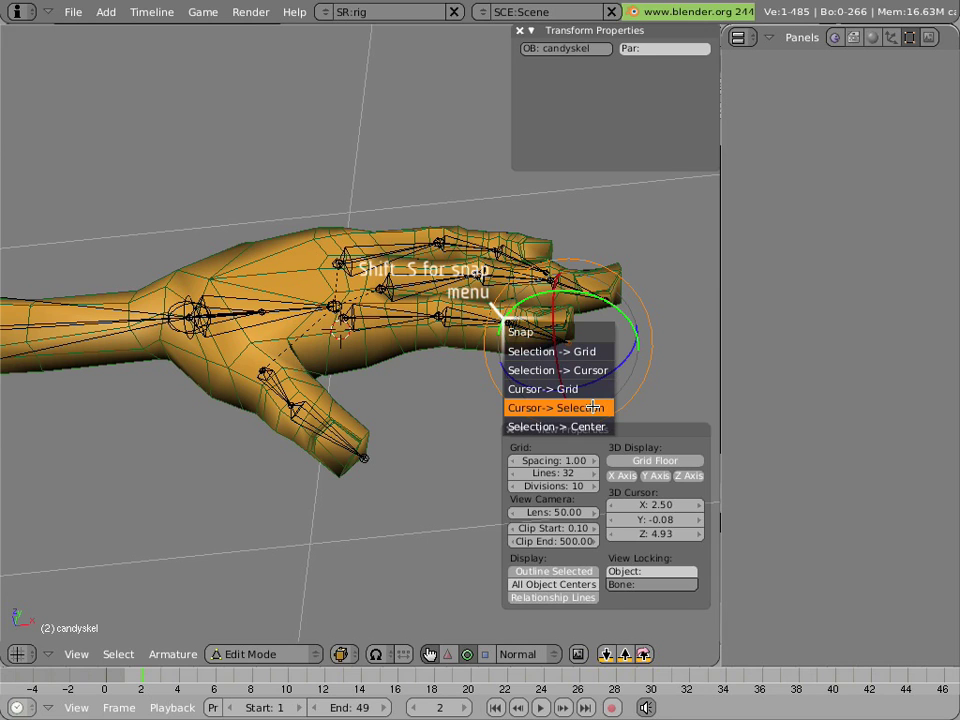
pyautogui.click(593, 407)
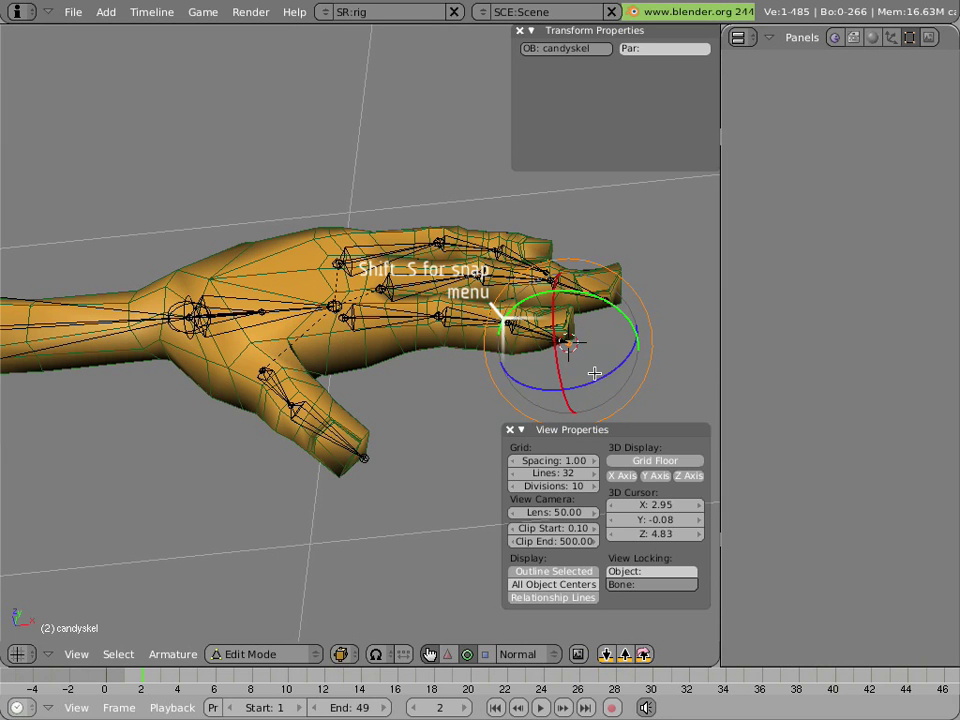
pyautogui.press('KP_1')
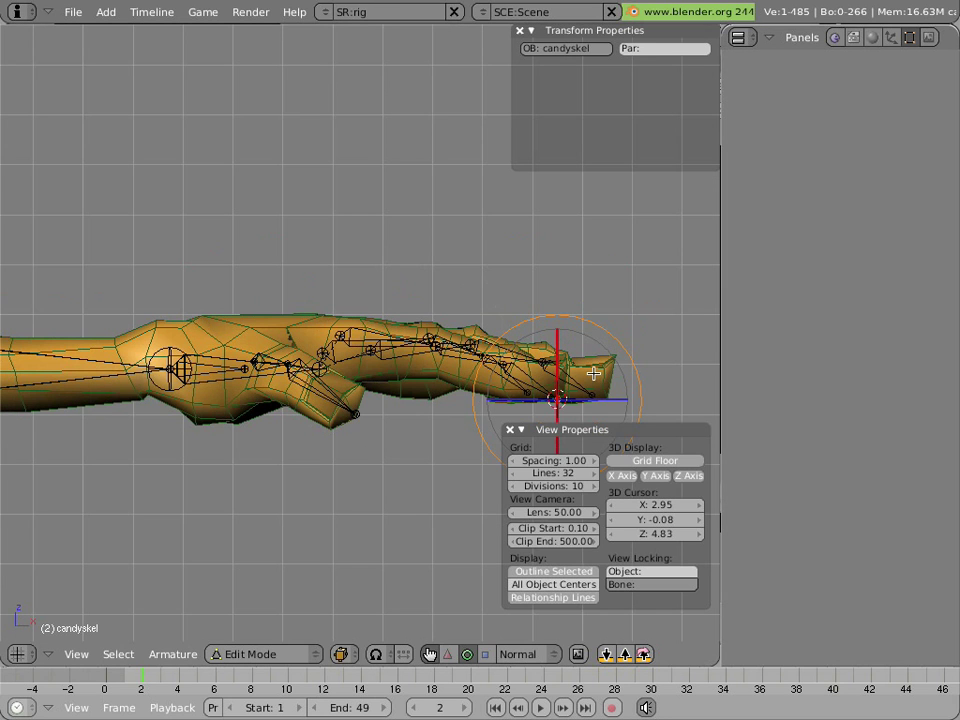
pyautogui.keyDown('shift'); pyautogui.moveTo(554, 321); pyautogui.dragTo(409, 246, button='middle'); pyautogui.keyUp('shift')
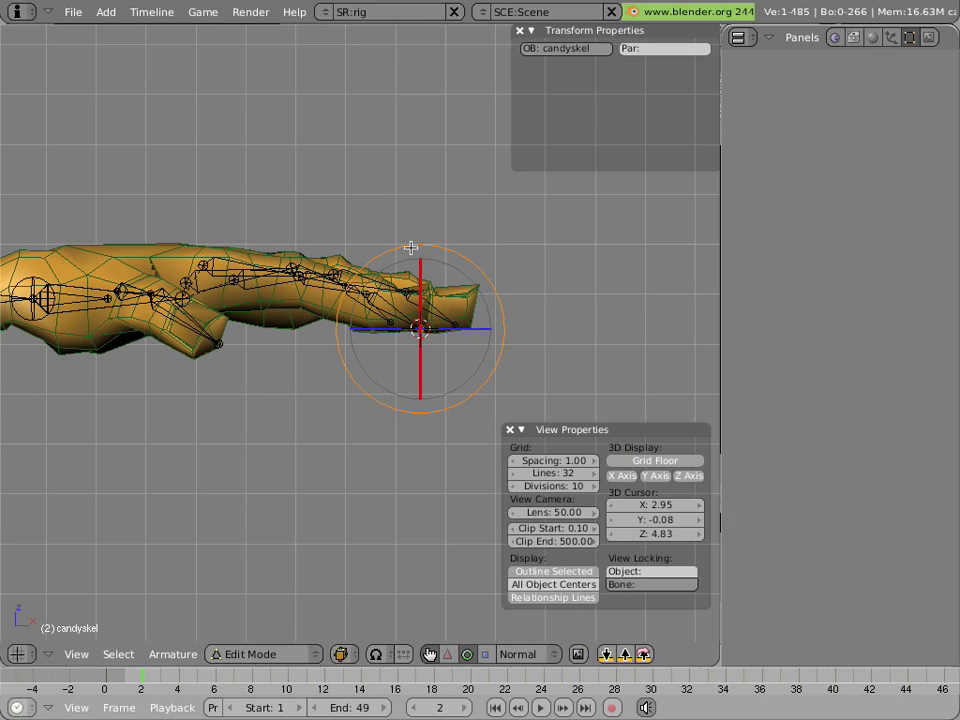
# Add a new bone at the cursor, pull its tip just below the fingertip, and change visible bone layers.
pyautogui.press('space')
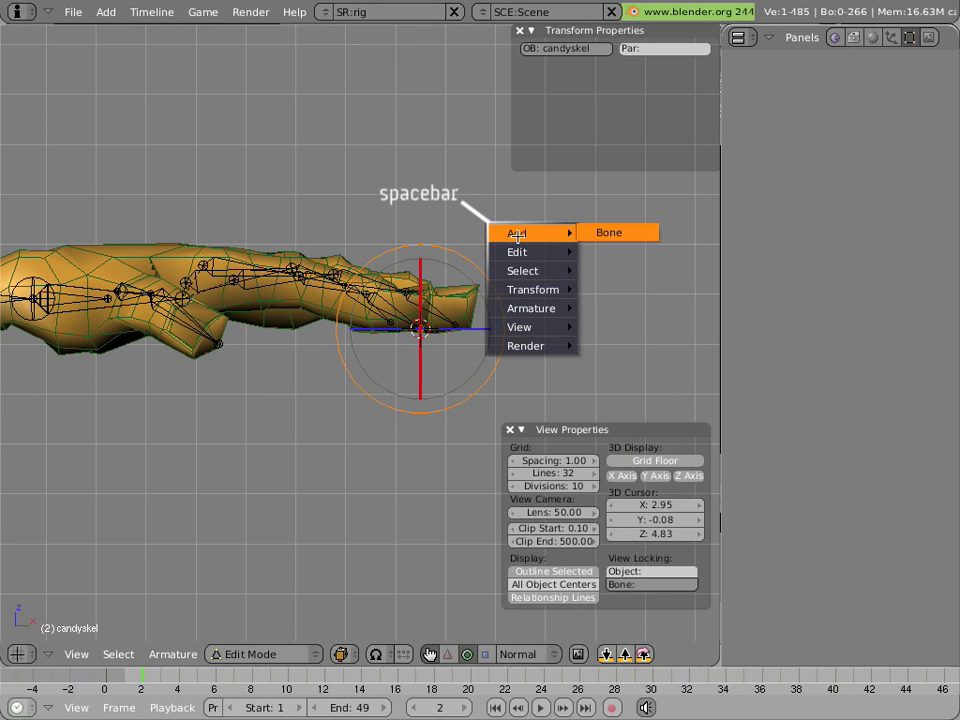
pyautogui.click(612, 232)
pyautogui.press('g')
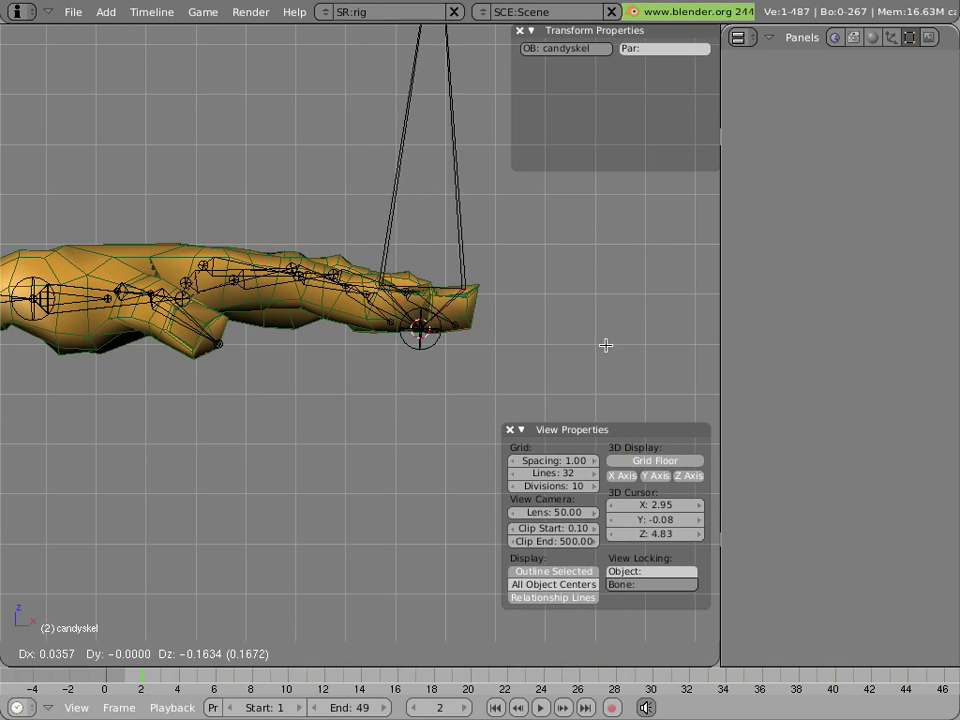
pyautogui.click(442, 457)
pyautogui.press('g')
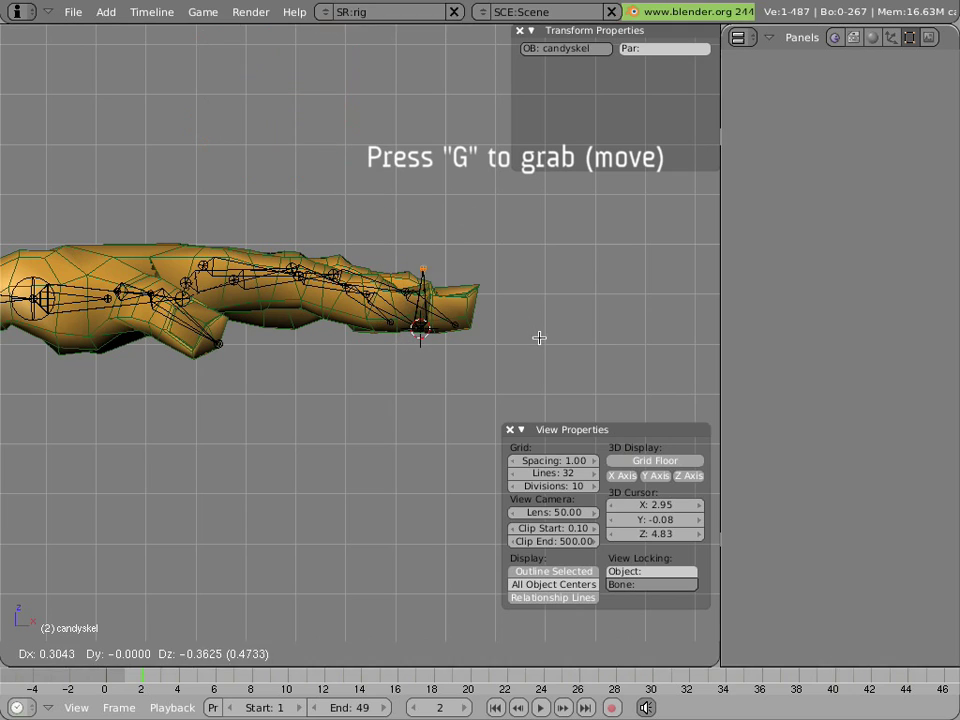
pyautogui.click(556, 362)
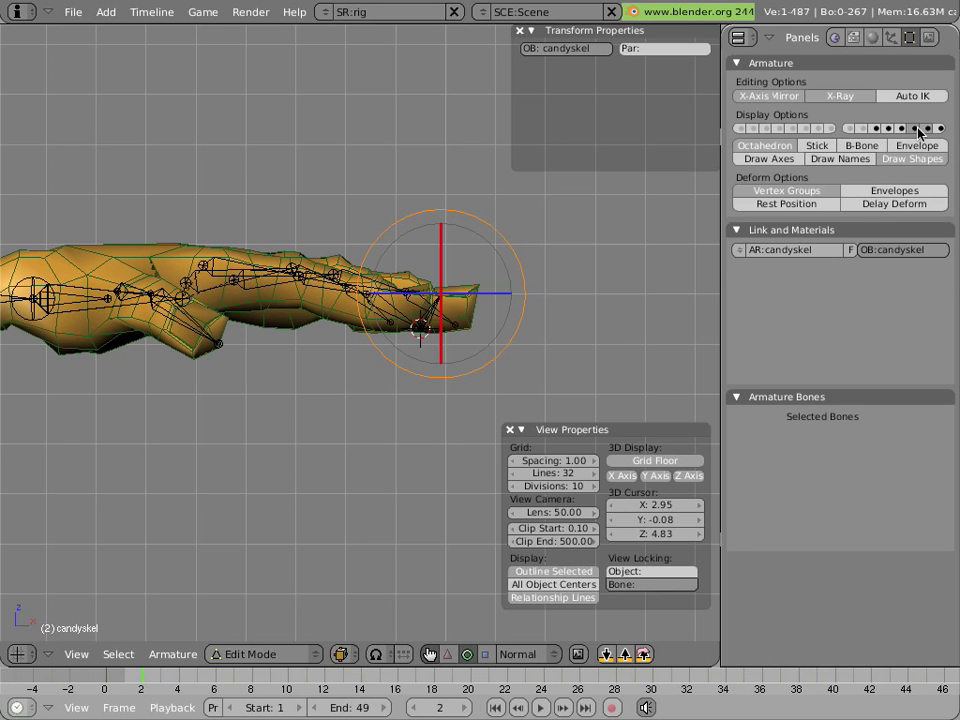
pyautogui.click(916, 128)
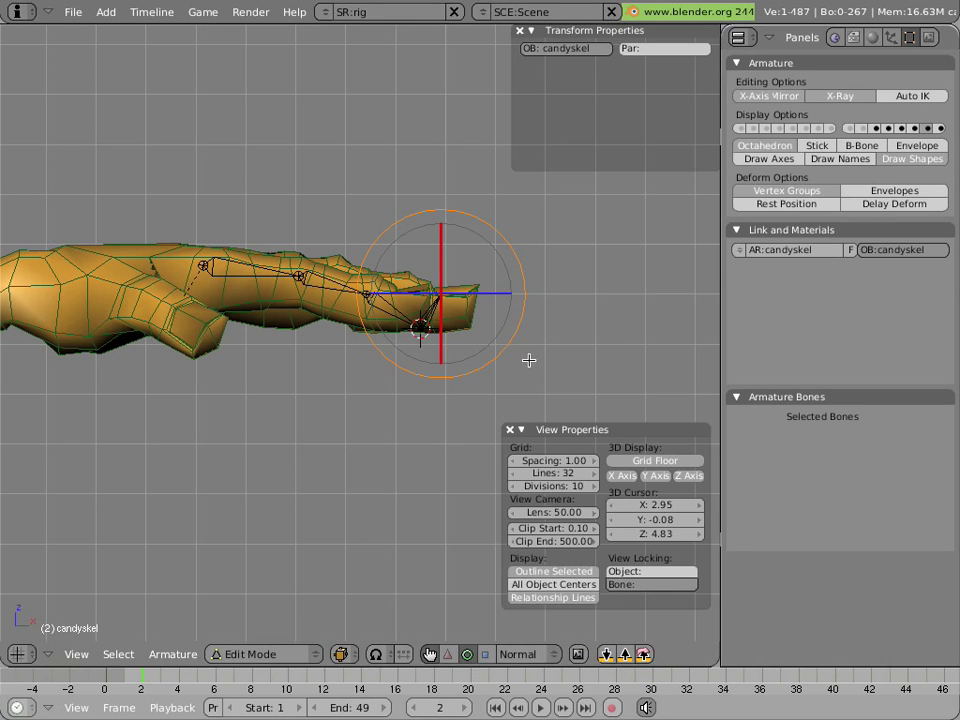
pyautogui.scroll(4, 328, 343)
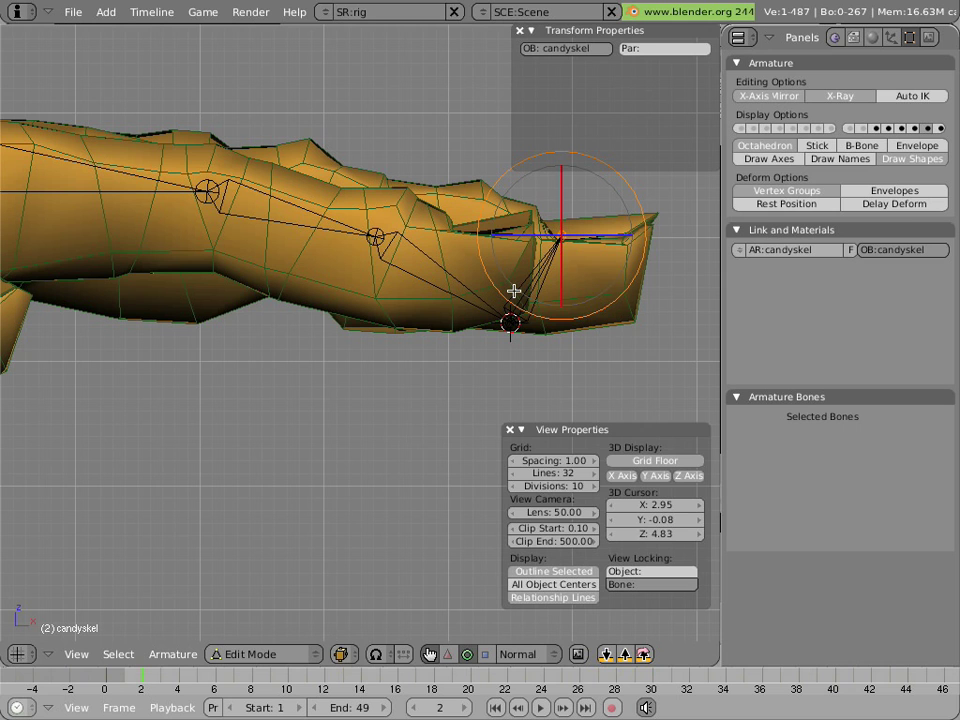
# In Pose Mode, select Bone then pointer-tip.L and add an IK constraint To Active Bone.
pyautogui.hotkey('ctrl', 'Tab')
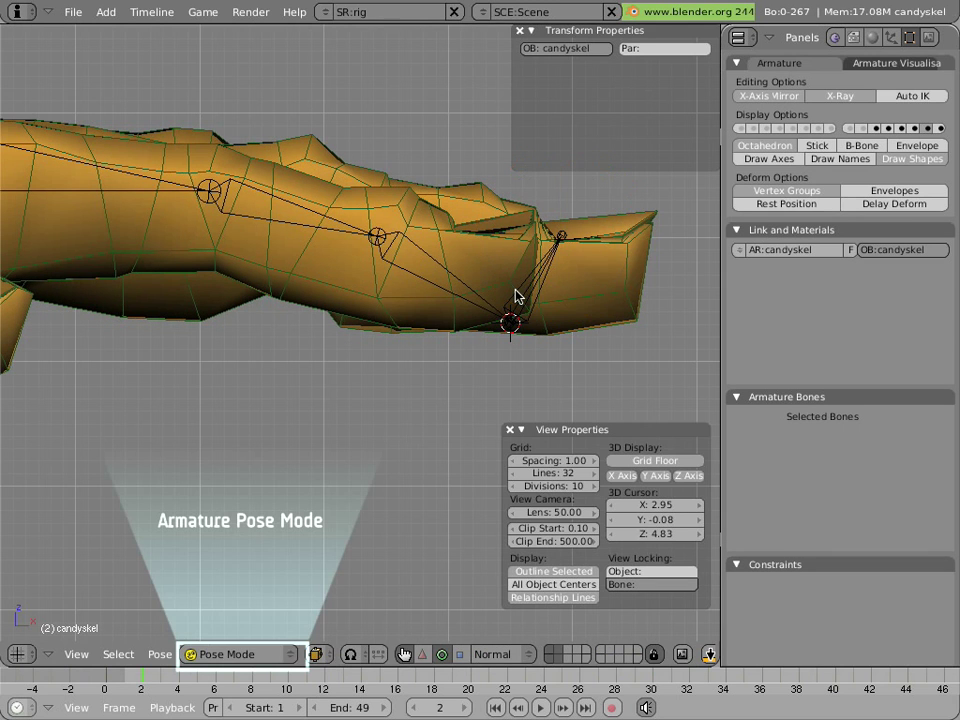
pyautogui.moveTo(454, 253); pyautogui.dragTo(392, 302, button='middle')
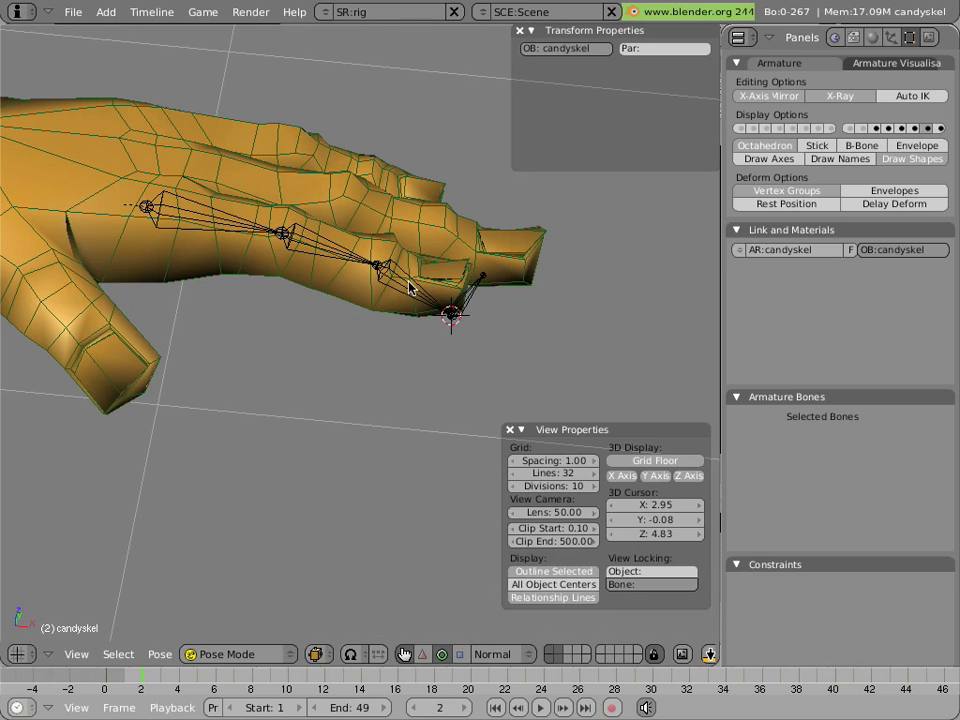
pyautogui.rightClick(470, 303)
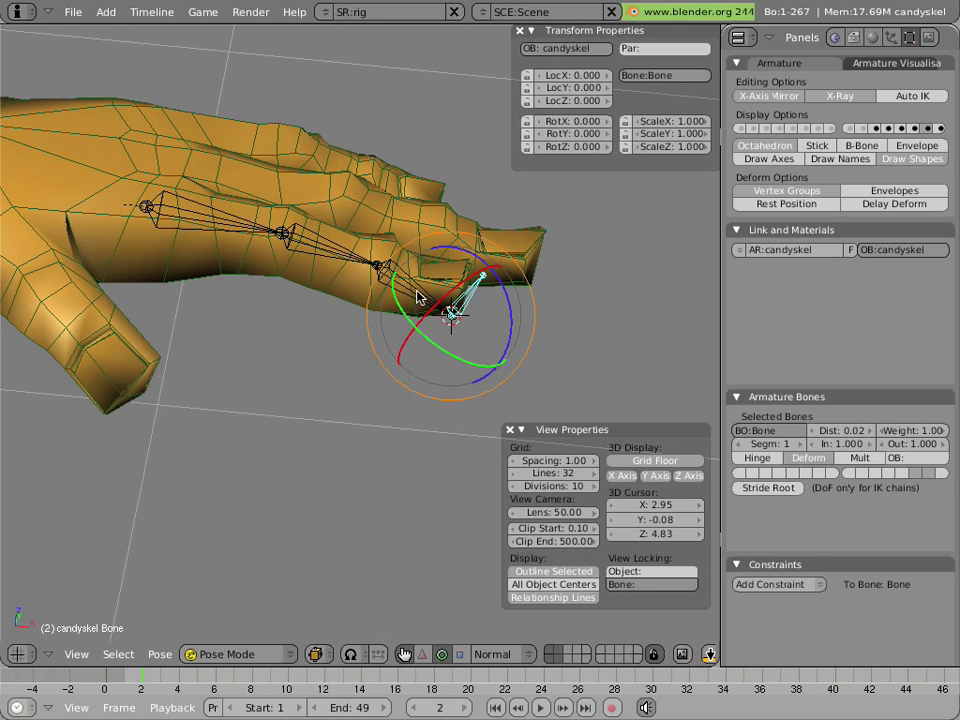
pyautogui.rightClick(455, 308)
pyautogui.click(245, 655)
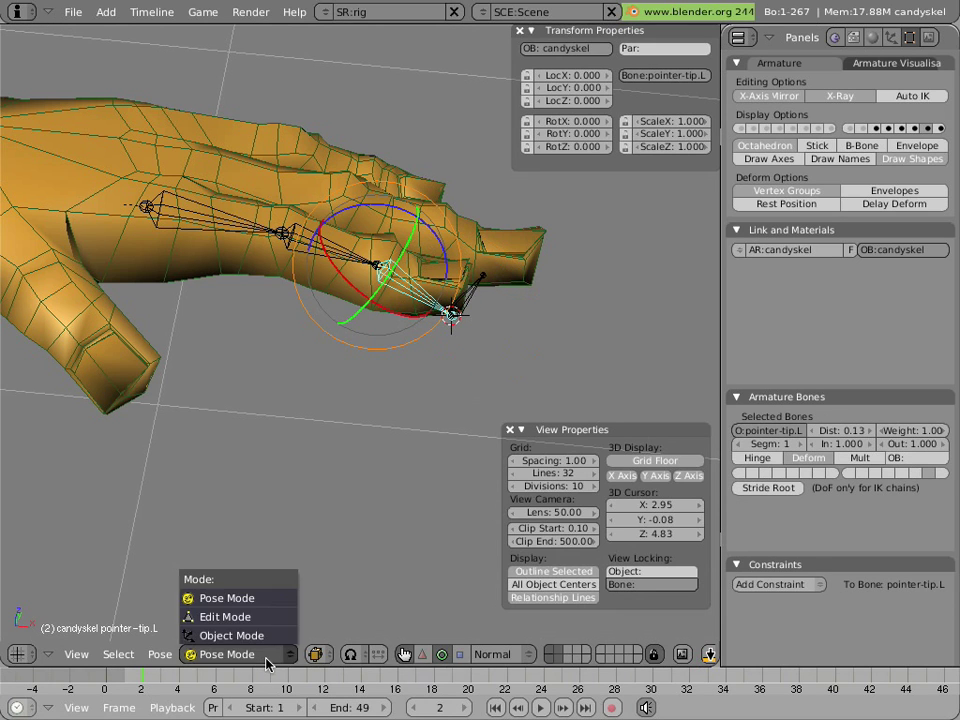
pyautogui.rightClick(468, 298)
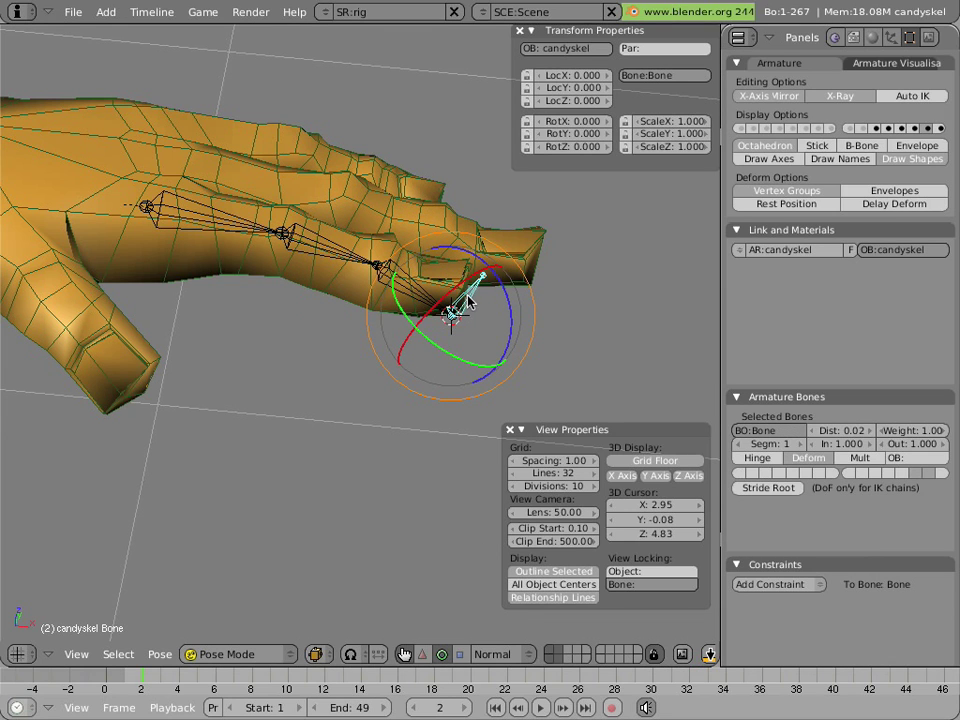
pyautogui.keyDown('shift'); pyautogui.rightClick(428, 298); pyautogui.keyUp('shift')
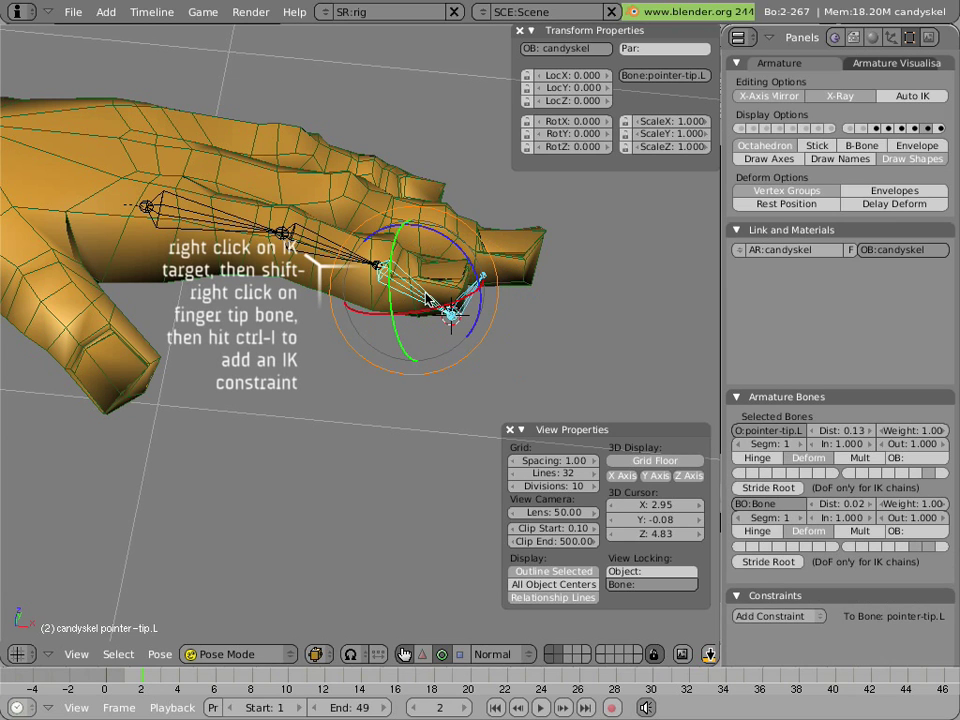
pyautogui.hotkey('ctrl', 'i')
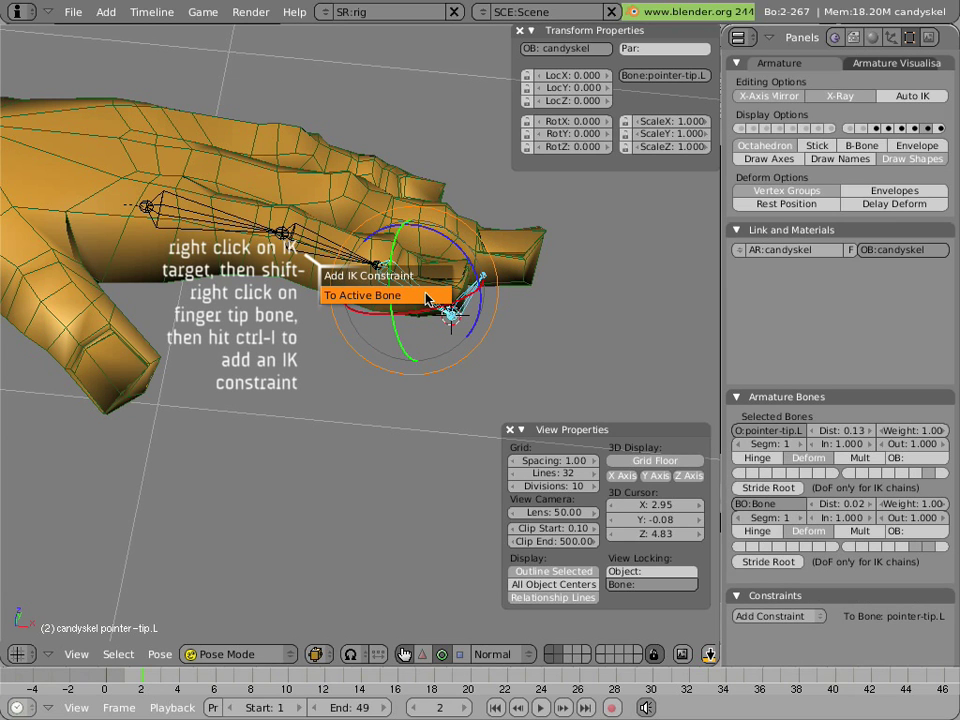
pyautogui.click(428, 296)
pyautogui.scroll(-4, 403, 335)
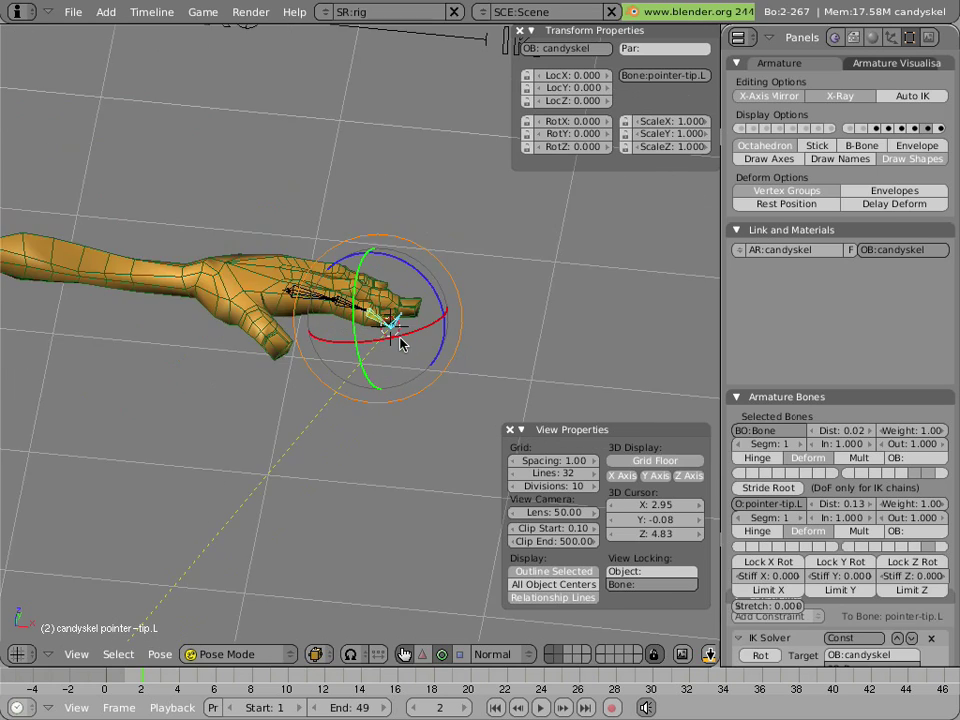
pyautogui.scroll(-5, 400, 343)
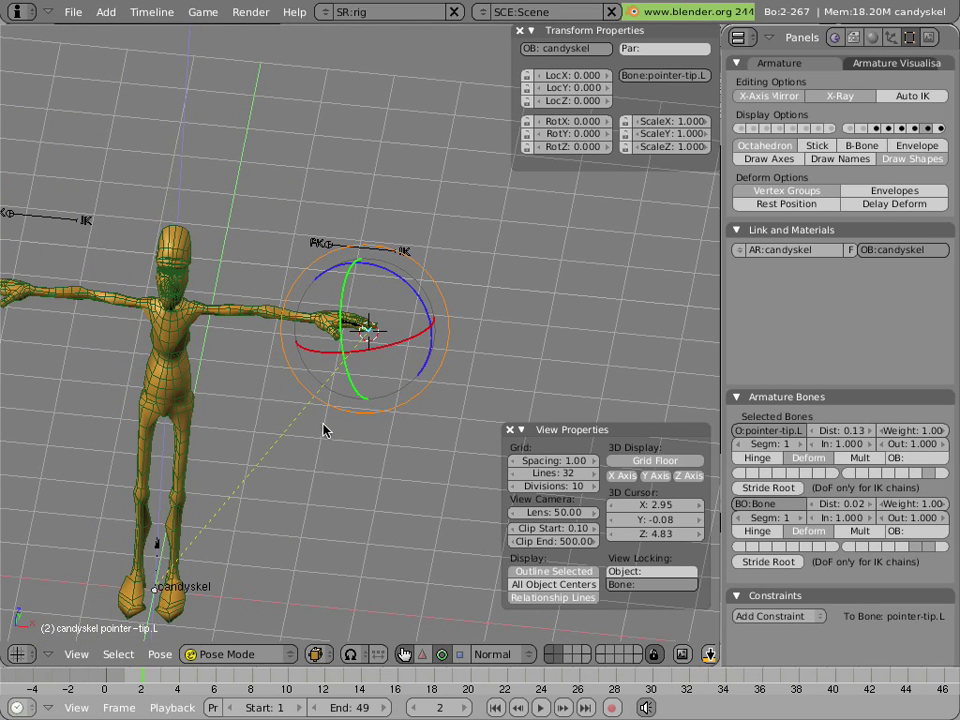
pyautogui.scroll(6, 343, 381)
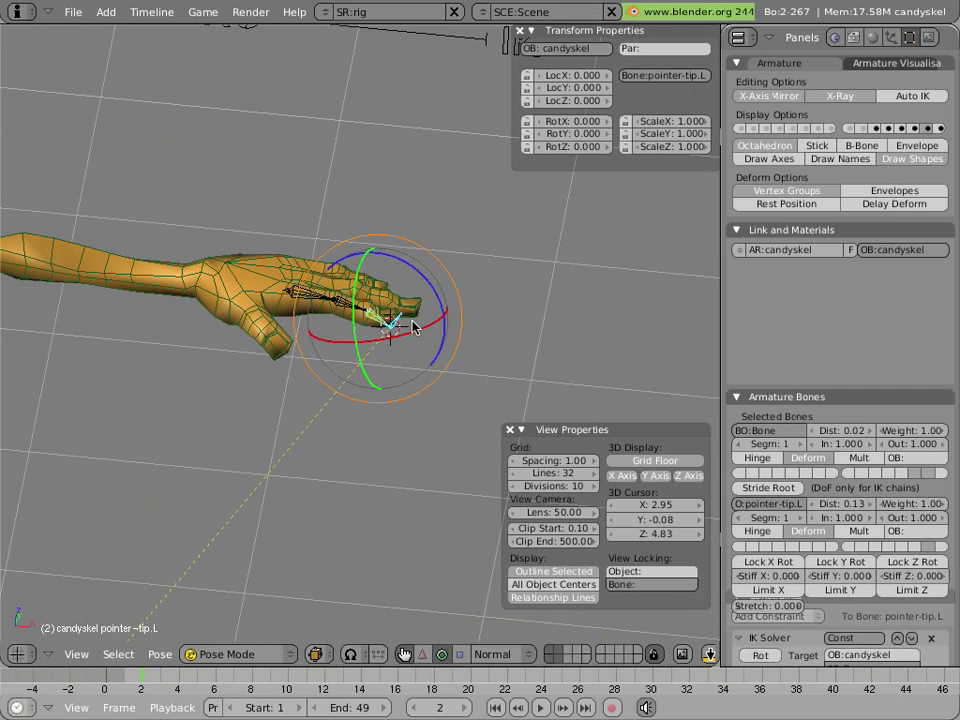
pyautogui.rightClick(392, 336)
pyautogui.scroll(-4, 388, 353)
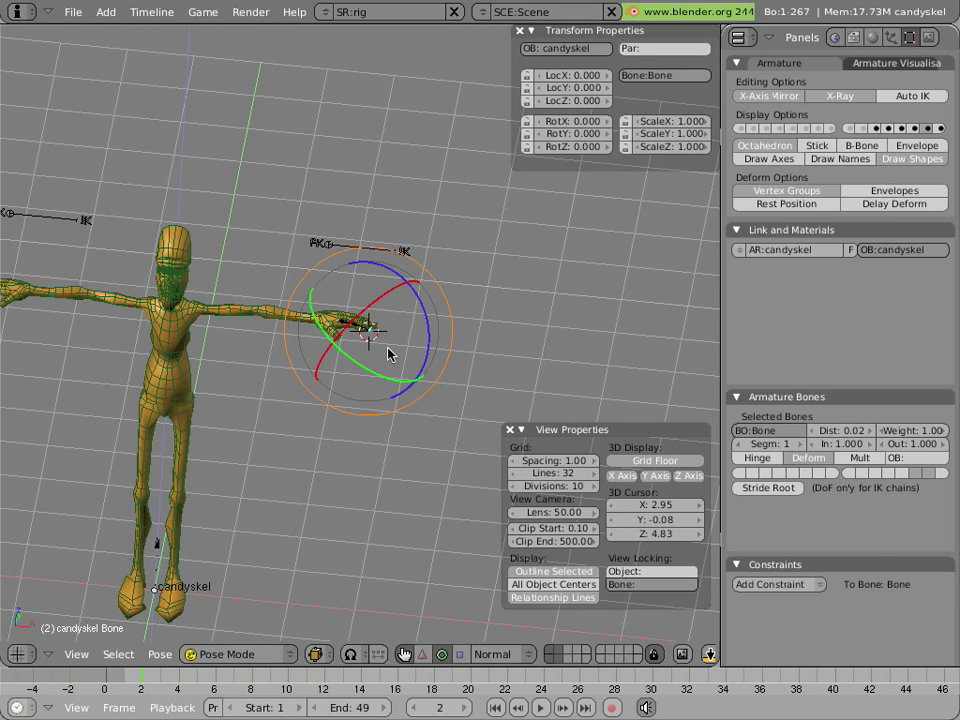
pyautogui.press('g')
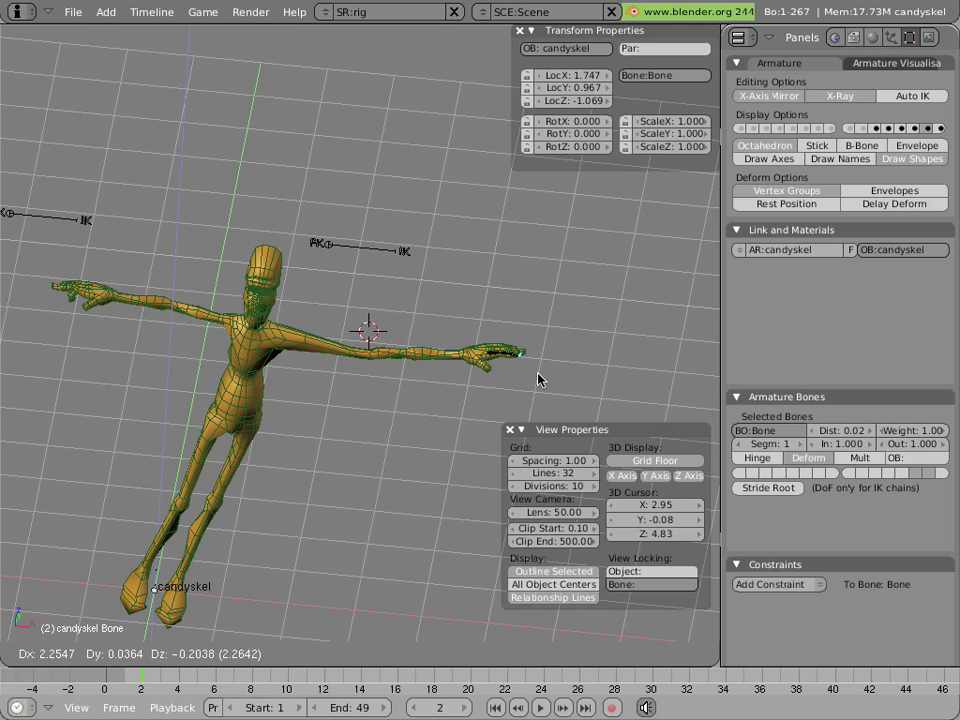
pyautogui.press('Escape')
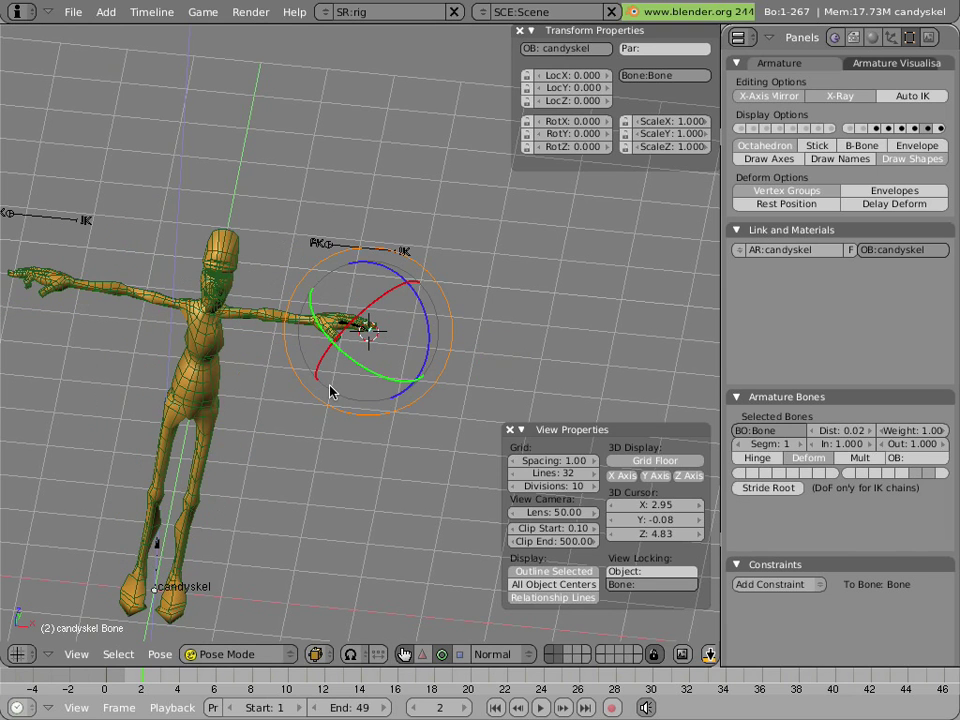
pyautogui.scroll(8, 331, 390)
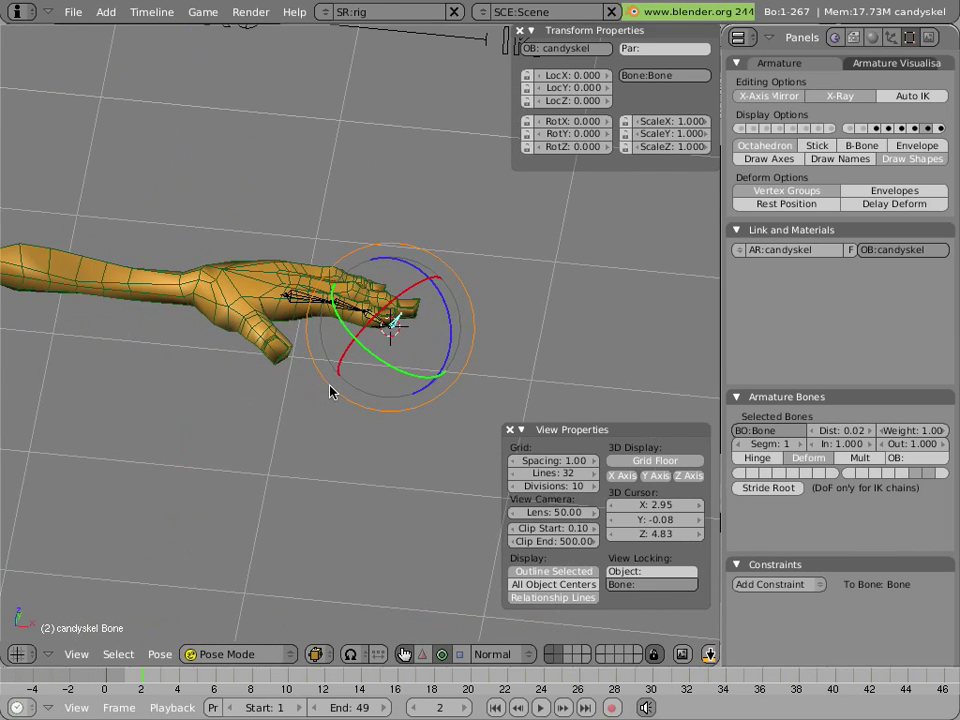
pyautogui.rightClick(418, 313)
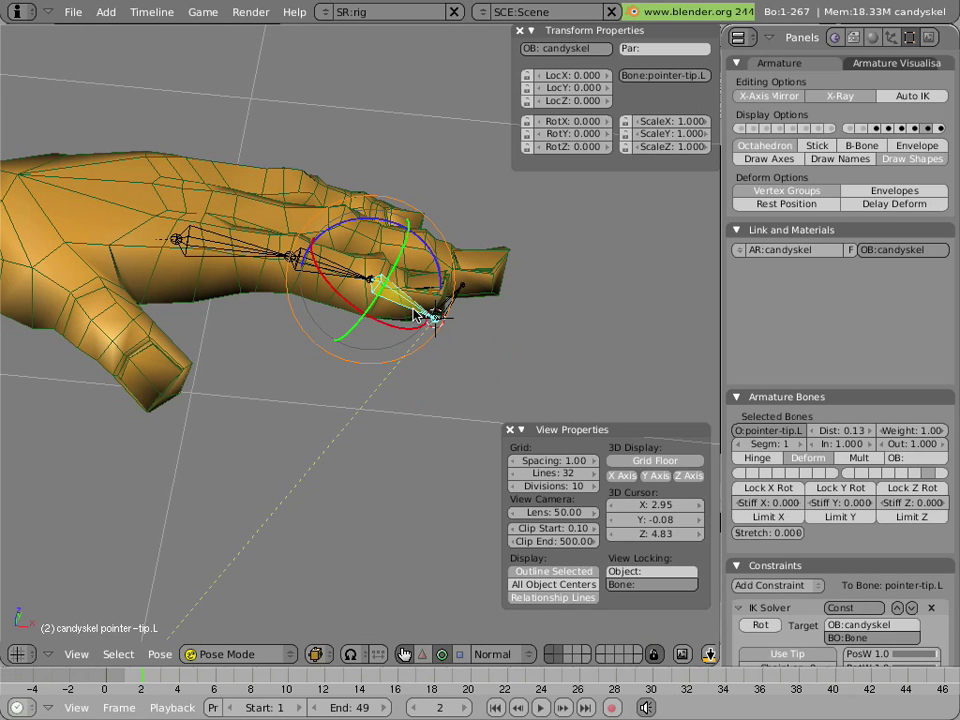
# Raise the pointer-tip.L IK Solver ChainLen to 3, then reselect the target bone Bone.
pyautogui.scroll(-5, 813, 493)
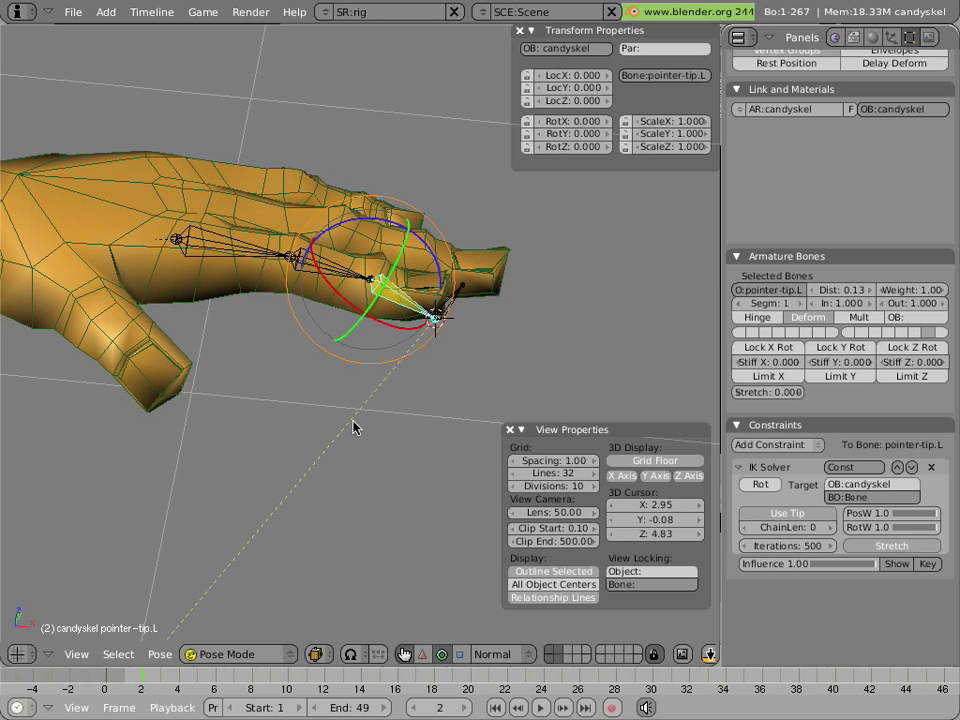
pyautogui.click(829, 533)
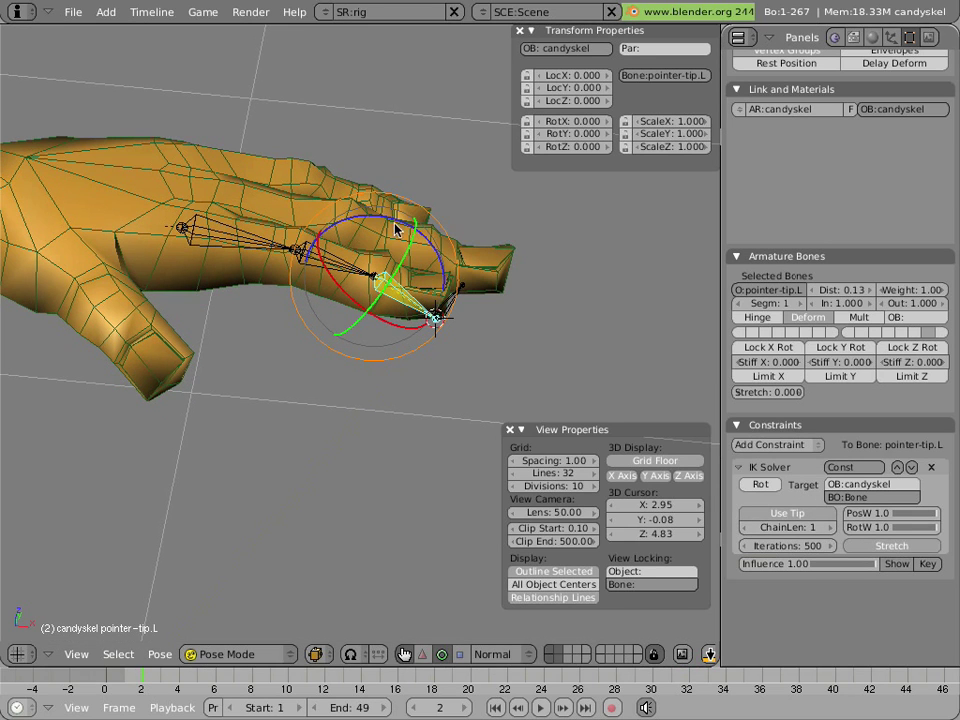
pyautogui.click(829, 527)
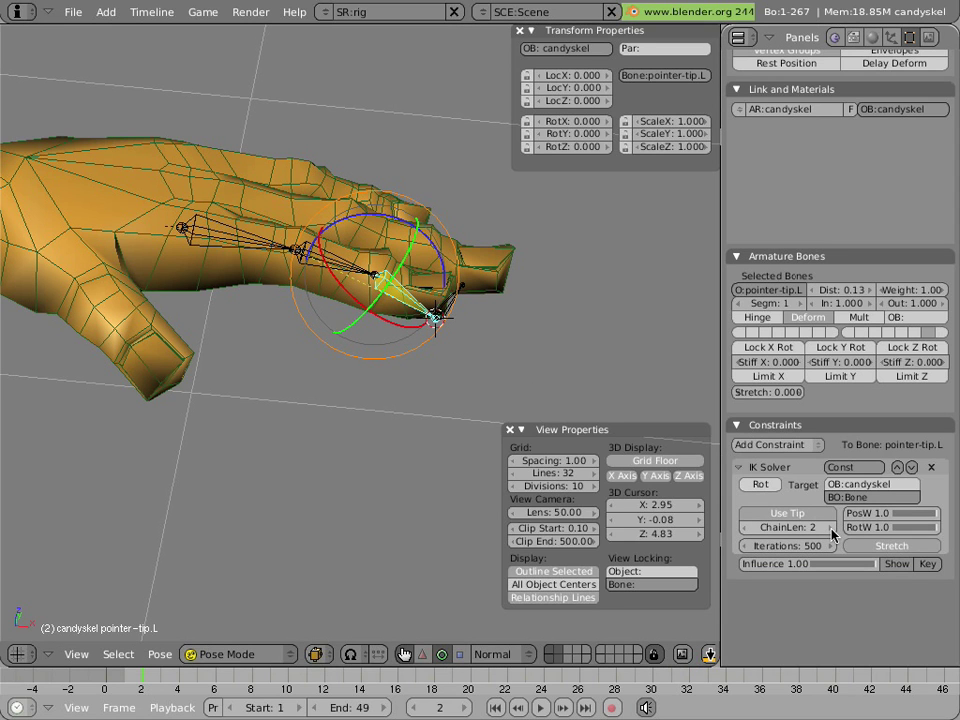
pyautogui.scroll(3, 296, 276)
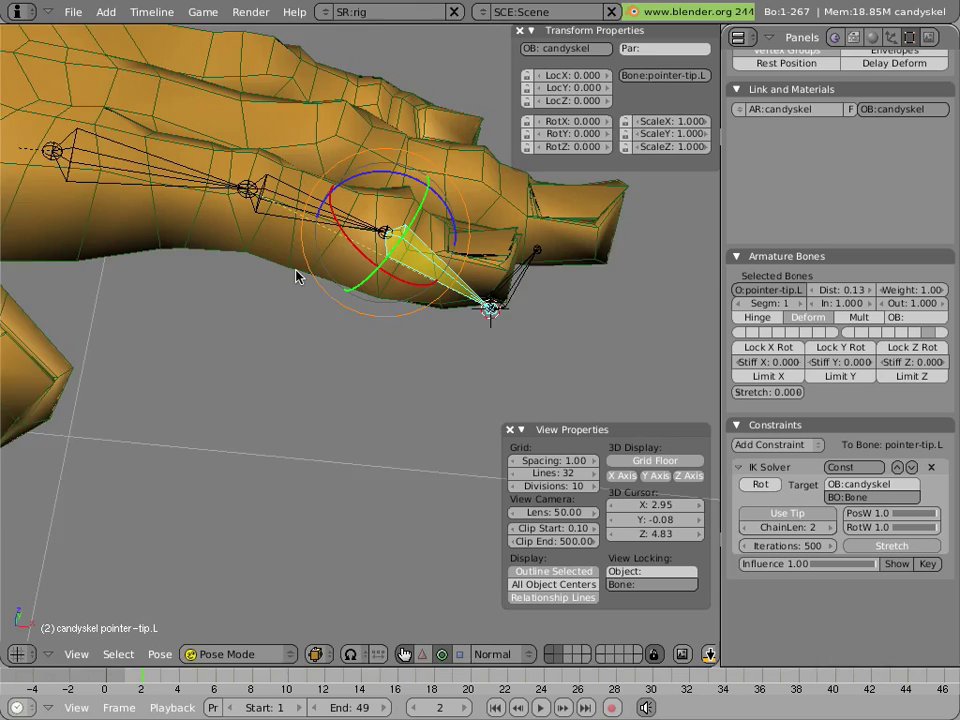
pyautogui.moveTo(296, 276); pyautogui.dragTo(160, 120, button='middle')
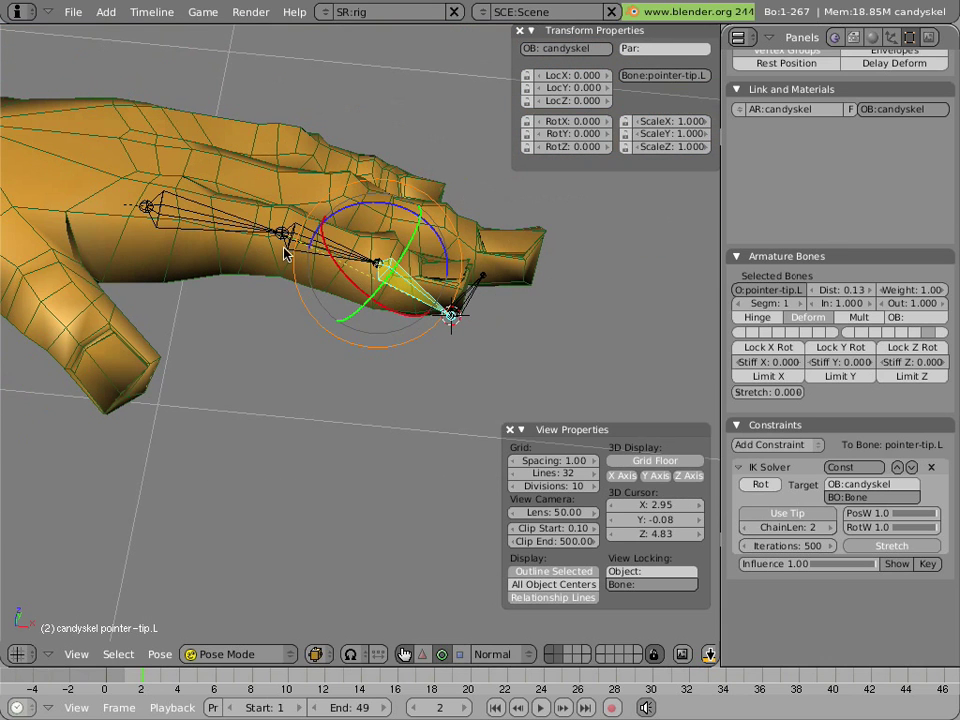
pyautogui.click(828, 527)
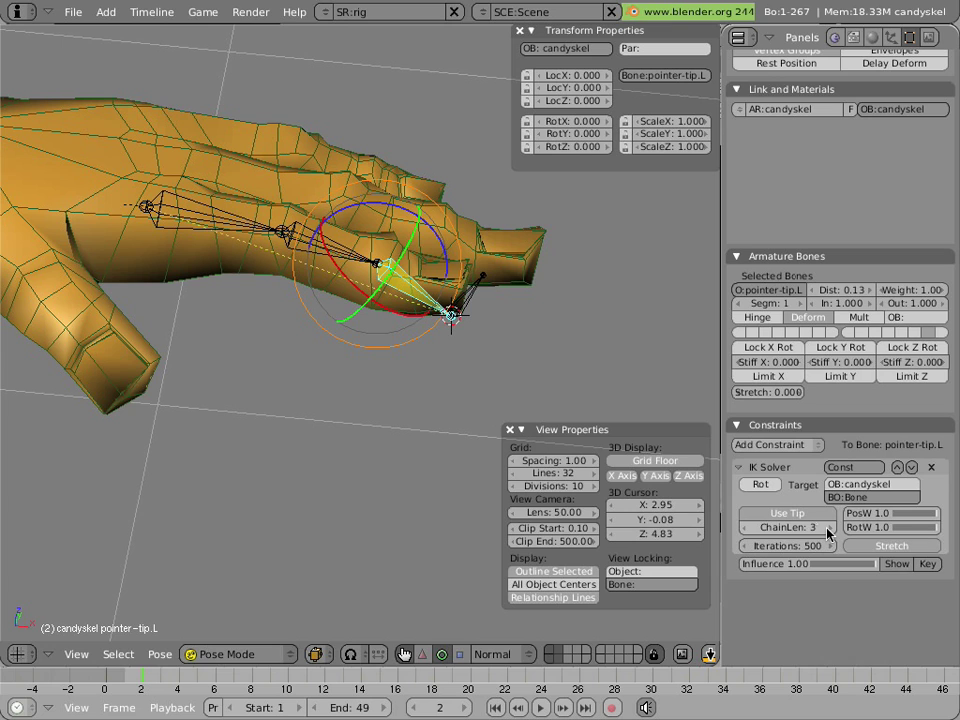
pyautogui.rightClick(471, 313)
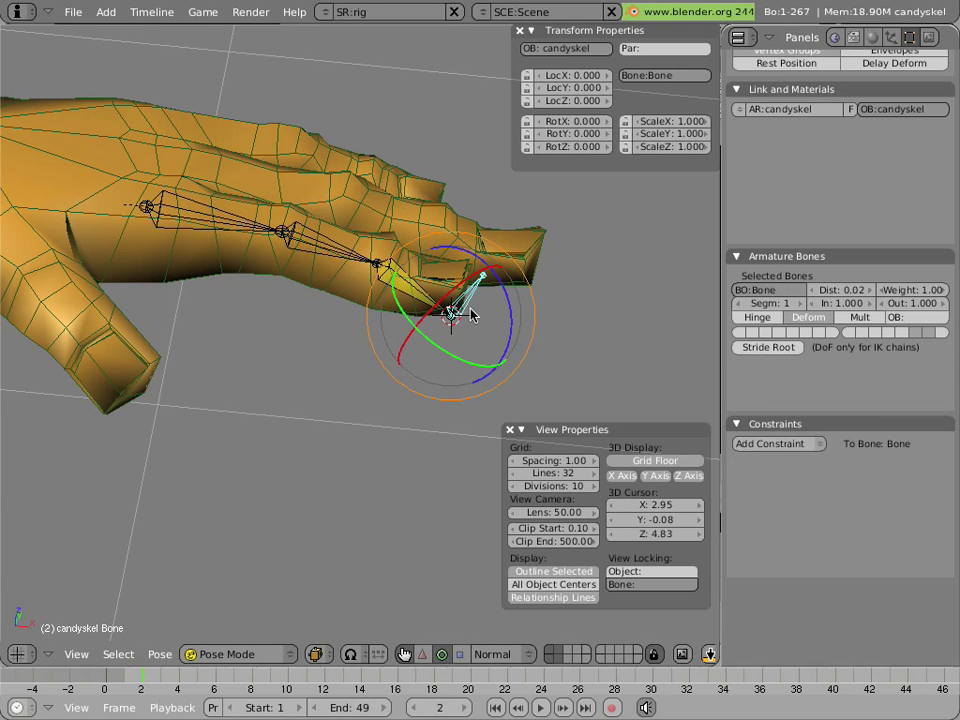
pyautogui.press('g')
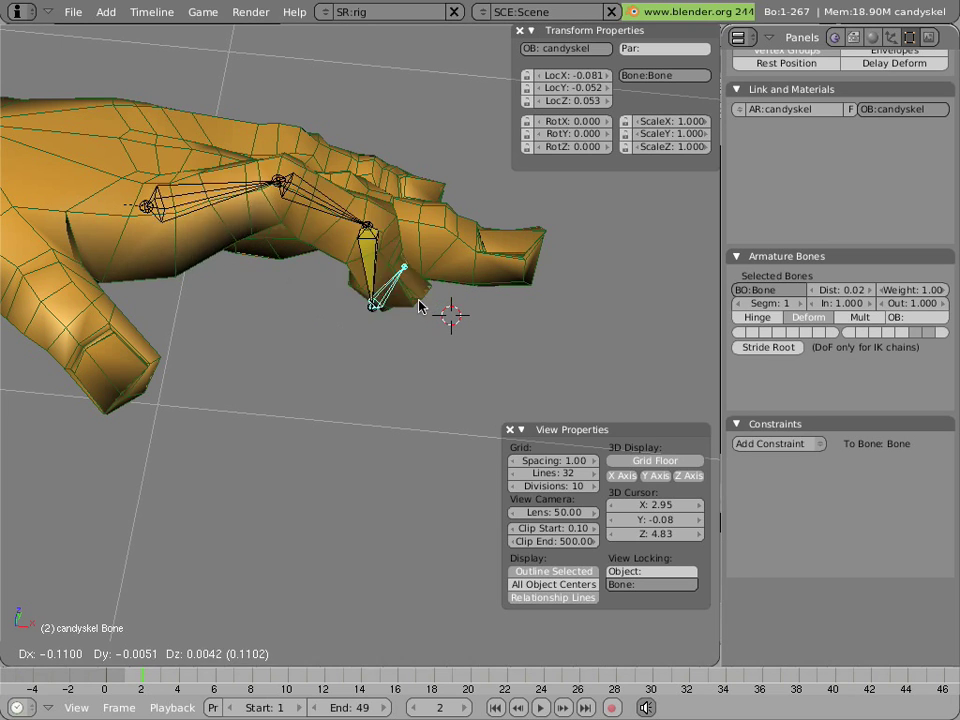
pyautogui.press('Escape')
pyautogui.moveTo(315, 428); pyautogui.dragTo(414, 439, button='middle')
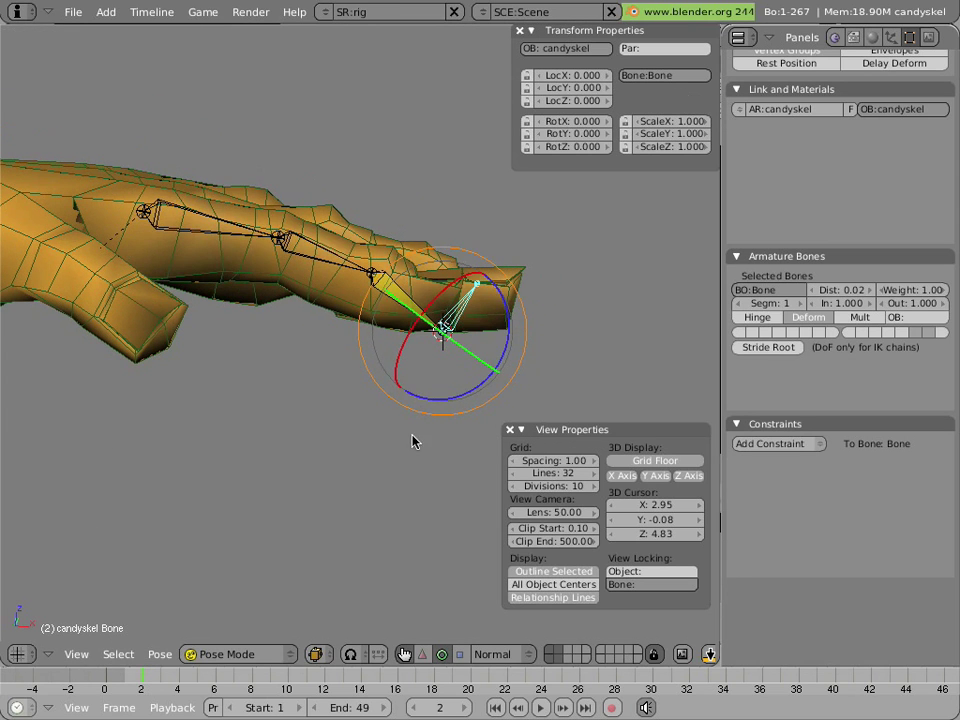
pyautogui.press('g')
pyautogui.click(364, 360)
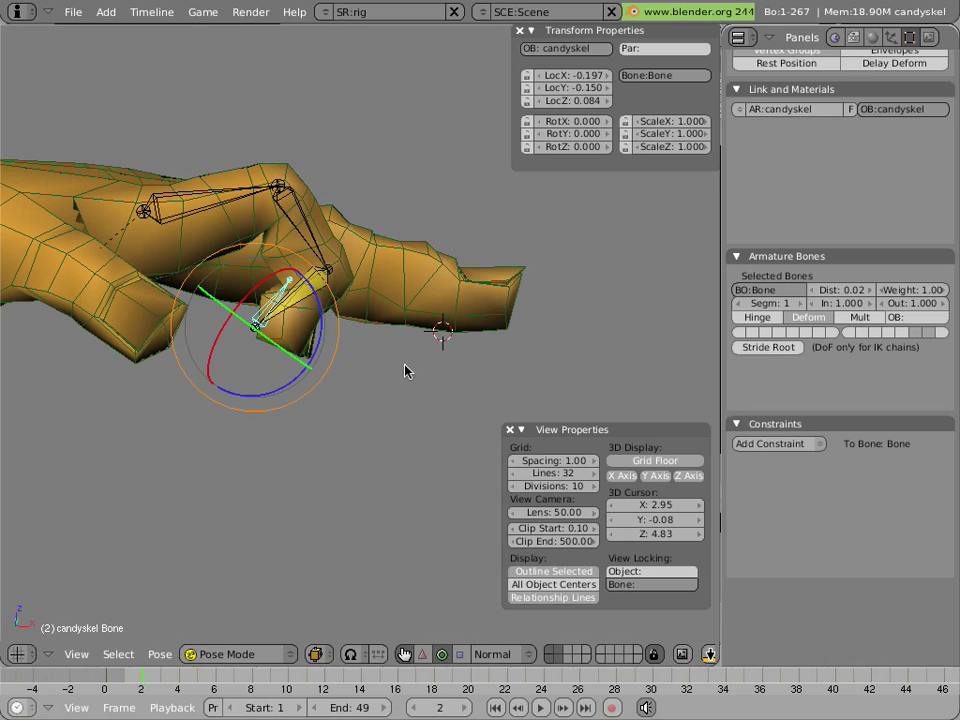
pyautogui.moveTo(444, 296); pyautogui.dragTo(420, 372, button='middle')
pyautogui.press('g')
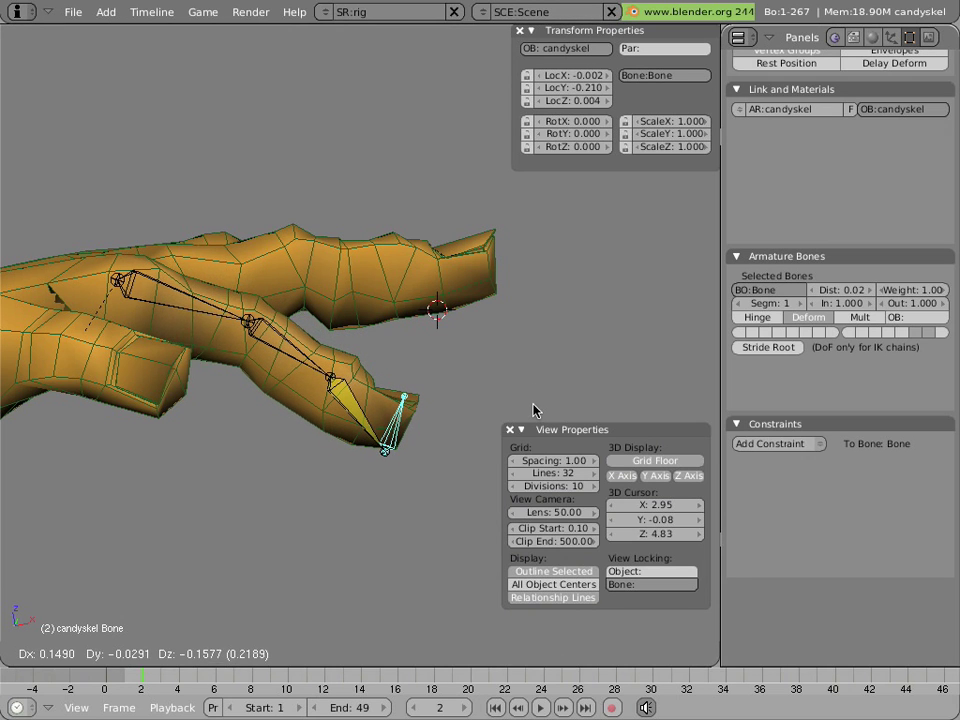
pyautogui.click(538, 394)
pyautogui.moveTo(491, 364); pyautogui.dragTo(349, 281, button='middle')
pyautogui.press('g')
pyautogui.click(424, 411)
pyautogui.moveTo(424, 411); pyautogui.dragTo(236, 246, button='middle')
pyautogui.press('g')
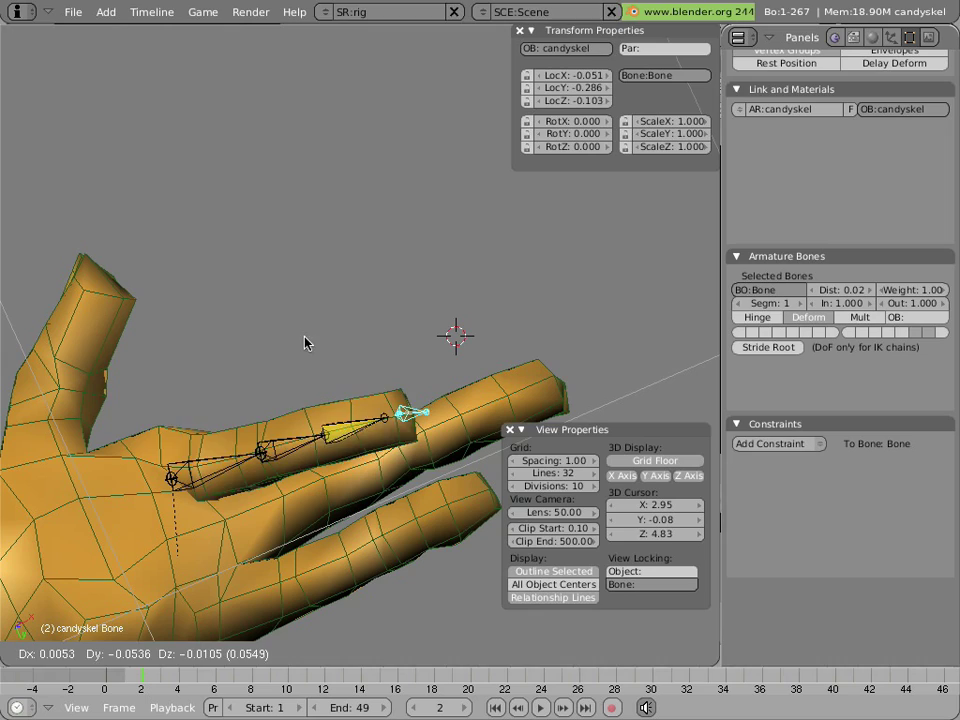
pyautogui.click(285, 291)
pyautogui.moveTo(213, 343); pyautogui.dragTo(258, 392, button='middle')
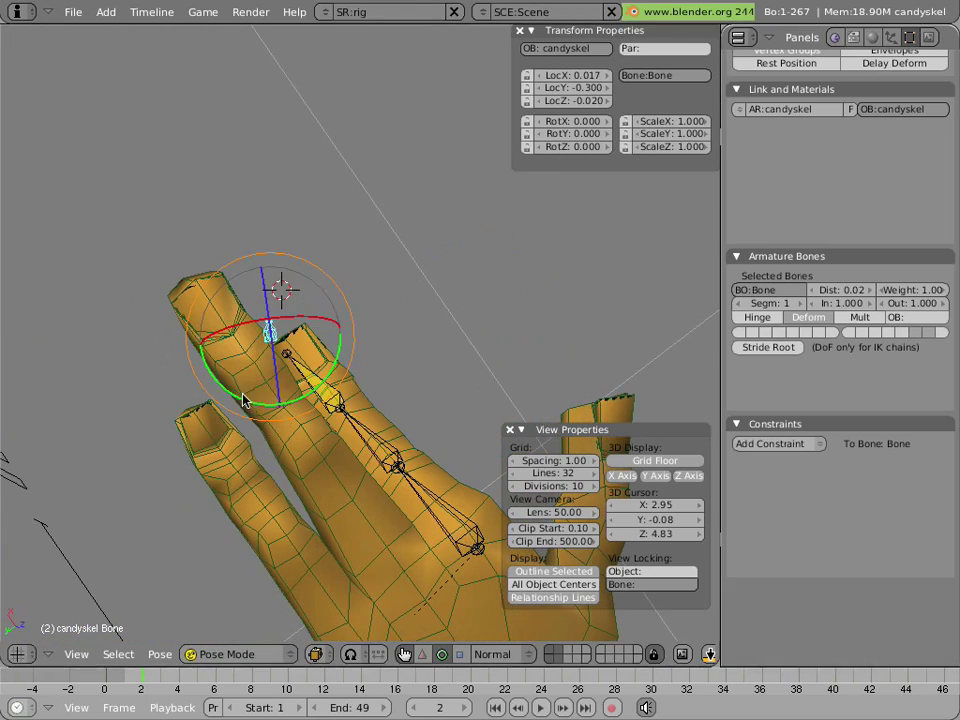
pyautogui.press('g')
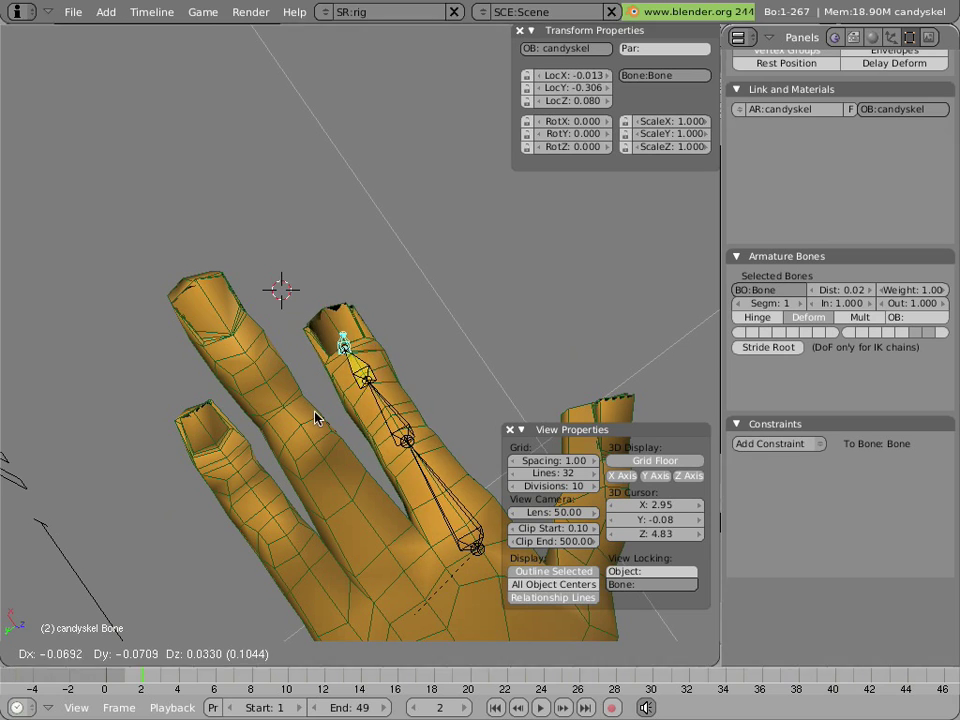
pyautogui.click(351, 478)
pyautogui.moveTo(293, 404); pyautogui.dragTo(223, 296, button='middle')
pyautogui.press('g')
pyautogui.click(450, 395)
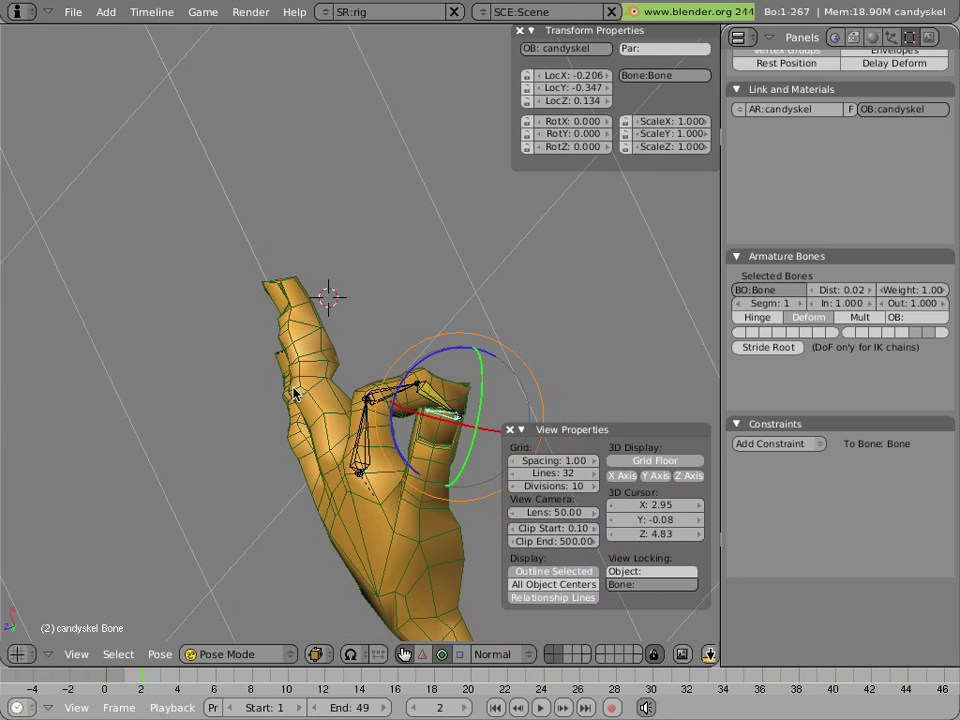
pyautogui.hotkey('alt', 'g')
pyautogui.click(330, 338)
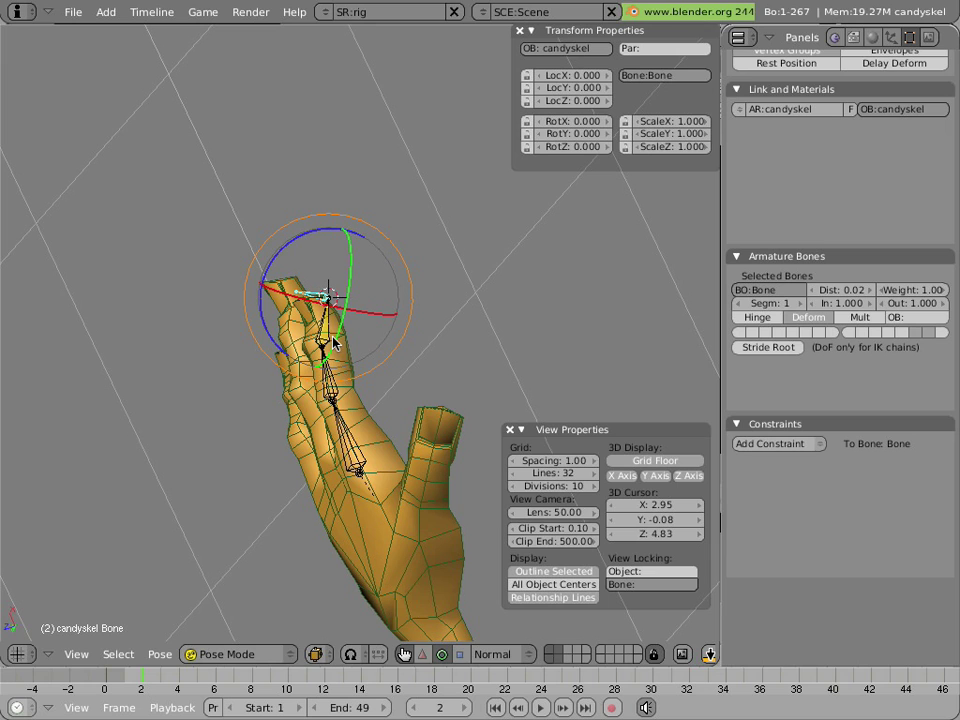
pyautogui.scroll(5, 850, 150)
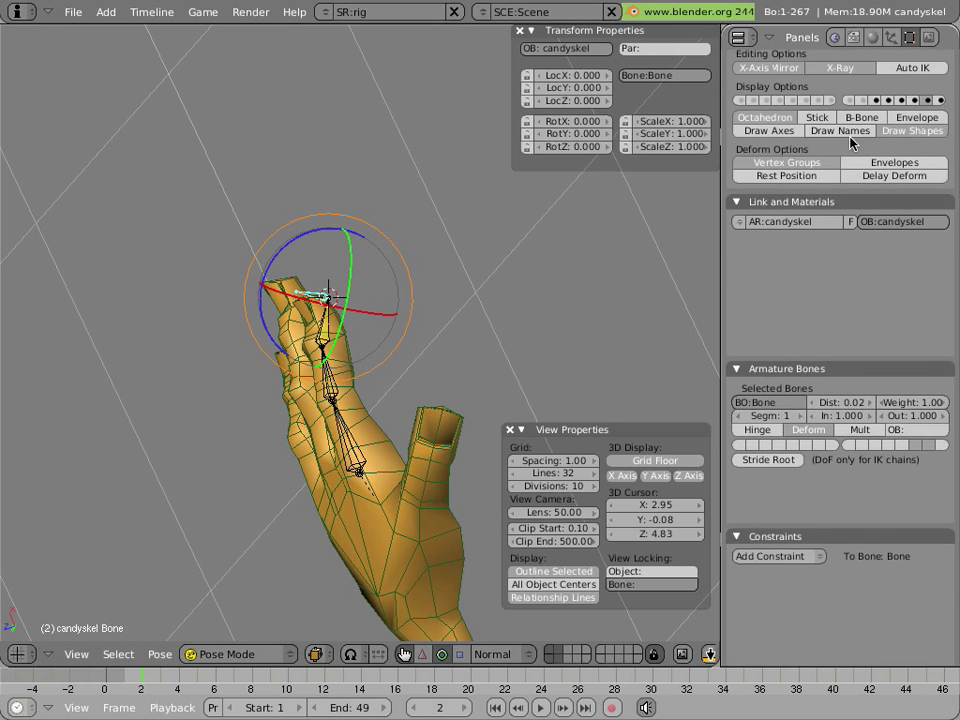
pyautogui.hotkey('alt', 'h')
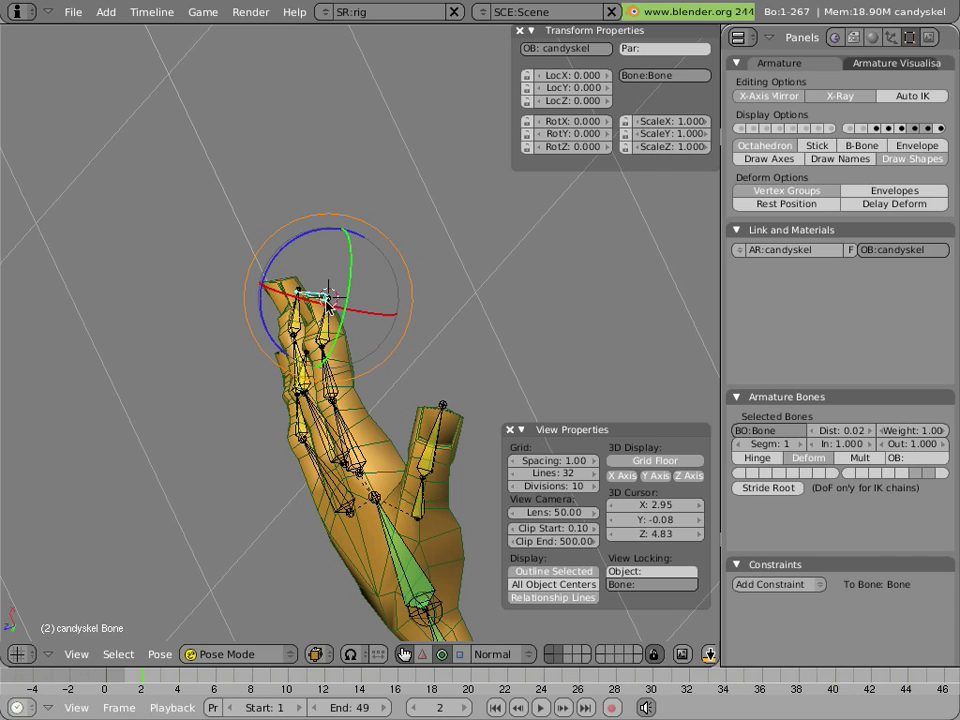
pyautogui.hotkey('alt', 'r')
pyautogui.rightClick(386, 488)
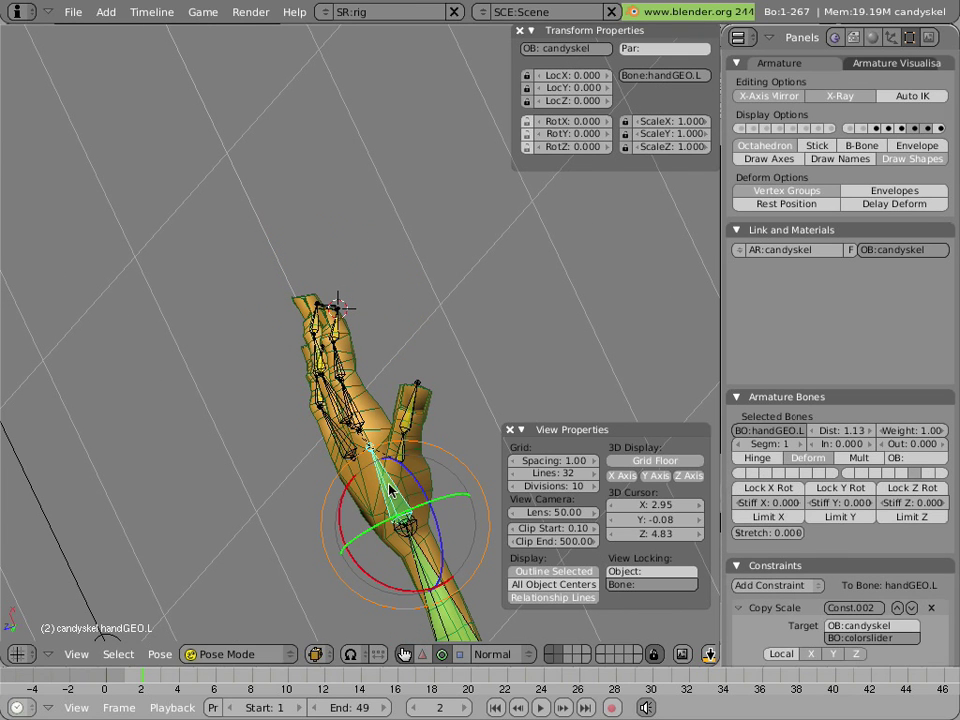
pyautogui.scroll(-2, 815, 555)
pyautogui.scroll(-2, 815, 555)
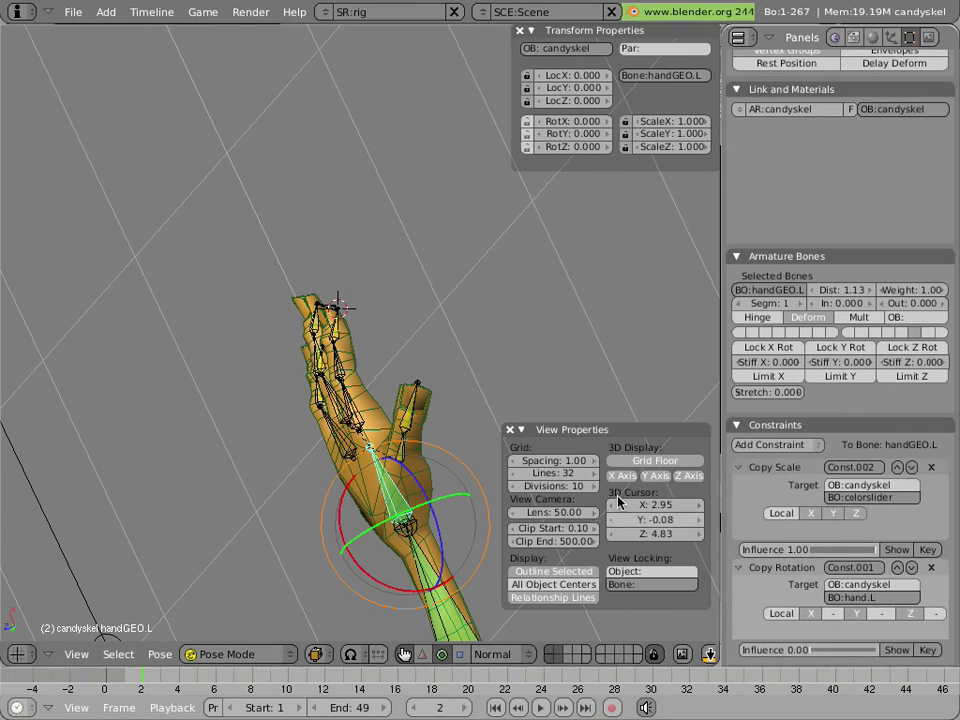
pyautogui.moveTo(355, 488); pyautogui.dragTo(253, 452)
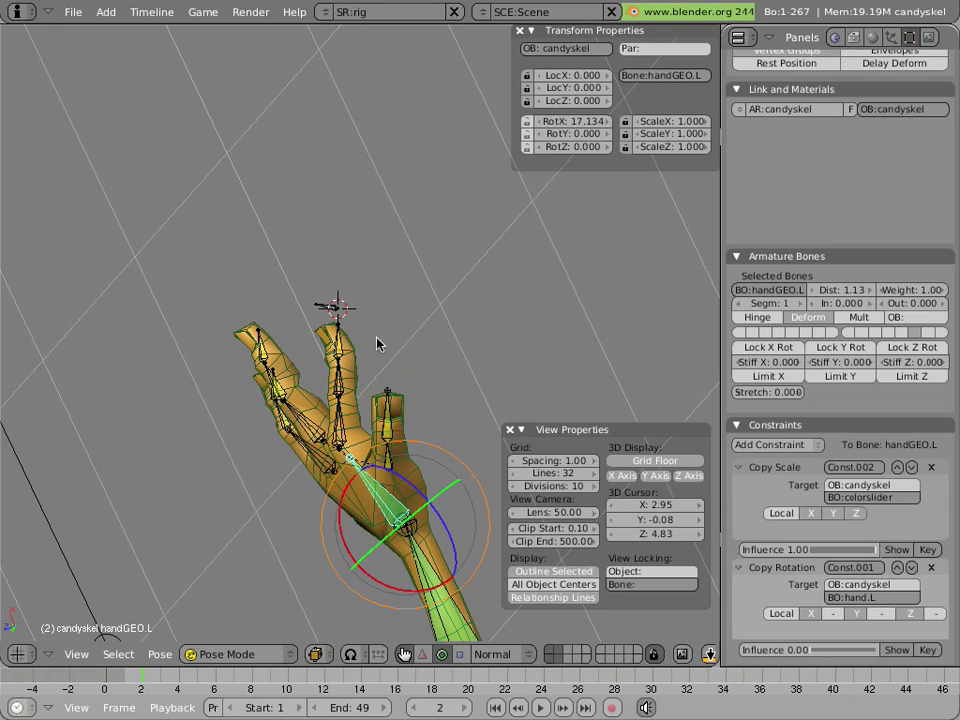
# In Edit Mode, add a new bone and parent it to handGEO.L with Keep Offset.
pyautogui.press('Tab')
pyautogui.scroll(4, 366, 338)
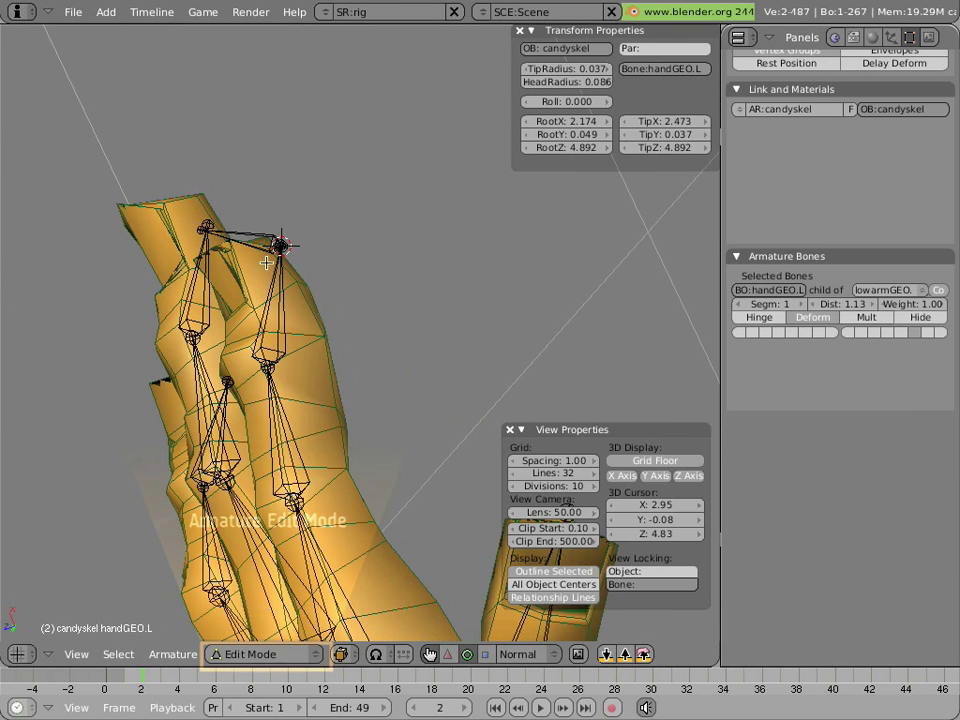
pyautogui.hotkey('shift', 'a')
pyautogui.scroll(-4, 298, 366)
pyautogui.moveTo(298, 366); pyautogui.dragTo(392, 476, button='middle')
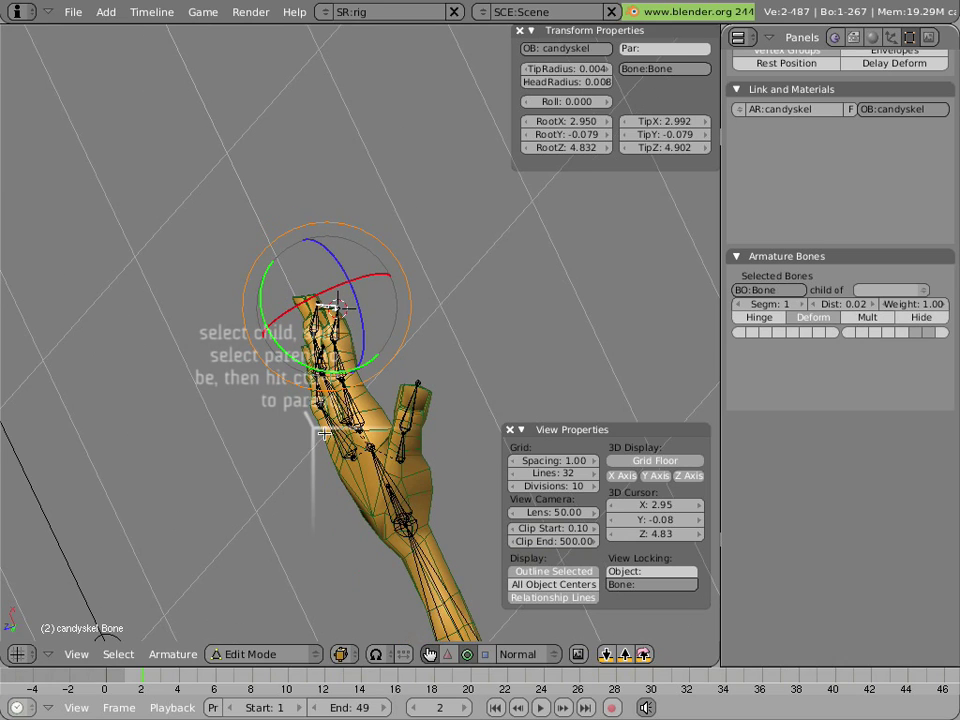
pyautogui.keyDown('shift'); pyautogui.rightClick(390, 475); pyautogui.keyUp('shift')
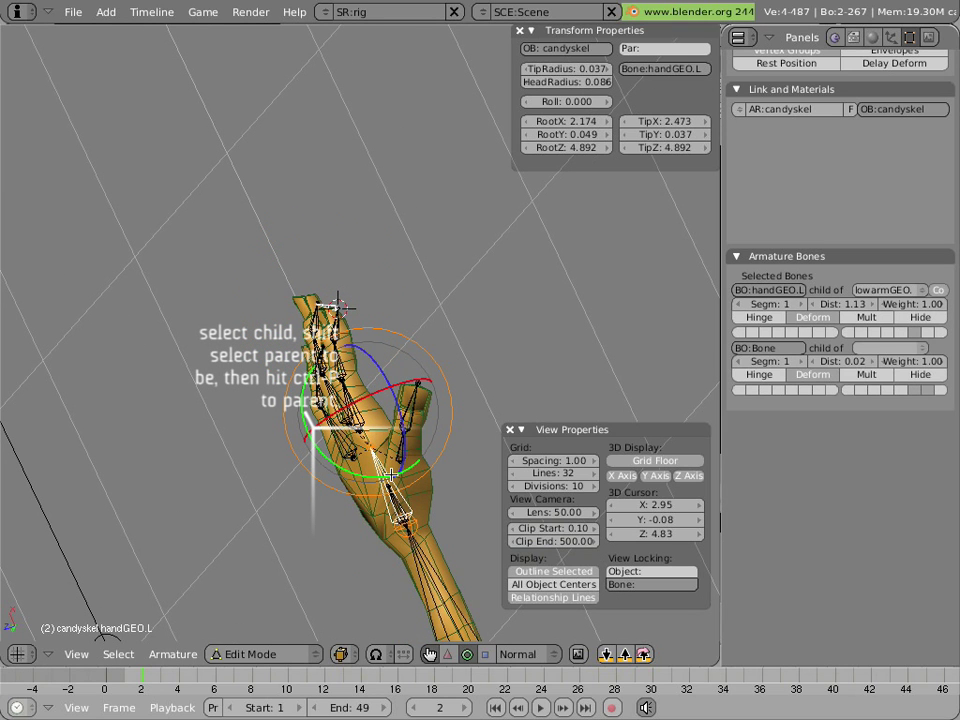
pyautogui.hotkey('ctrl', 'p')
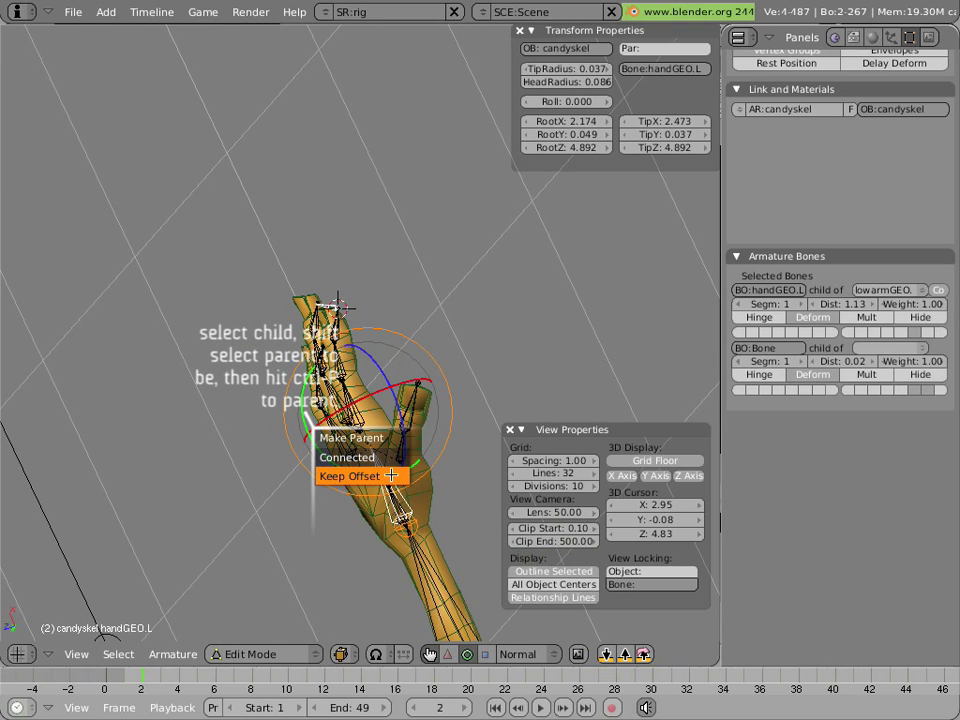
pyautogui.click(391, 475)
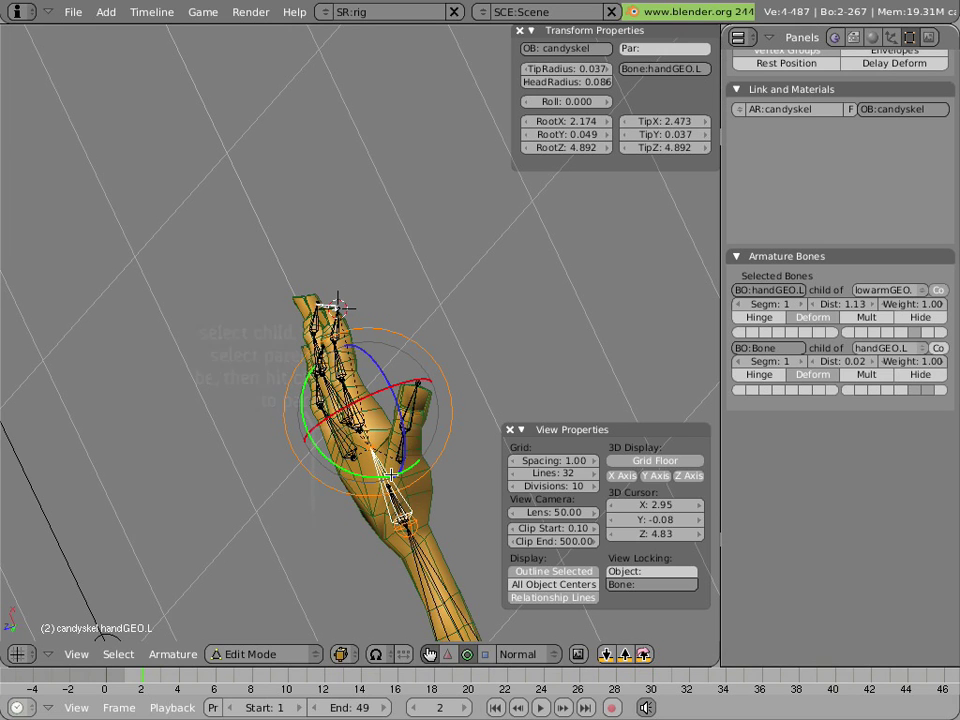
# Back in Pose Mode, select the hand bone and clear its rotation to zero with Alt+R.
pyautogui.hotkey('ctrl', 'Tab')
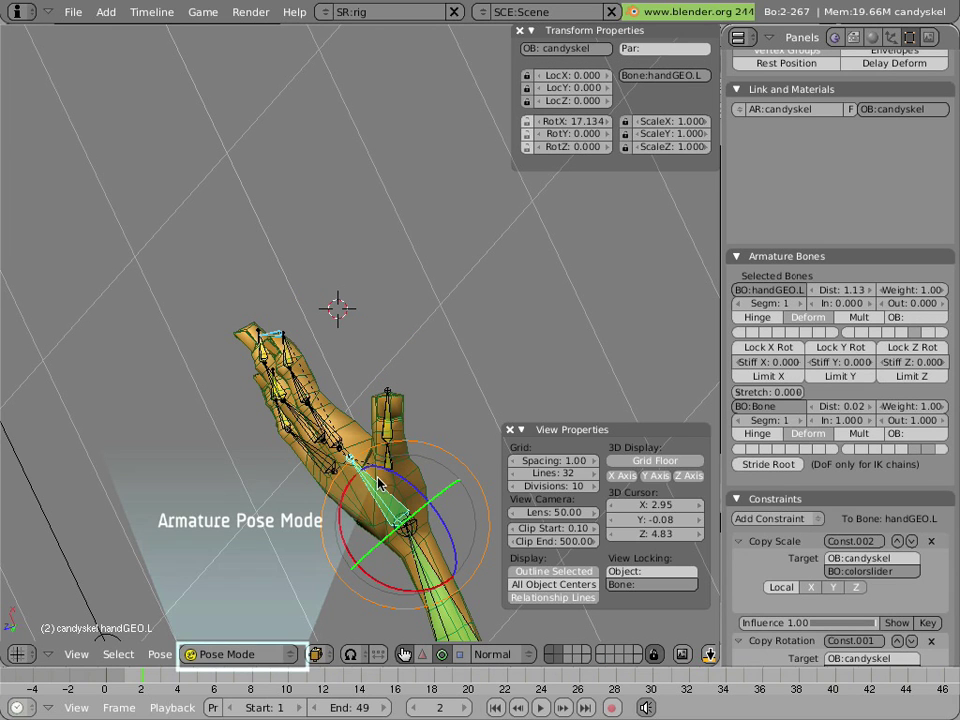
pyautogui.rightClick(376, 485)
pyautogui.press('r')
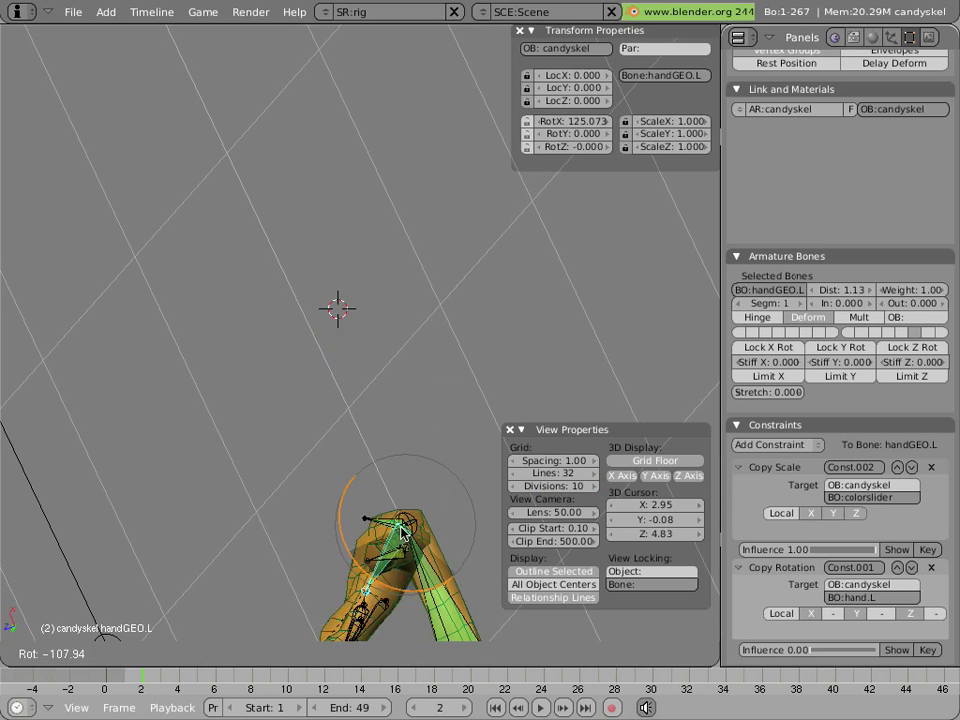
pyautogui.press('Escape')
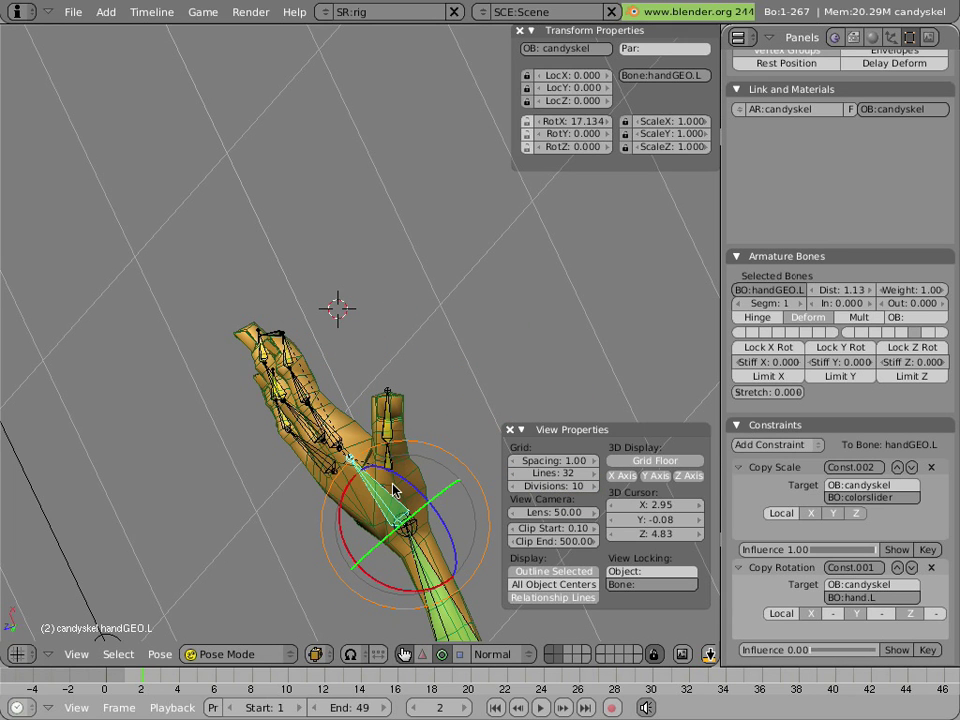
pyautogui.hotkey('alt', 'r')
pyautogui.click(395, 487)
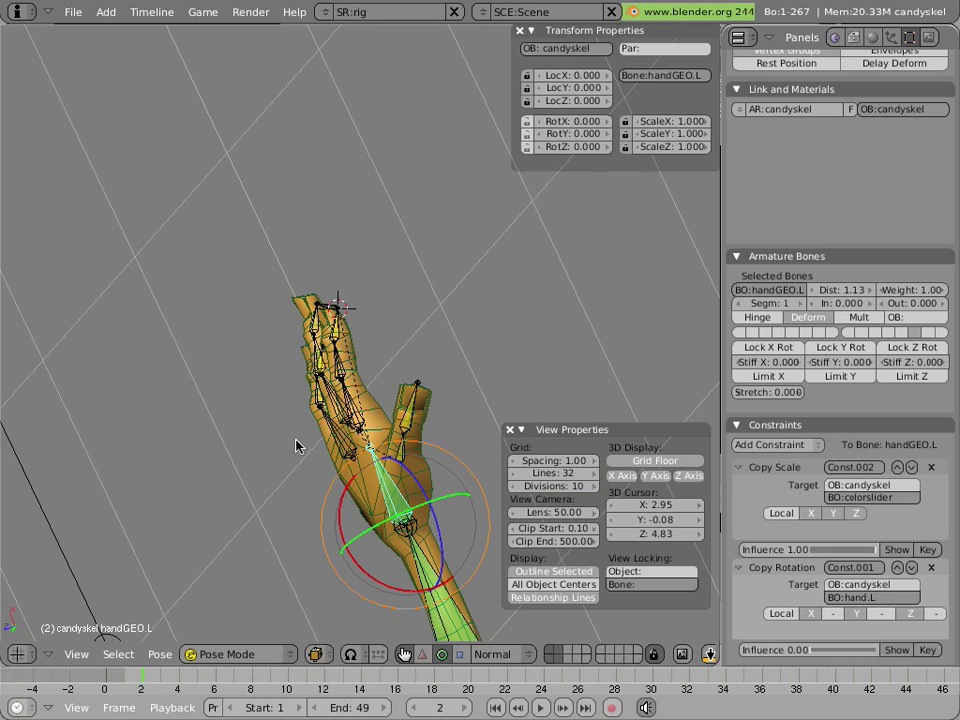
pyautogui.moveTo(298, 446); pyautogui.dragTo(355, 413, button='middle')
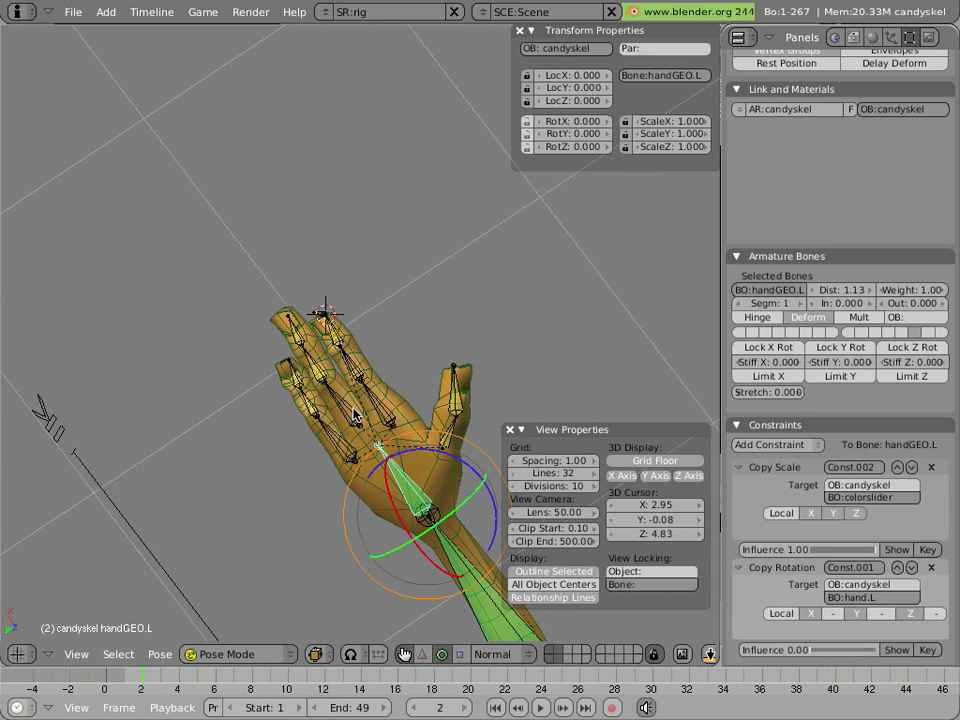
pyautogui.moveTo(285, 418); pyautogui.dragTo(283, 470, button='middle')
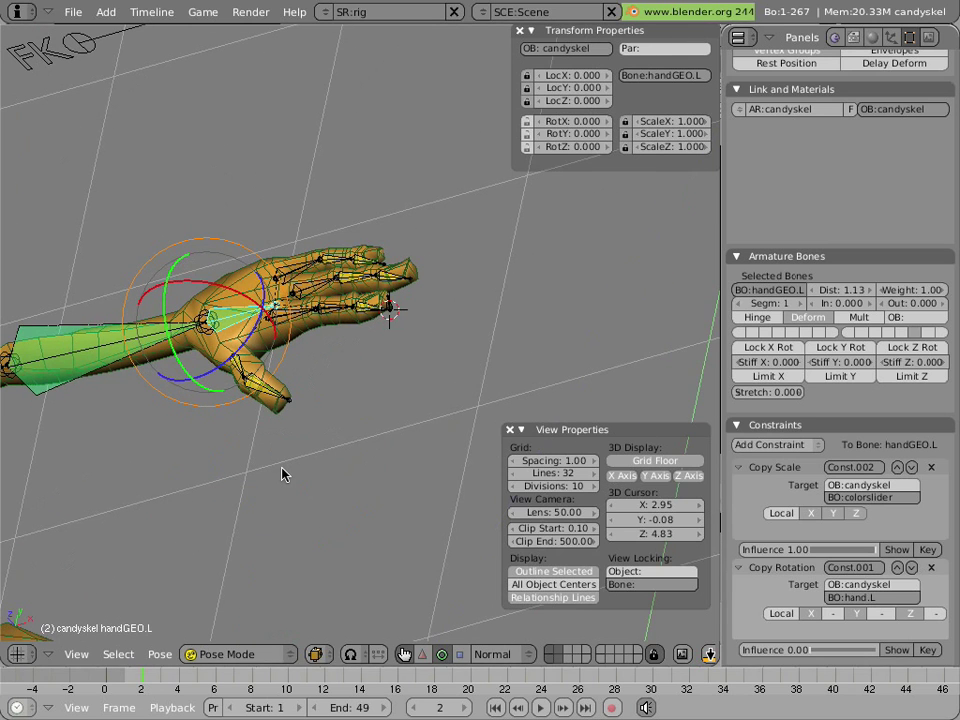
pyautogui.scroll(5, 281, 474)
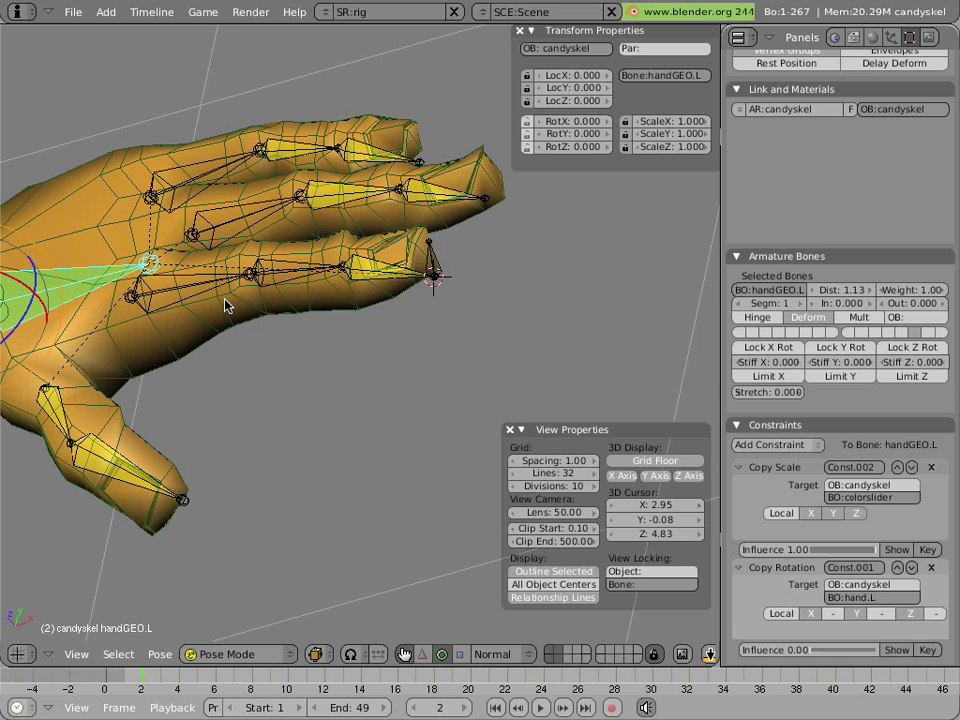
# In Edit Mode front view, snap the 3D cursor to the pointer finger's base joint.
pyautogui.rightClick(196, 305)
pyautogui.press('Tab')
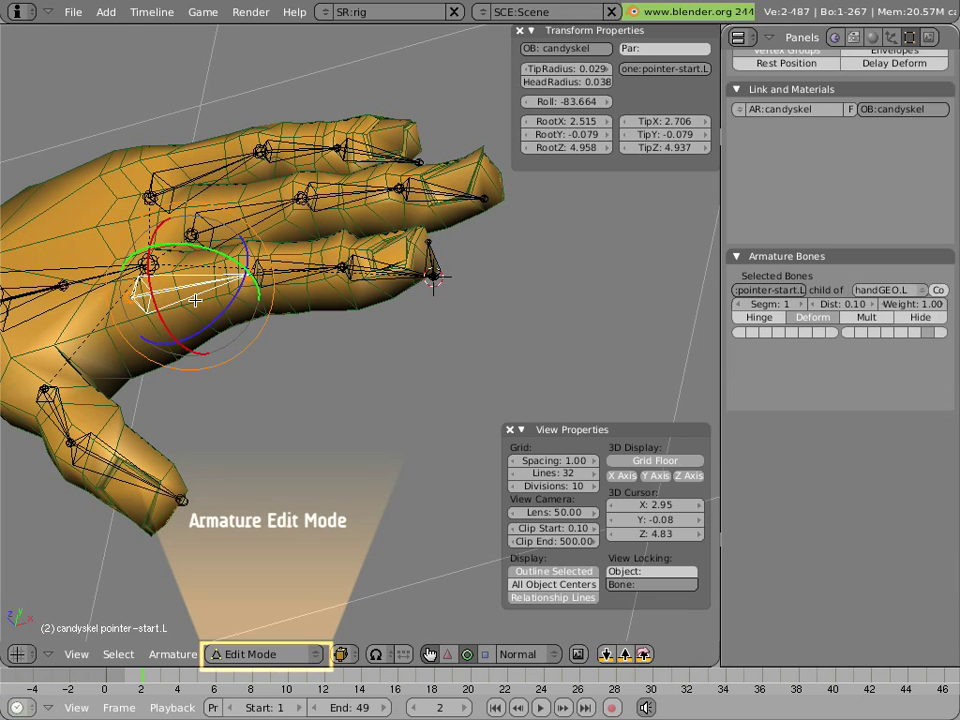
pyautogui.press('KP_1')
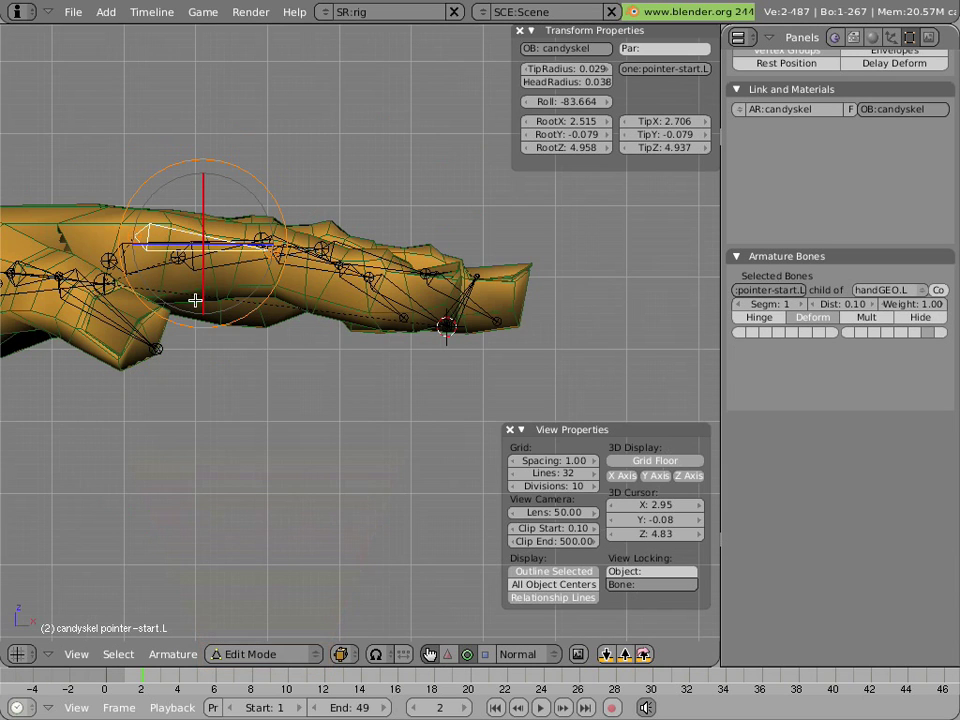
pyautogui.scroll(2, 33, 68)
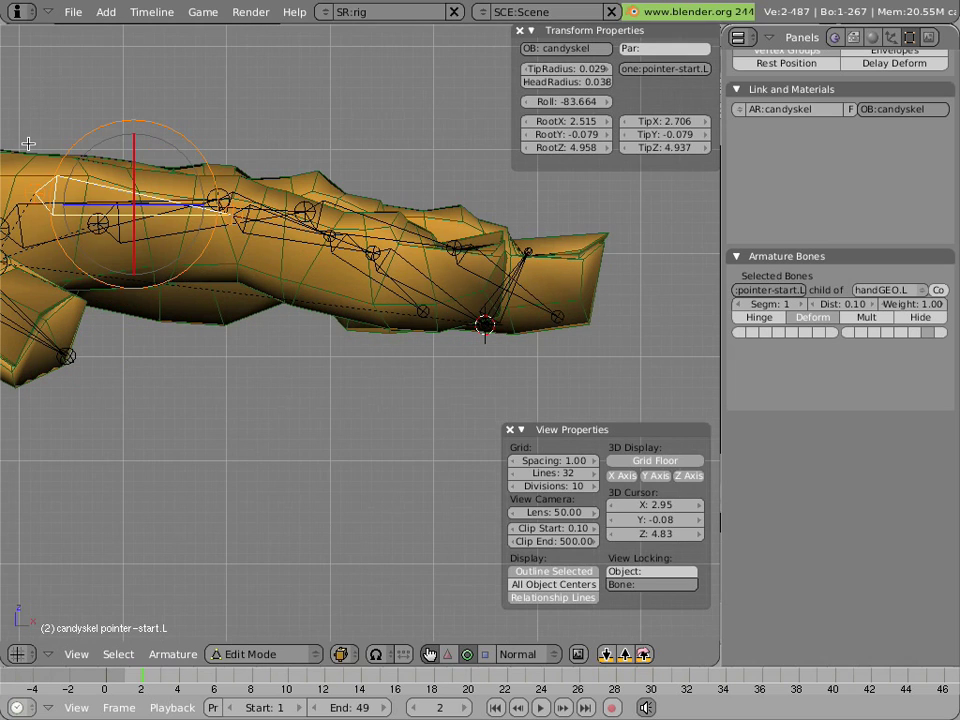
pyautogui.rightClick(31, 192)
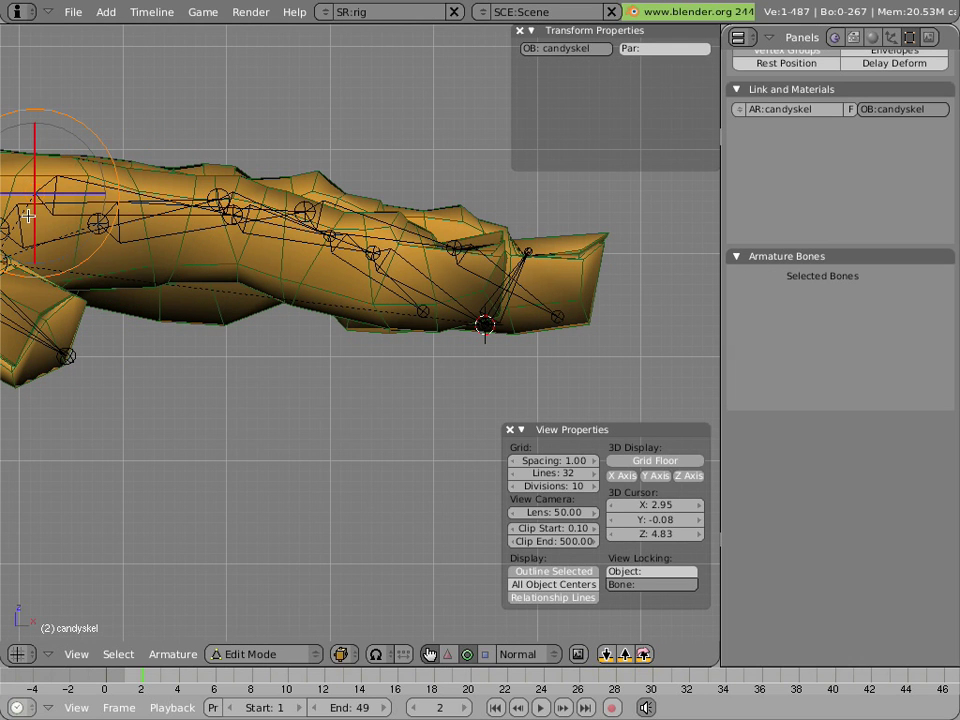
pyautogui.moveTo(30, 216); pyautogui.dragTo(176, 260, button='middle')
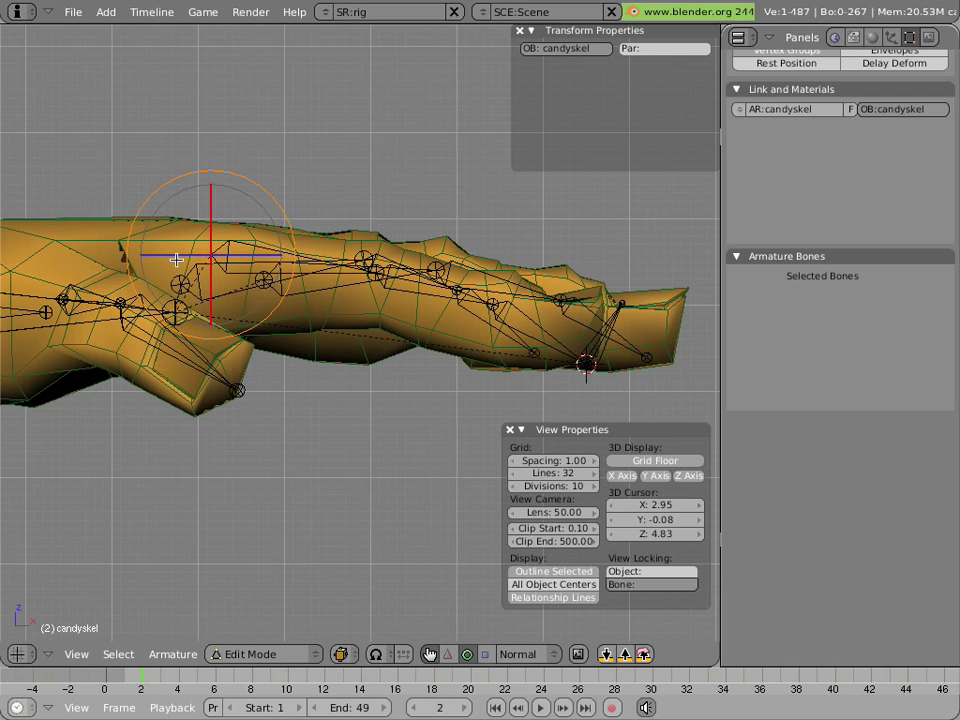
pyautogui.hotkey('shift', 's')
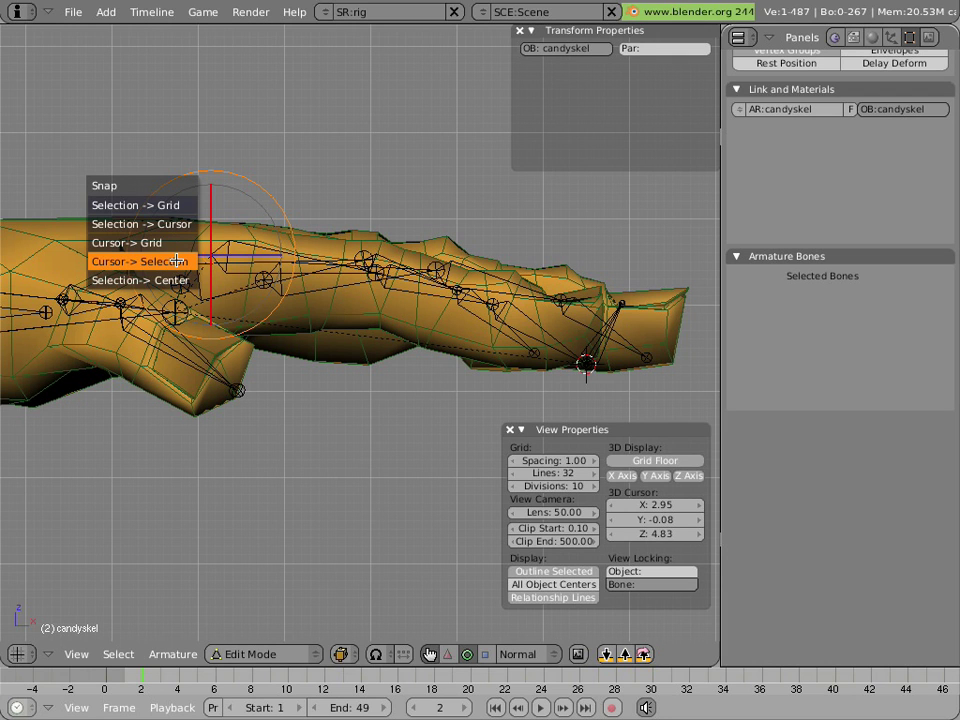
pyautogui.click(176, 261)
# Add a new upward-pointing bone at the cursor, at X 2.52, Z 4.96.
pyautogui.scroll(-3, 176, 261)
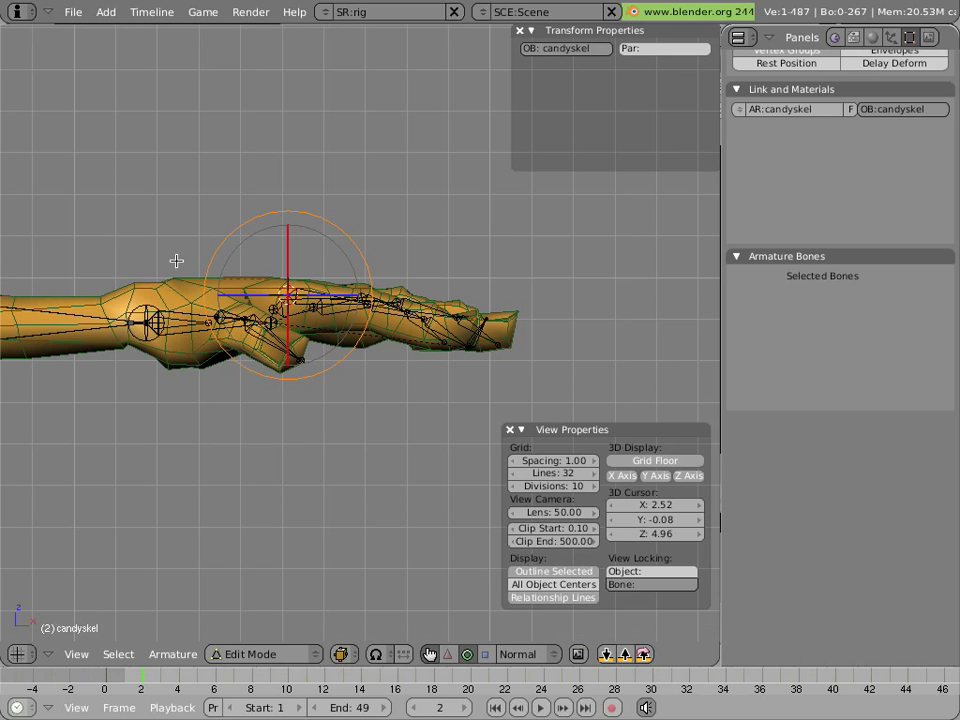
pyautogui.press('space')
pyautogui.click(270, 260)
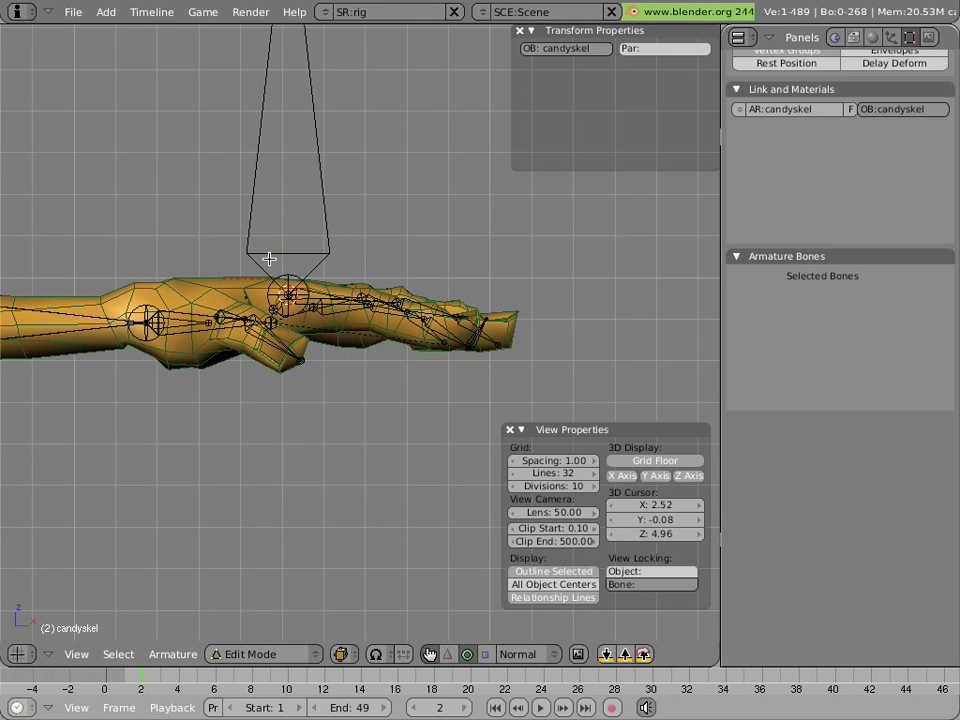
# Show only one bone layer to hide most finger bones, in front view.
pyautogui.scroll(-2, 335, 210)
pyautogui.scroll(-2, 335, 210)
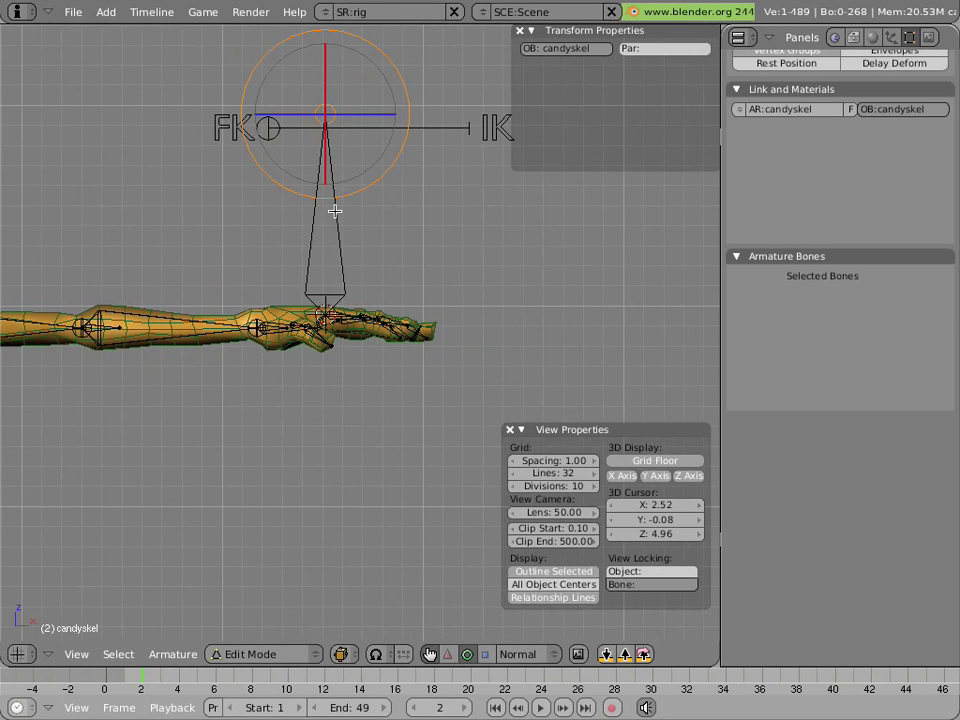
pyautogui.scroll(6, 347, 248)
pyautogui.moveTo(351, 254); pyautogui.dragTo(360, 328, button='middle')
pyautogui.scroll(2, 885, 97)
pyautogui.scroll(3, 885, 97)
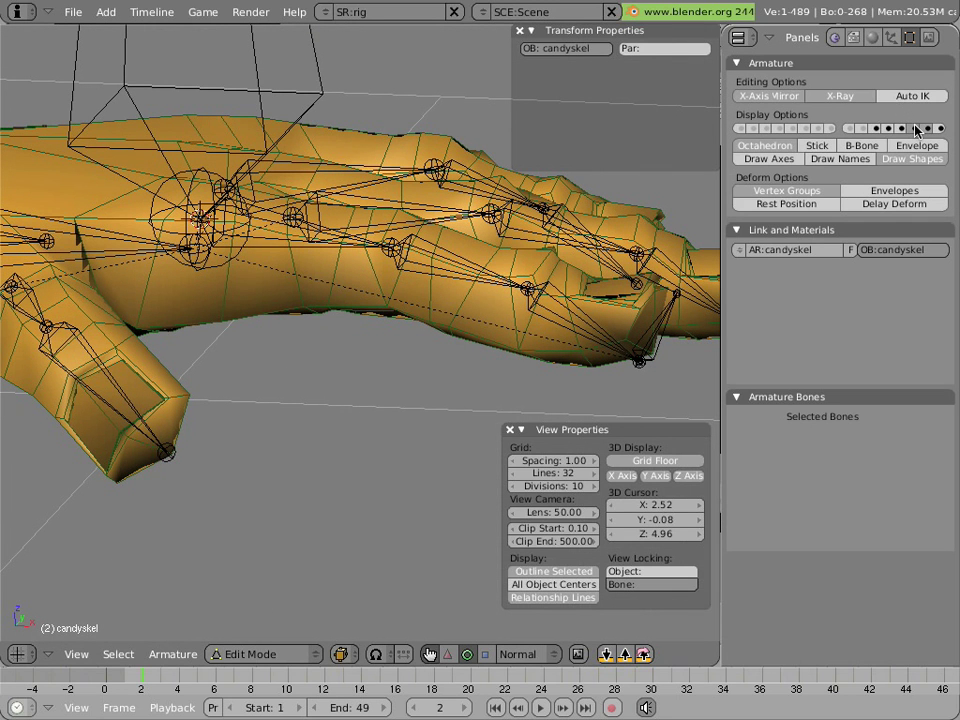
pyautogui.click(914, 129)
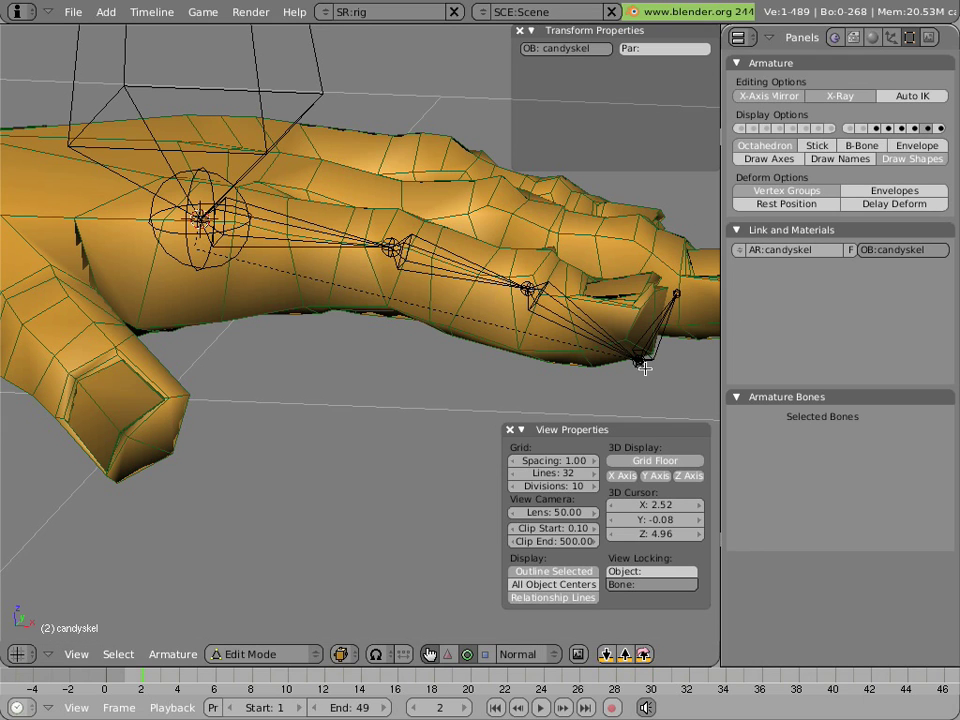
pyautogui.press('KP_1')
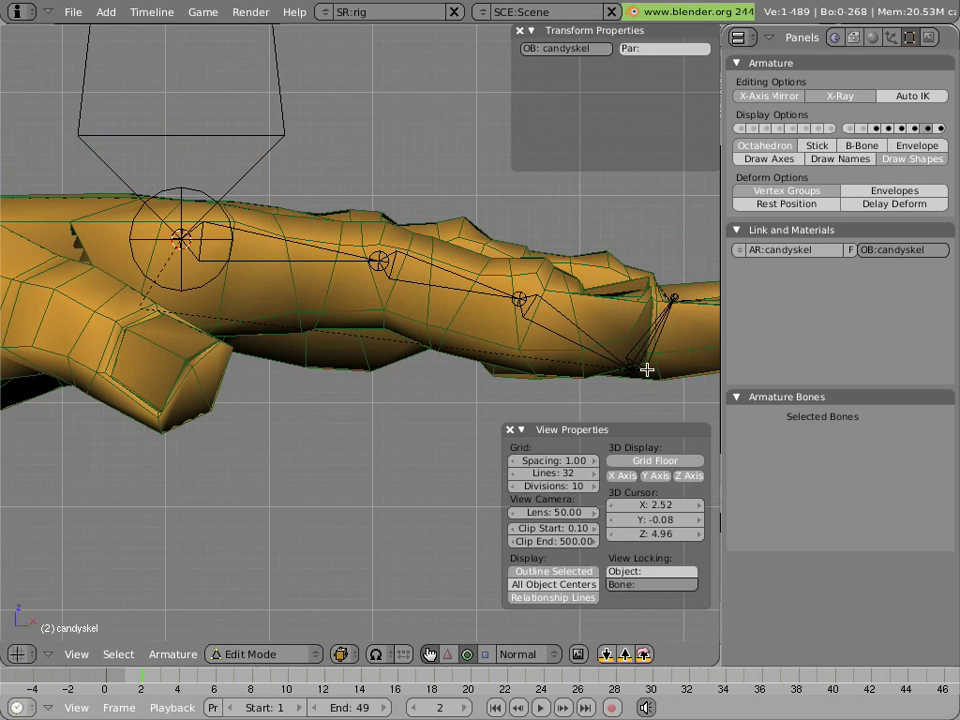
# Snap the upright bone's tip onto the pointer fingertip joint at X 2.950, Z 4.832.
pyautogui.rightClick(630, 369)
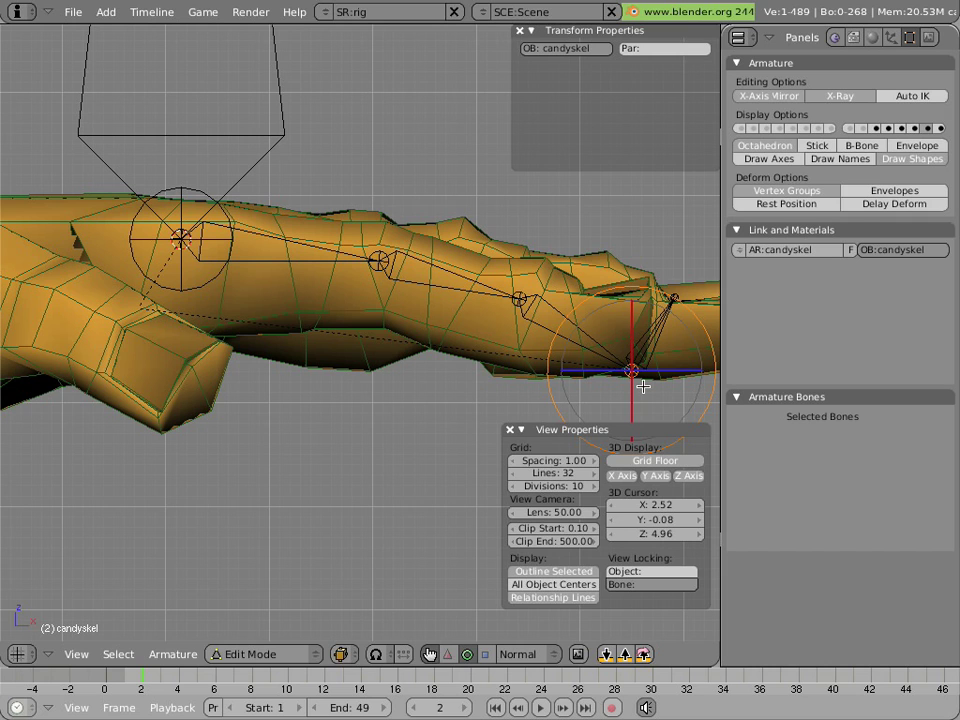
pyautogui.hotkey('shift', 's')
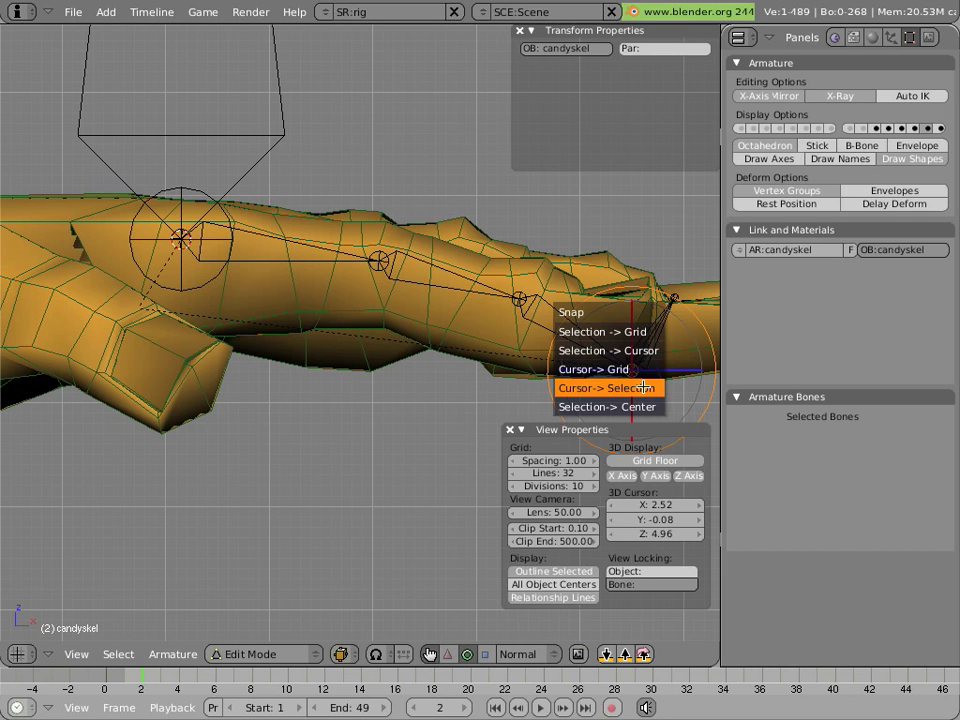
pyautogui.click(643, 388)
pyautogui.scroll(-5, 604, 312)
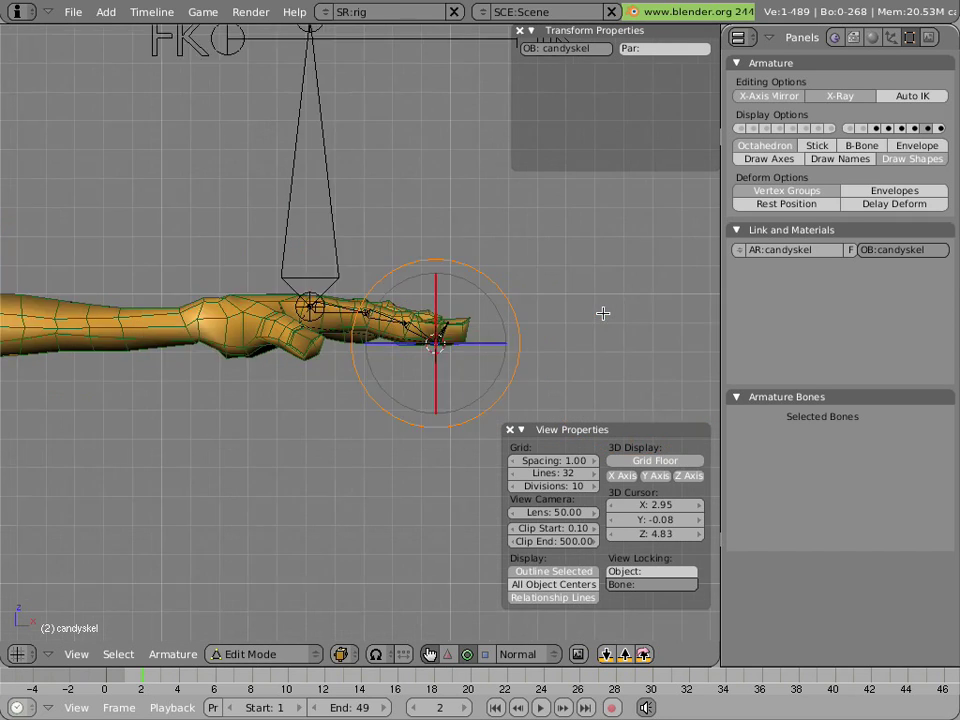
pyautogui.rightClick(349, 135)
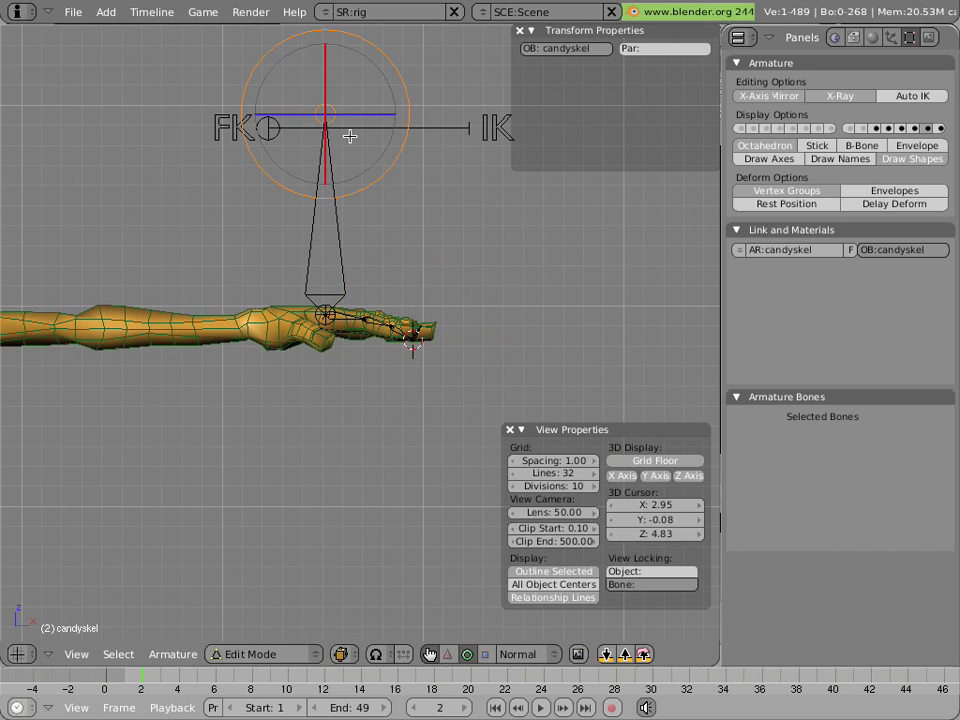
pyautogui.hotkey('shift', 's')
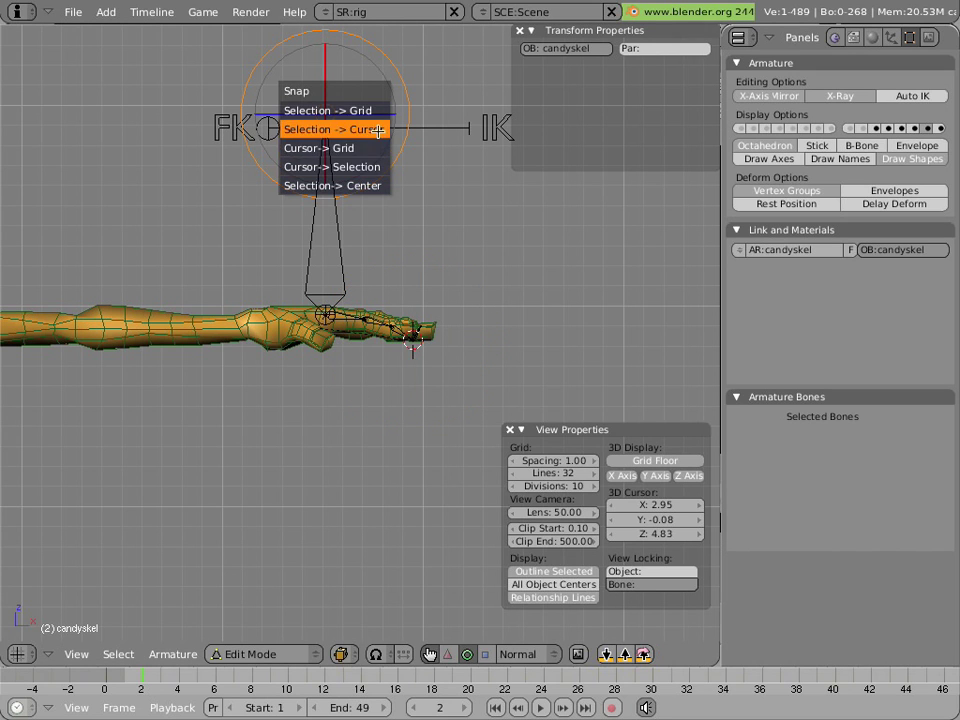
pyautogui.click(376, 130)
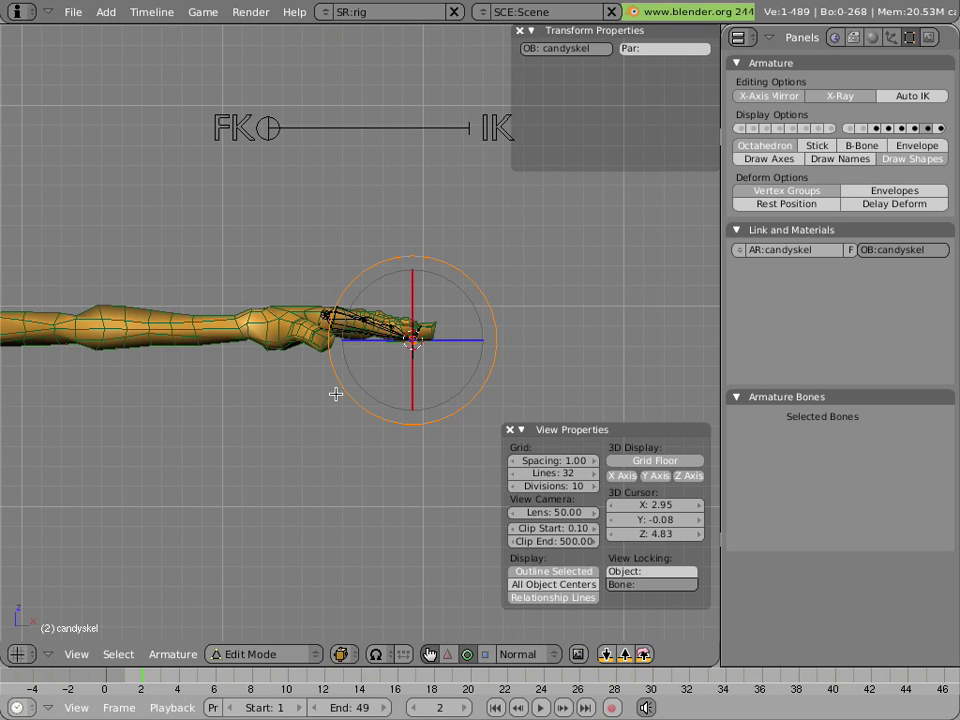
# Select the long Bone.001 now running along the pointer finger.
pyautogui.scroll(1, 336, 394)
pyautogui.scroll(6, 336, 394)
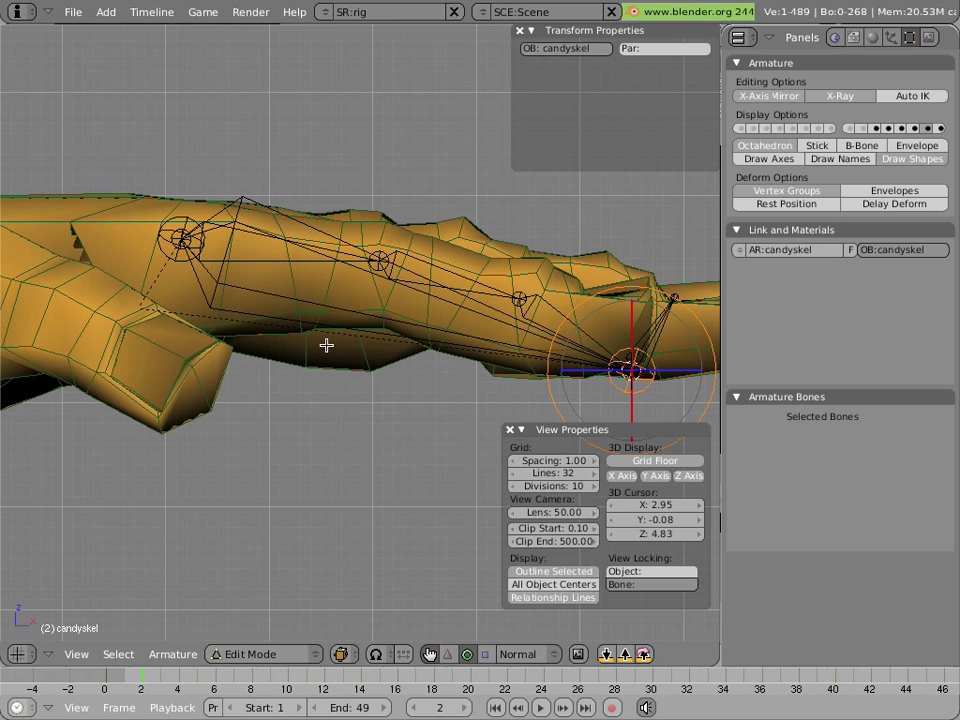
pyautogui.rightClick(298, 303)
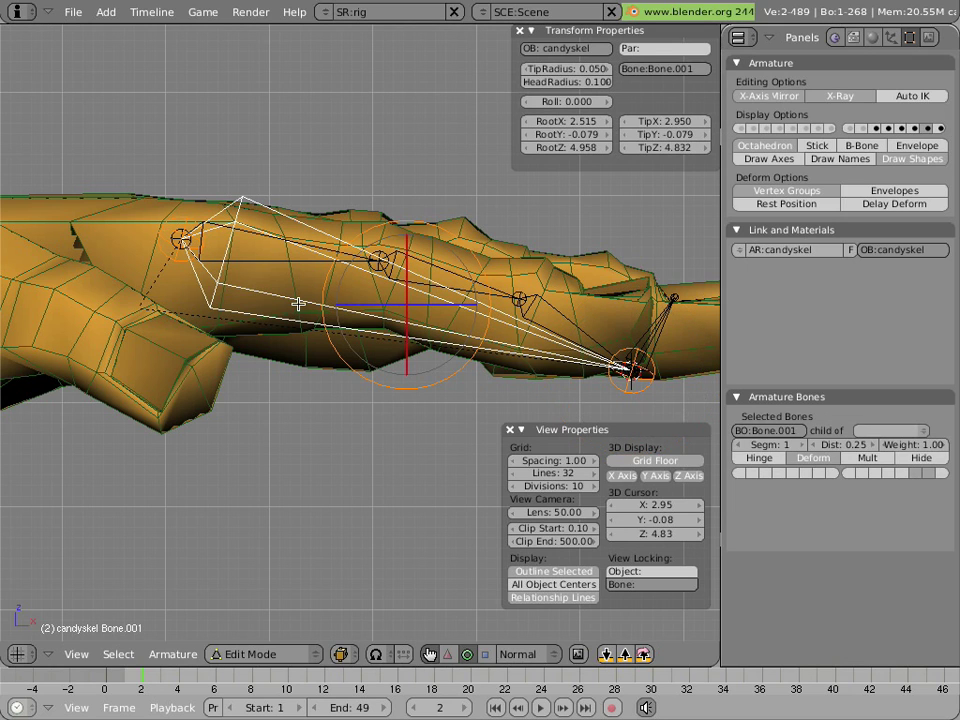
# Rename Bone.001 to 'pointer' and recalculate its roll.
pyautogui.click(747, 430)
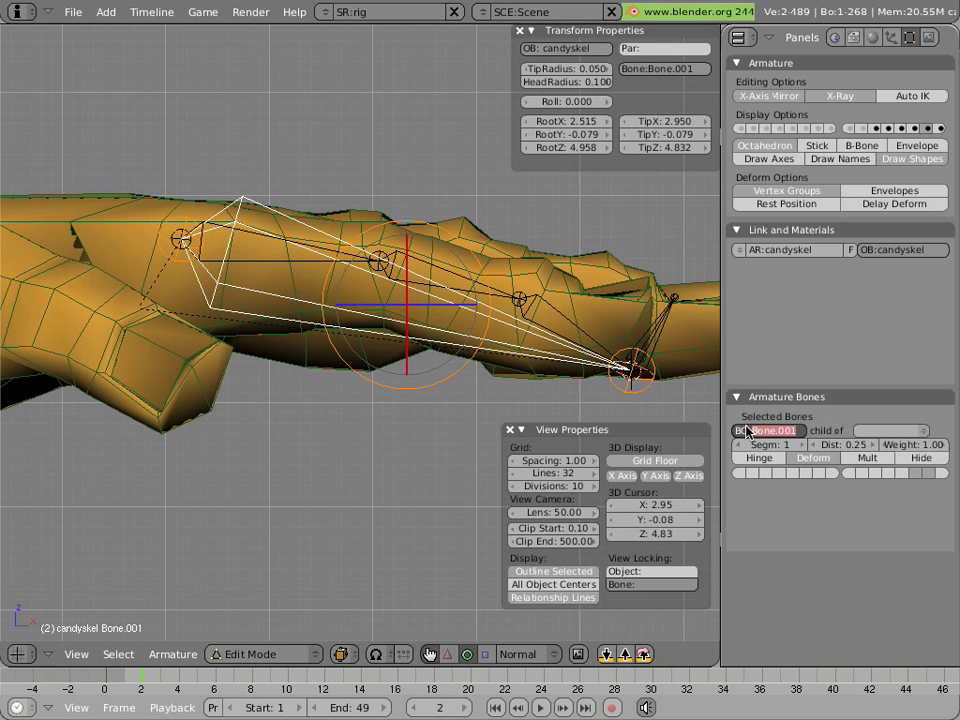
pyautogui.write('ol')
pyautogui.press('Return')
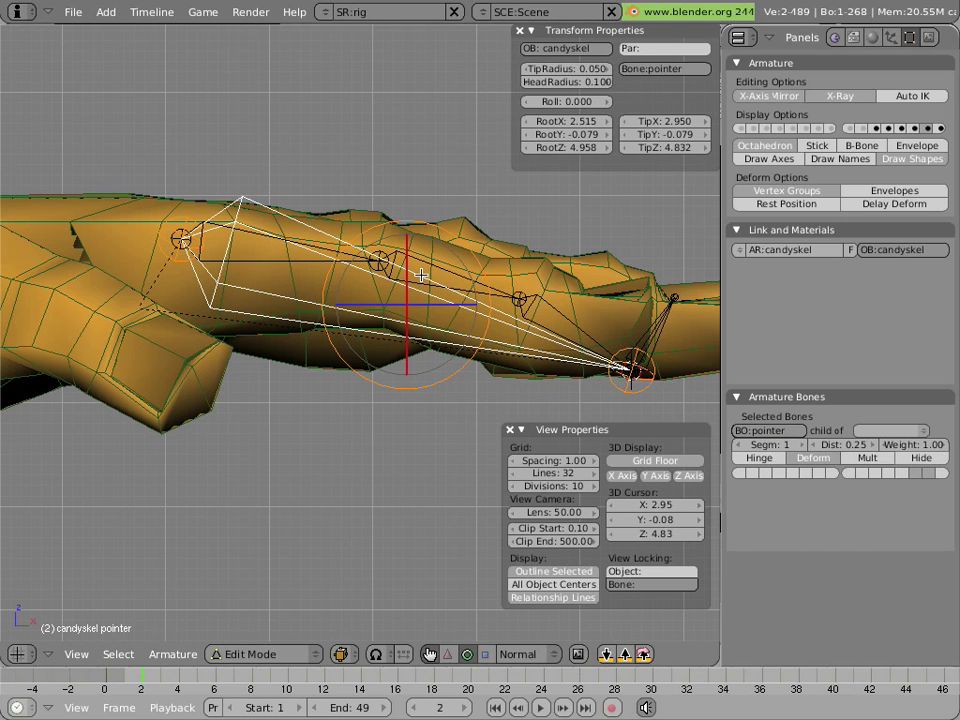
pyautogui.hotkey('ctrl', 'n')
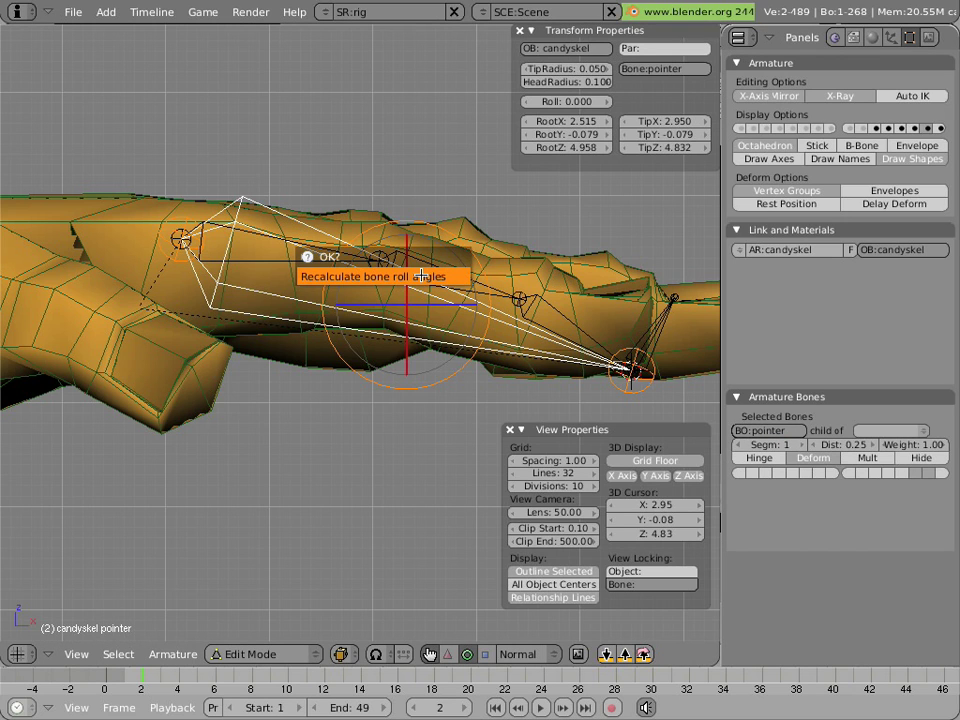
pyautogui.click(421, 275)
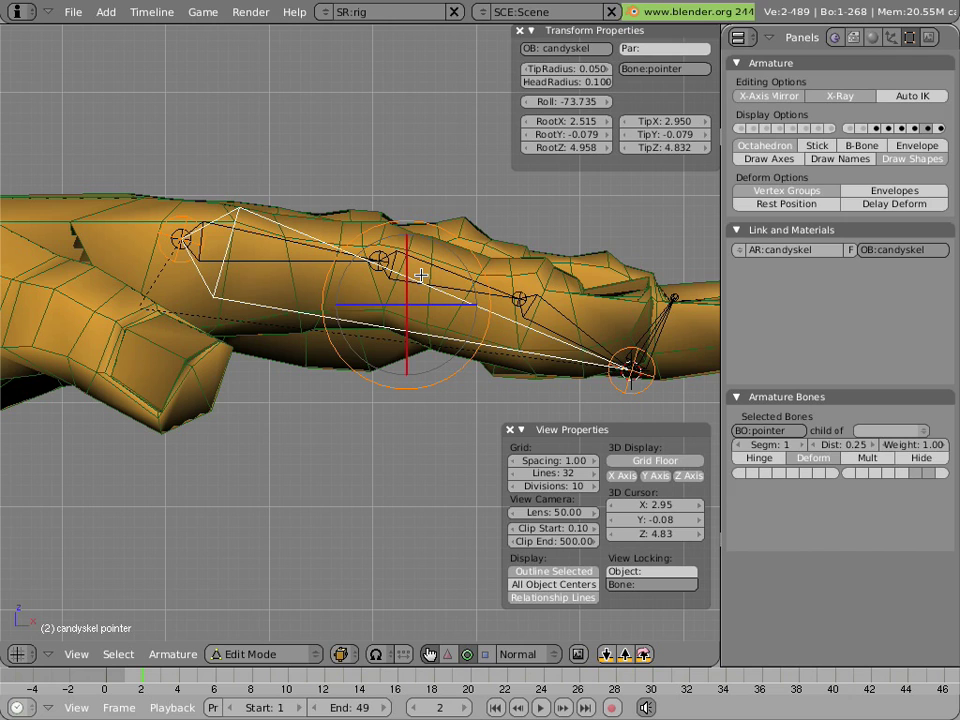
# Parent the fingertip bone Bone to pointer as Connected, then enter Pose Mode.
pyautogui.rightClick(646, 336)
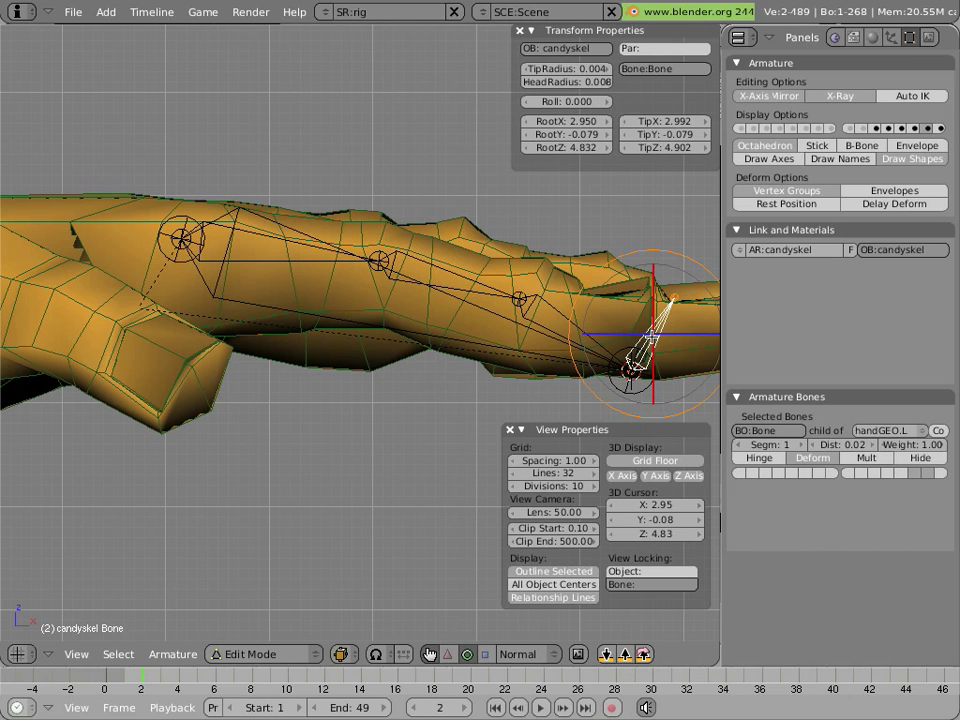
pyautogui.keyDown('shift'); pyautogui.rightClick(481, 342); pyautogui.keyUp('shift')
pyautogui.hotkey('ctrl', 'p')
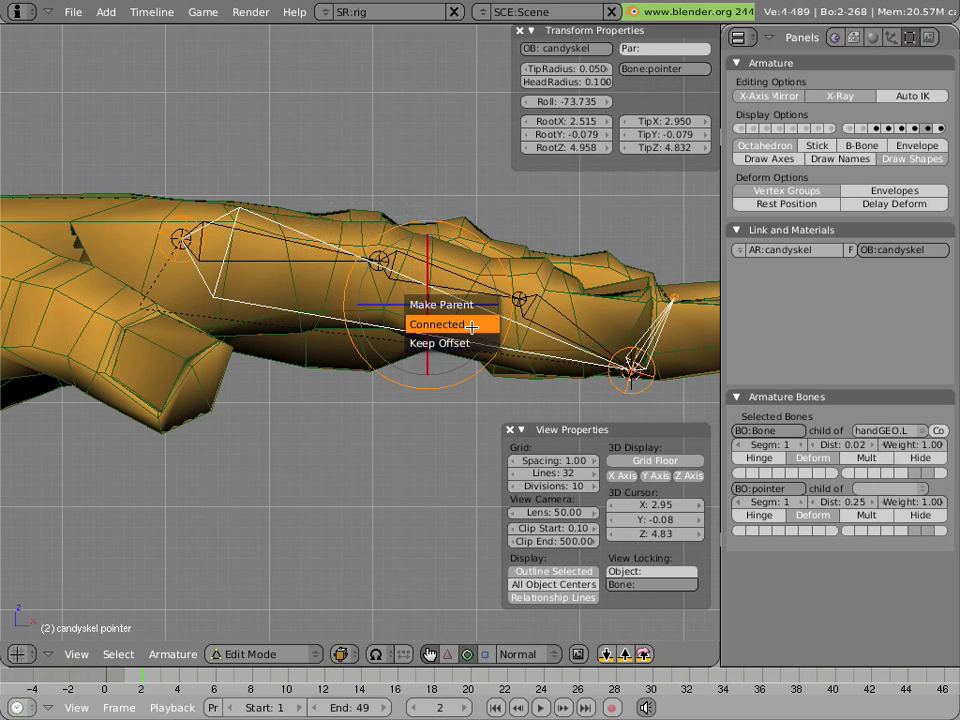
pyautogui.click(471, 326)
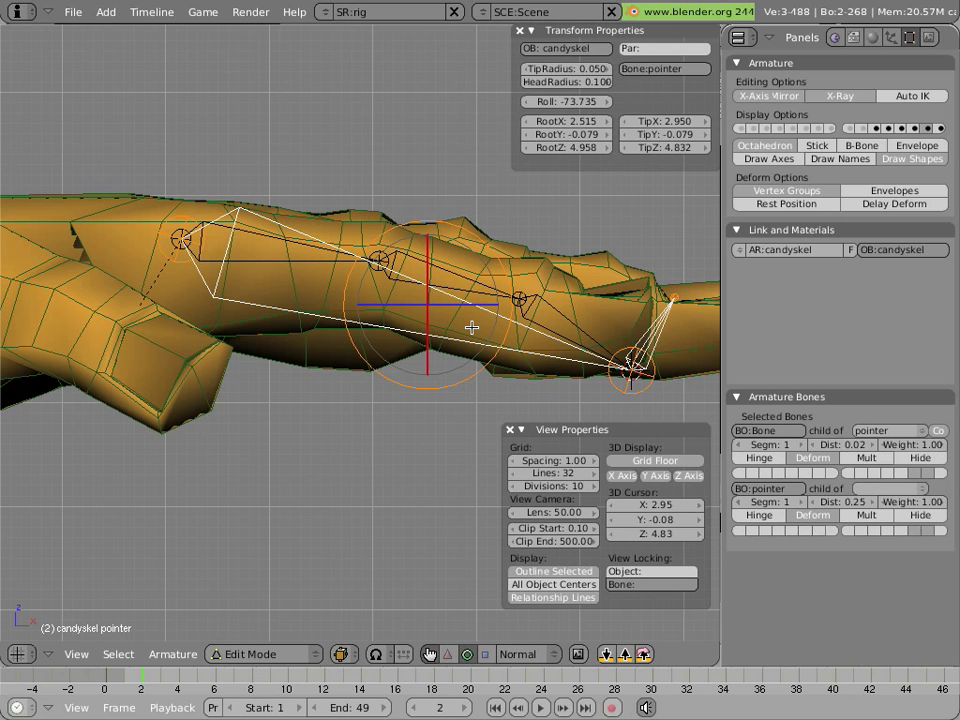
pyautogui.hotkey('ctrl', 'Tab')
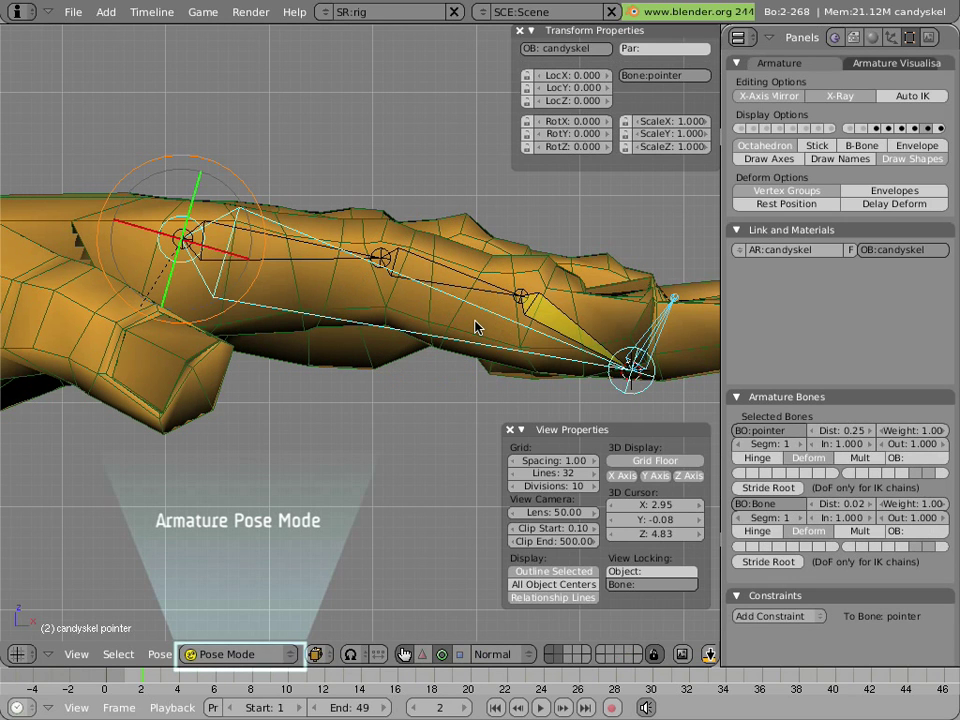
# Test-pose the pointer bone by bending the finger down and shrinking it.
pyautogui.rightClick(477, 327)
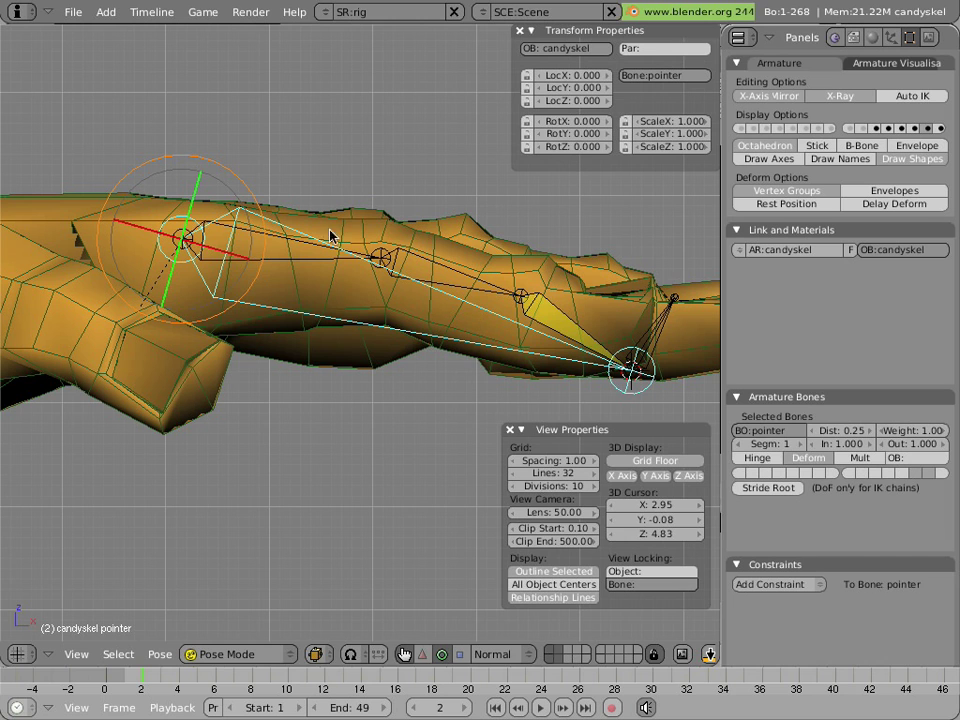
pyautogui.press('r')
pyautogui.click(348, 418)
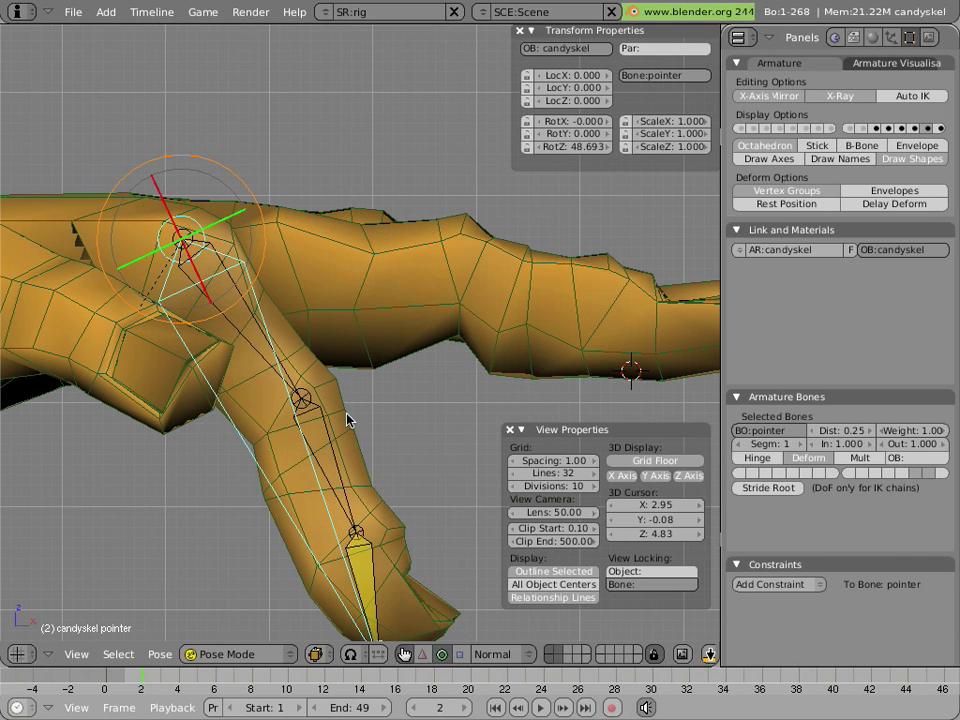
pyautogui.press('s')
pyautogui.click(294, 285)
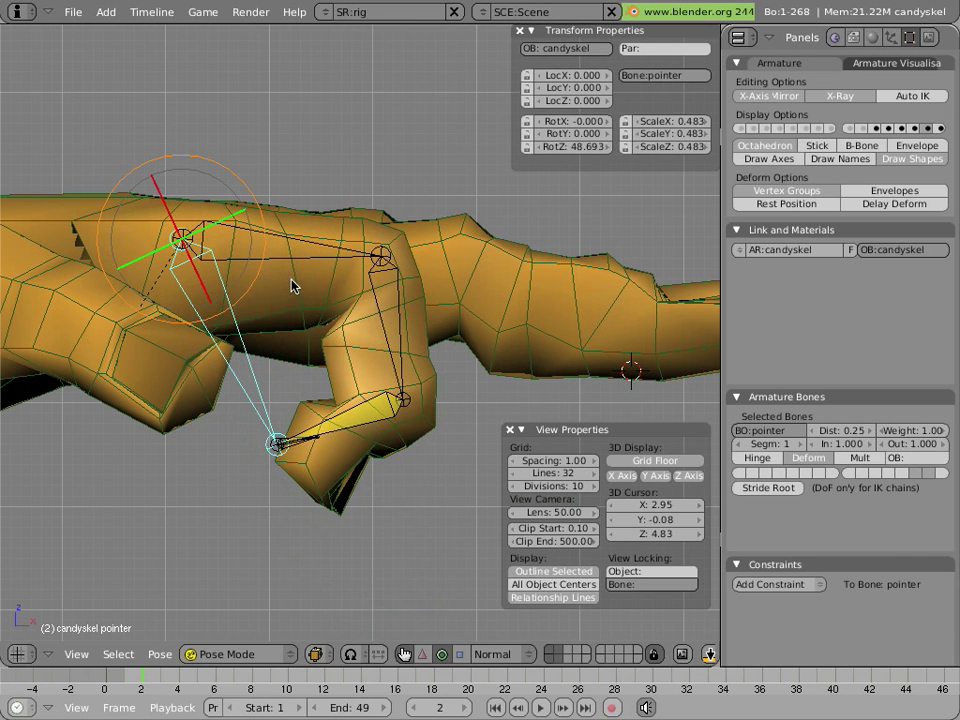
pyautogui.moveTo(370, 268); pyautogui.dragTo(433, 291, button='middle')
pyautogui.press('r')
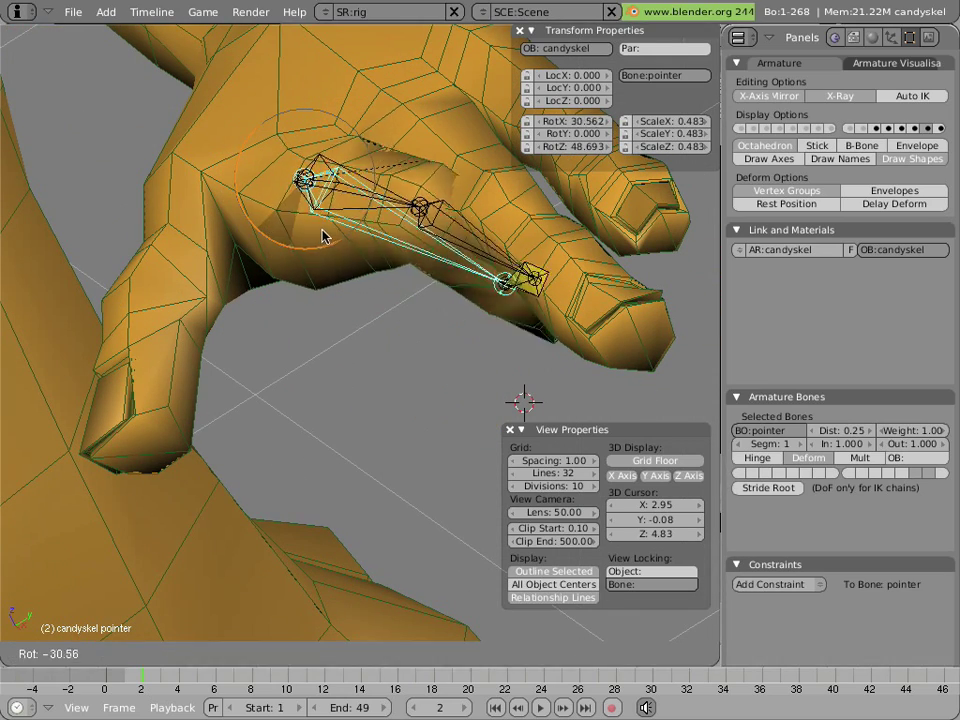
pyautogui.click(257, 268)
# Try further pointer rotations and a move, cancel them, then show the other finger and arm bones.
pyautogui.press('r')
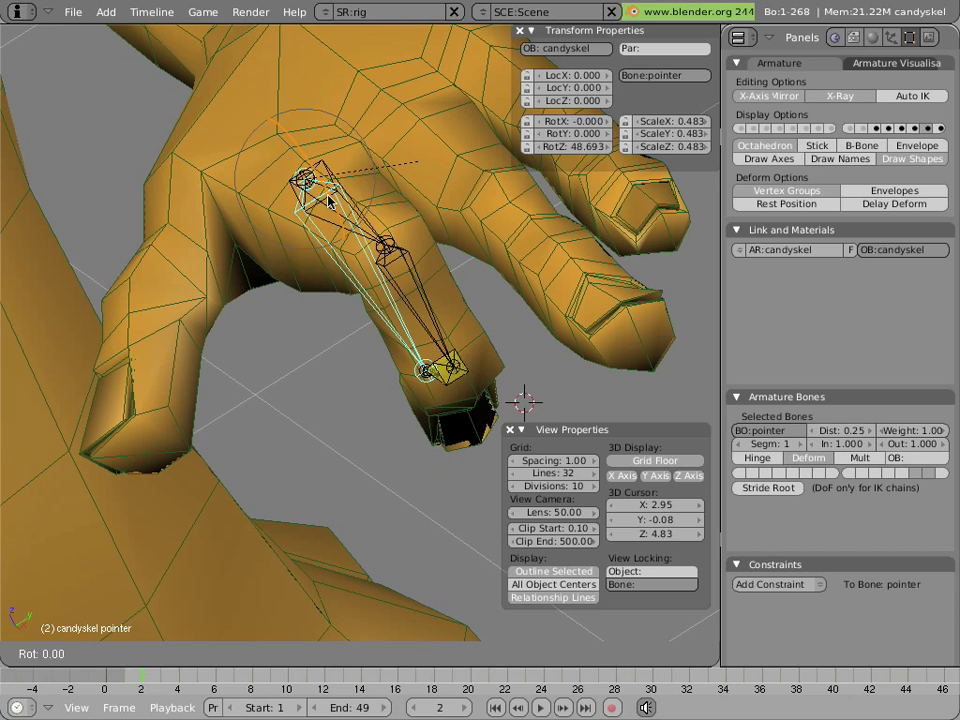
pyautogui.click(300, 242)
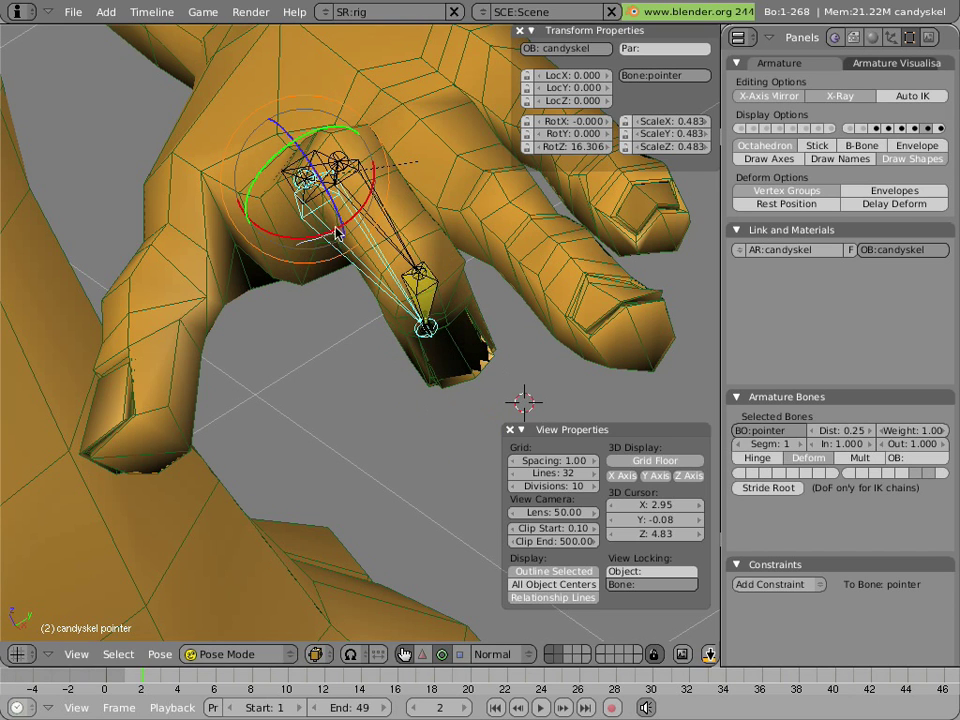
pyautogui.press('g')
pyautogui.press('Escape')
pyautogui.press('r')
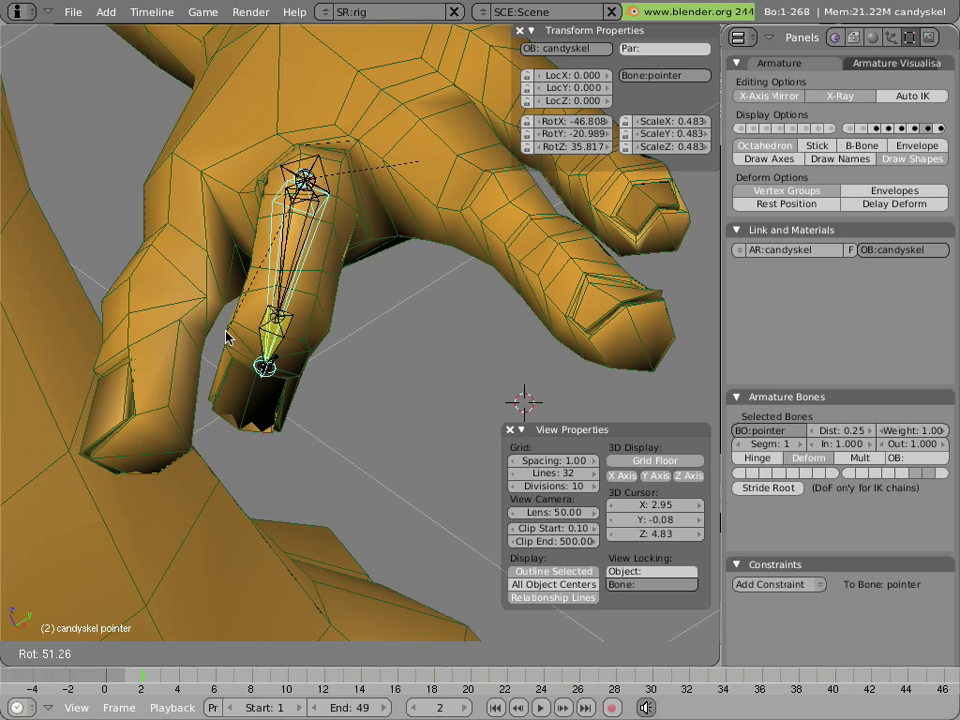
pyautogui.press('Escape')
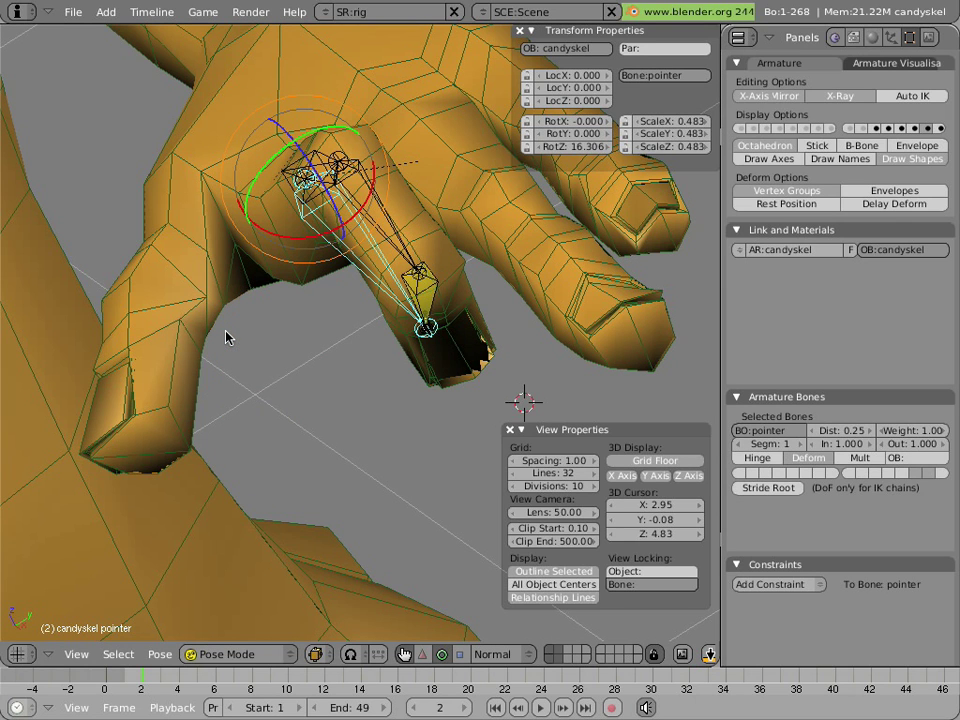
pyautogui.moveTo(226, 338); pyautogui.dragTo(306, 336, button='middle')
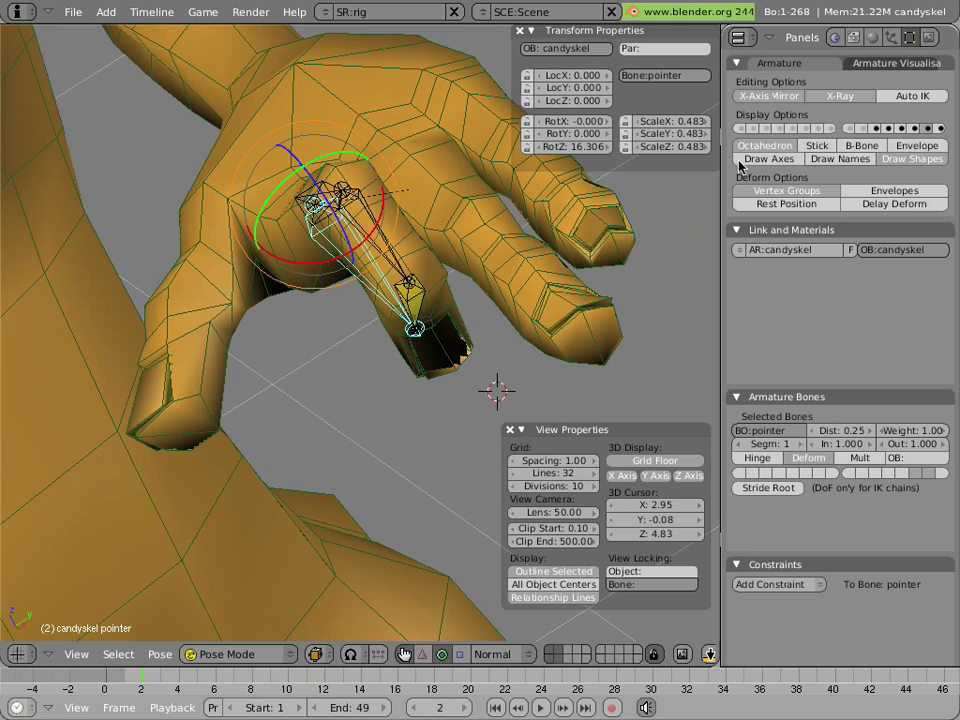
pyautogui.click(926, 129)
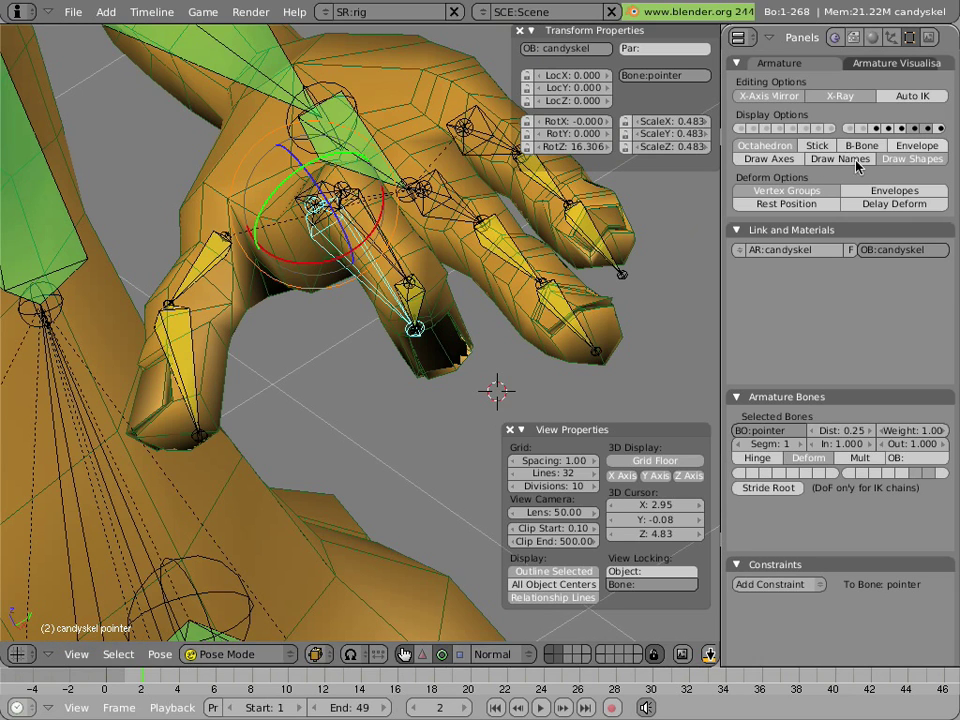
pyautogui.rightClick(340, 120)
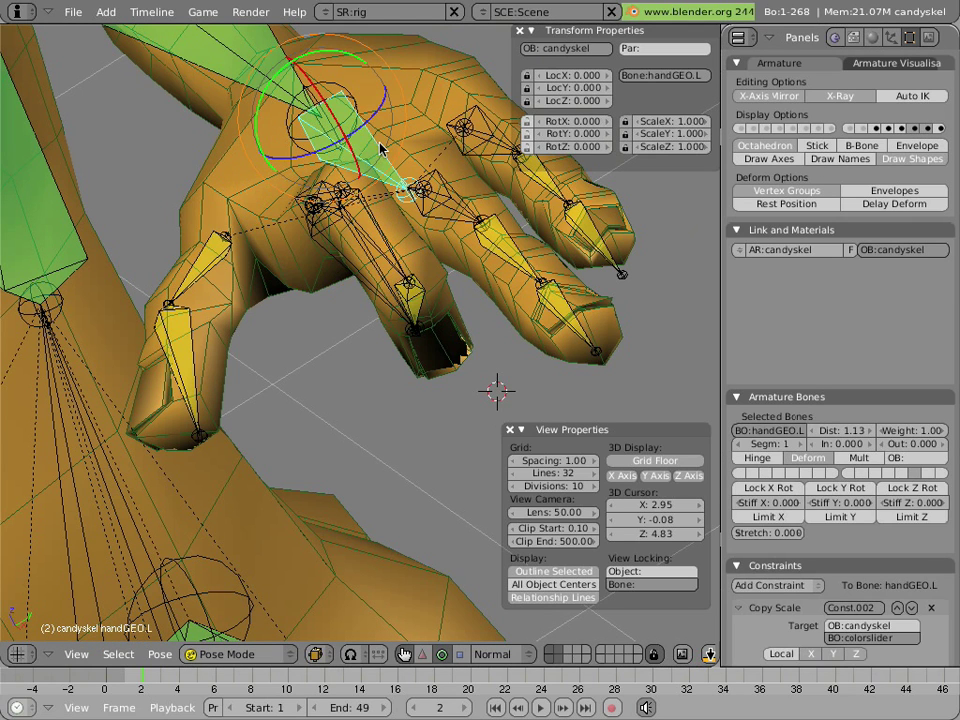
pyautogui.moveTo(340, 120); pyautogui.dragTo(350, 128)
pyautogui.rightClick(350, 128)
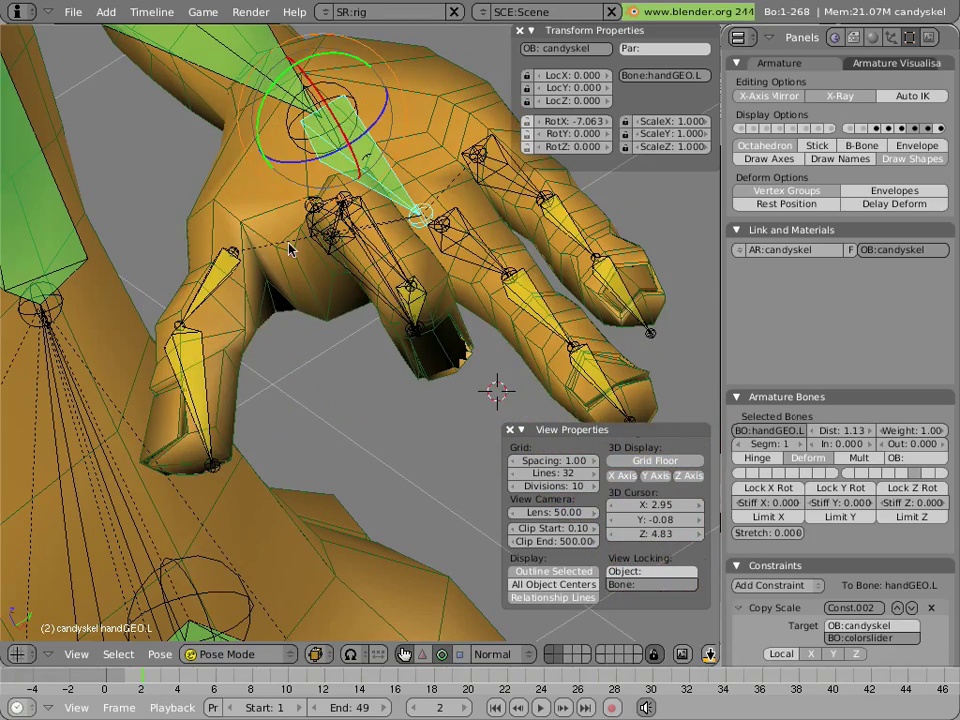
pyautogui.moveTo(216, 182); pyautogui.dragTo(280, 308, button='middle')
pyautogui.rightClick(242, 223)
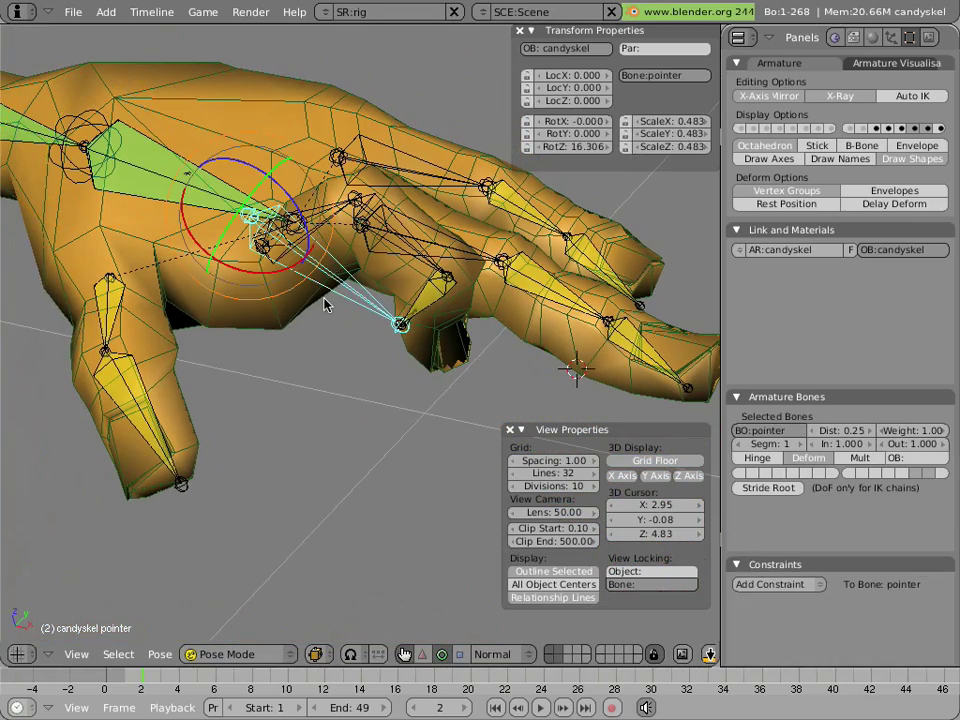
pyautogui.press('Tab')
pyautogui.moveTo(191, 231); pyautogui.dragTo(291, 340, button='middle')
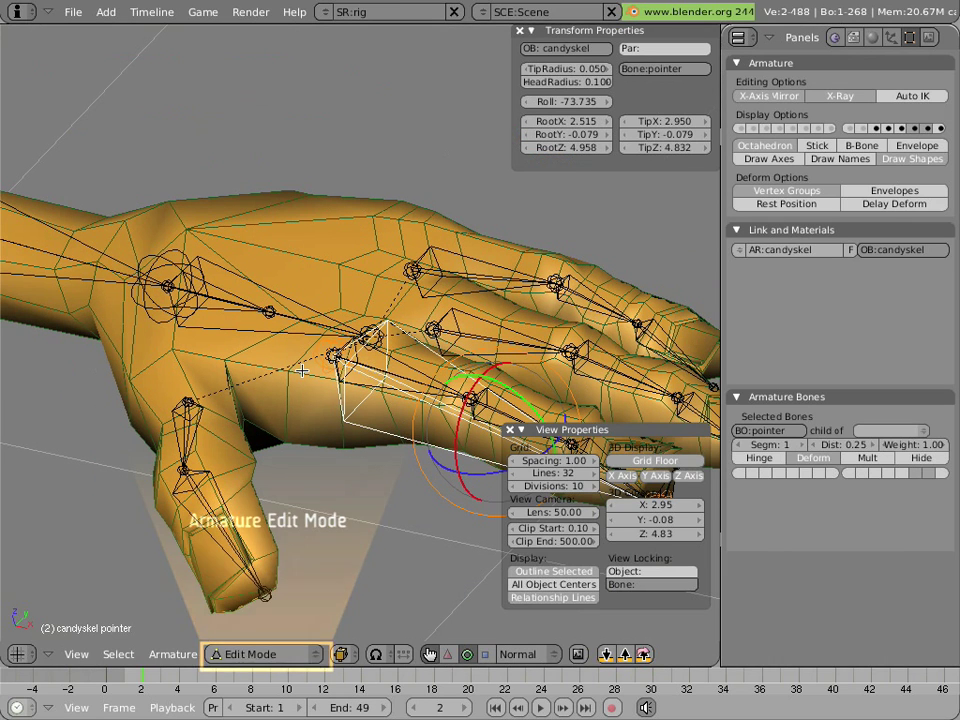
pyautogui.keyDown('shift'); pyautogui.rightClick(289, 335); pyautogui.keyUp('shift')
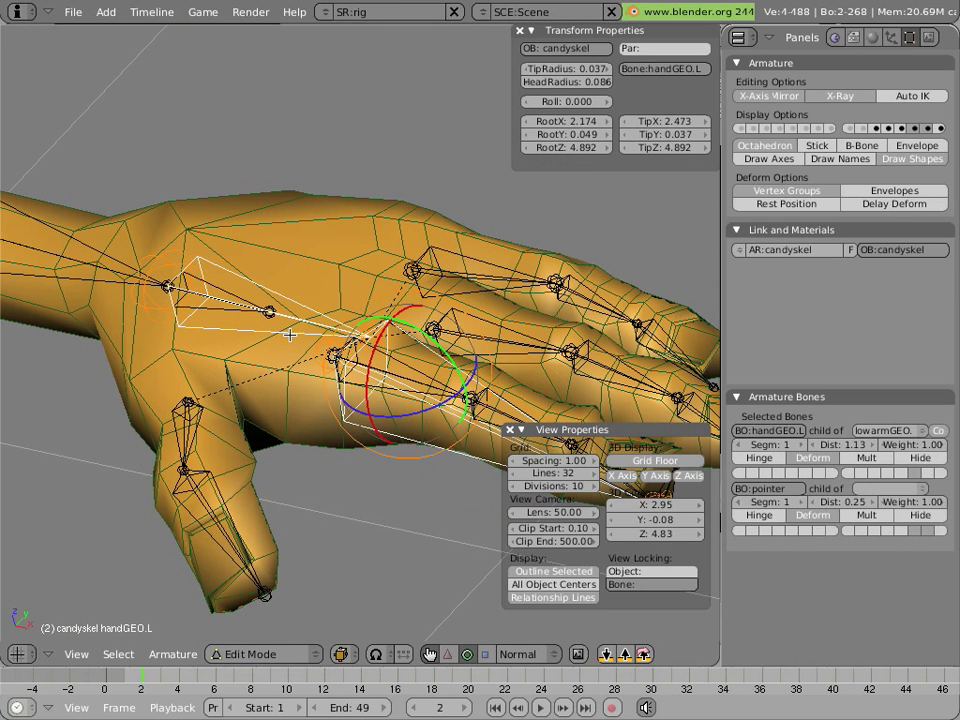
pyautogui.hotkey('ctrl', 'p')
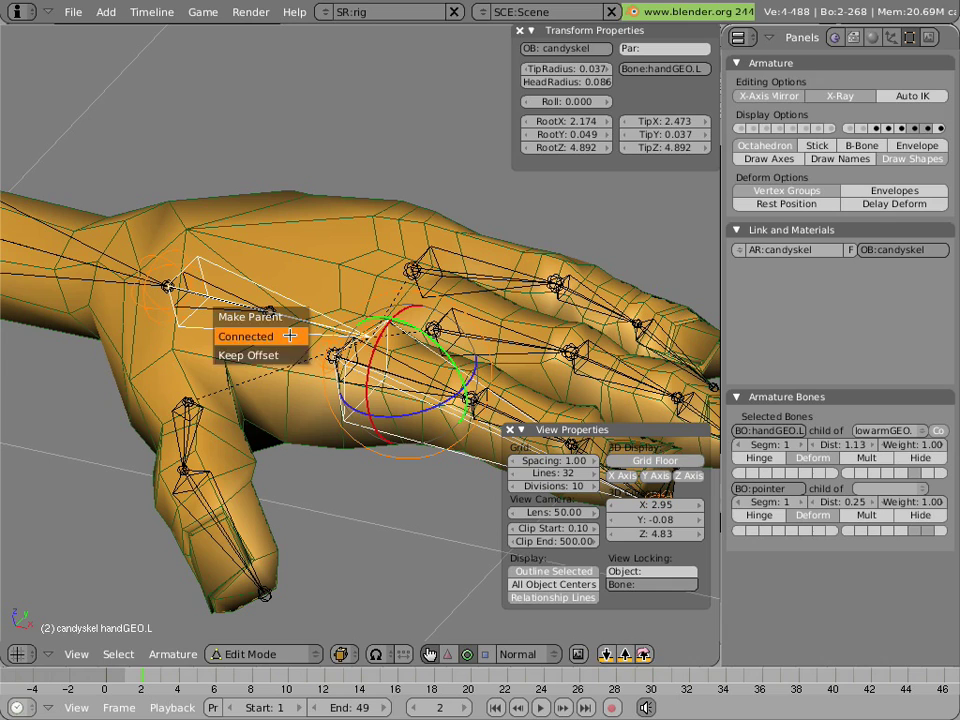
pyautogui.press('Down')
pyautogui.press('Return')
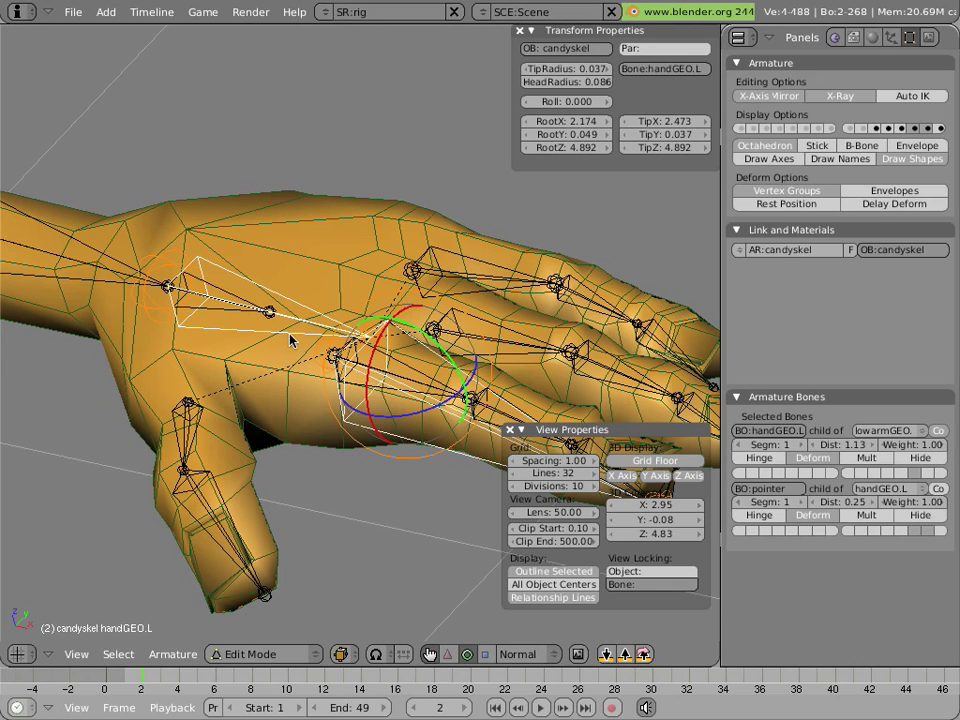
pyautogui.hotkey('ctrl', 'Tab')
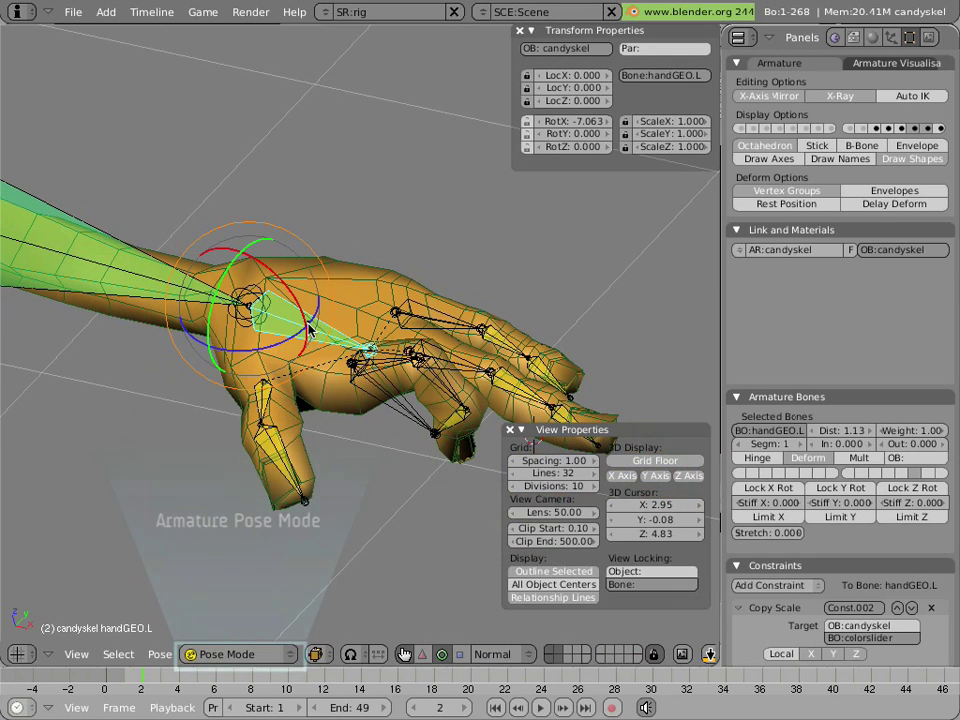
pyautogui.press('r')
pyautogui.click(330, 378)
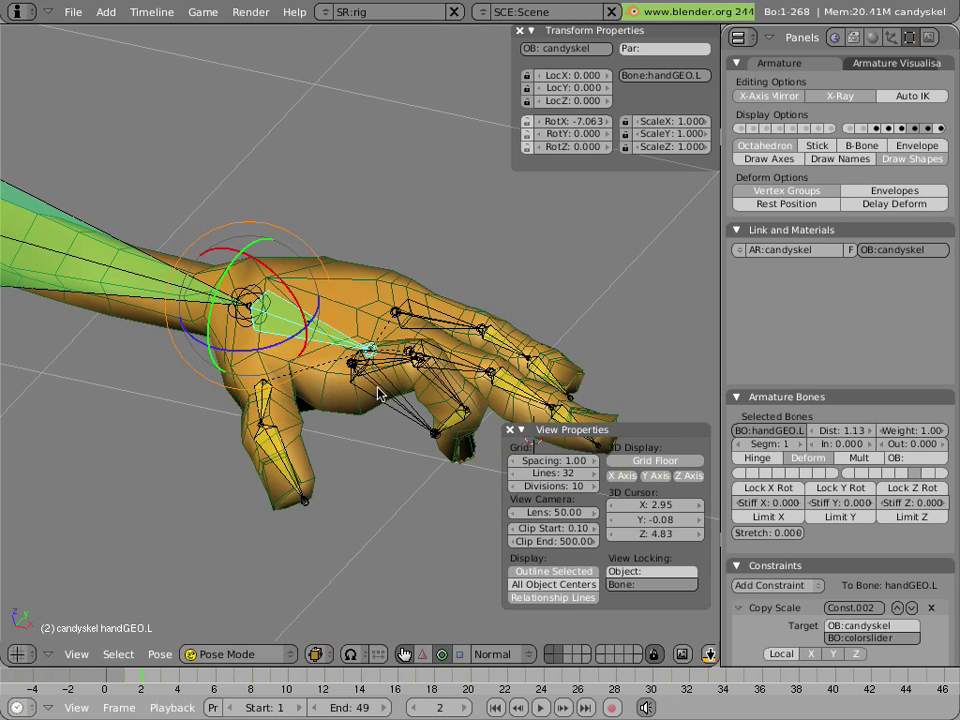
pyautogui.rightClick(403, 427)
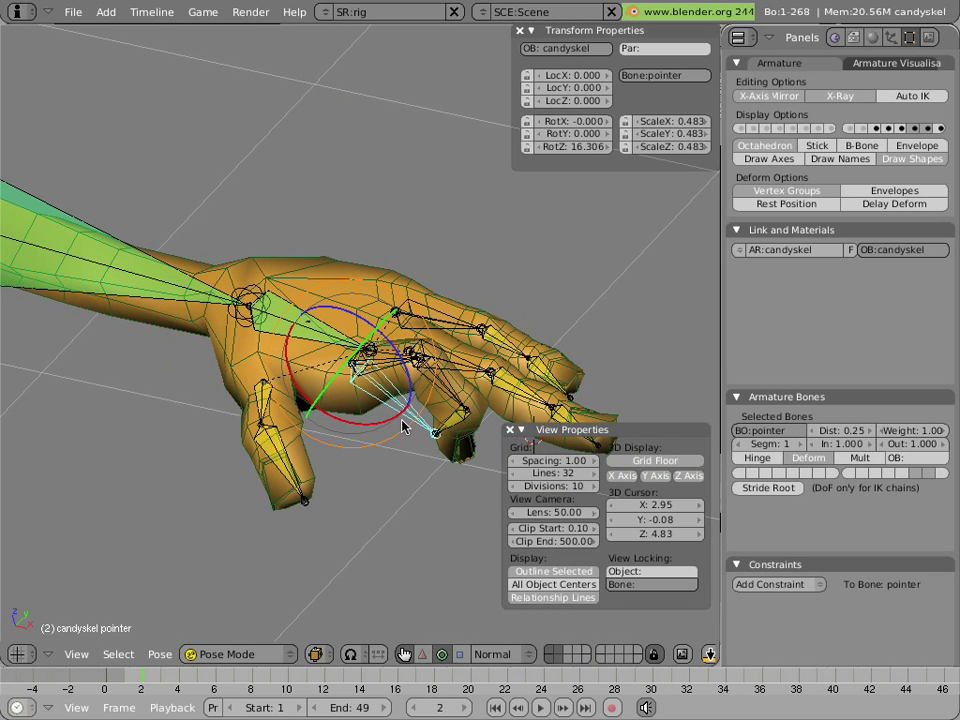
pyautogui.hotkey('alt', 'r')
pyautogui.hotkey('alt', 's')
pyautogui.click(402, 421)
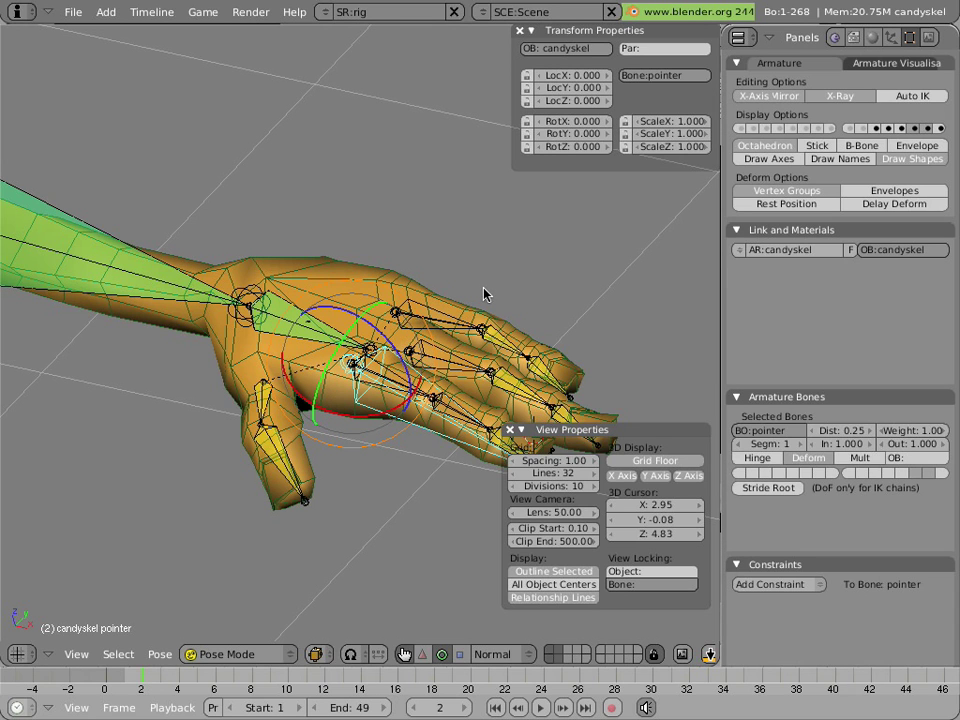
pyautogui.moveTo(484, 294); pyautogui.dragTo(349, 311, button='middle')
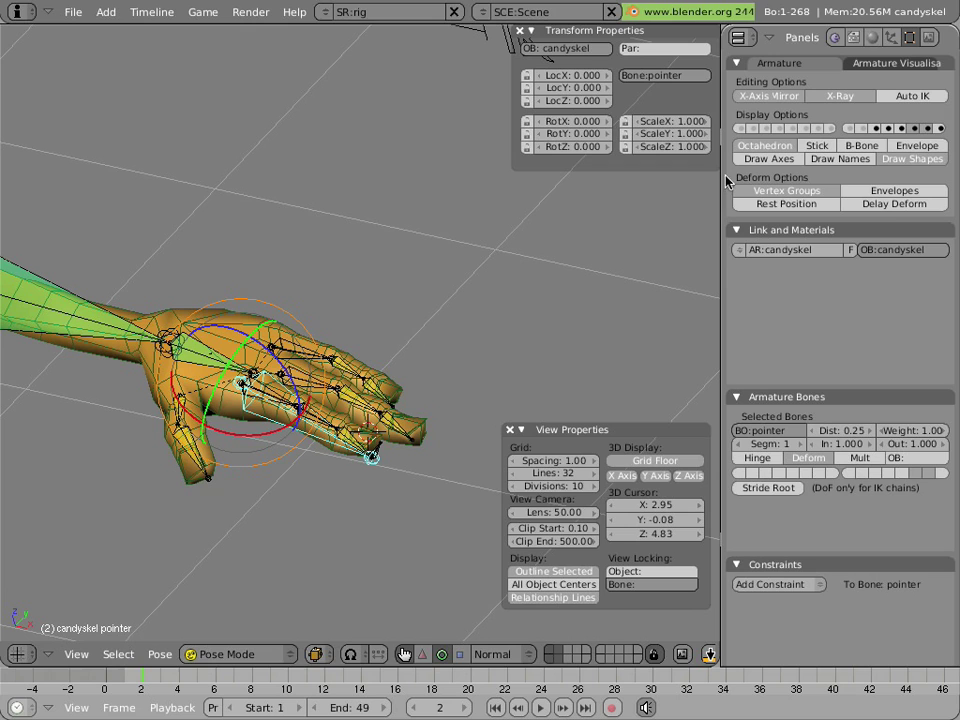
# Show the bone layer holding the finger IK targets and view the hand from the top.
pyautogui.keyDown('shift'); pyautogui.click(940, 128); pyautogui.keyUp('shift')
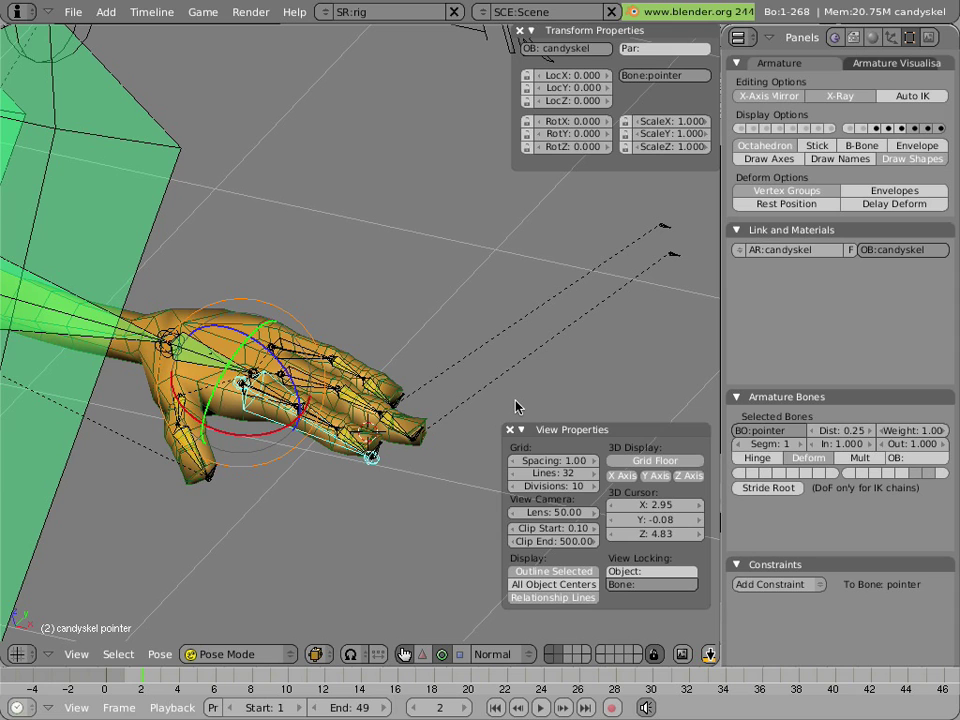
pyautogui.press('KP_7')
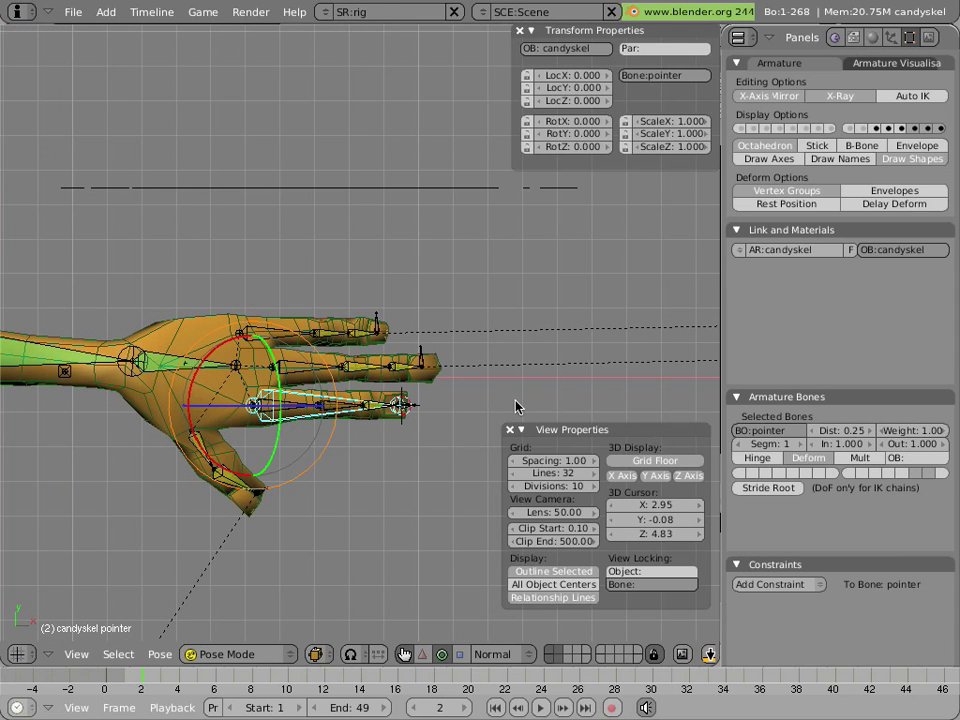
pyautogui.scroll(-3, 515, 405)
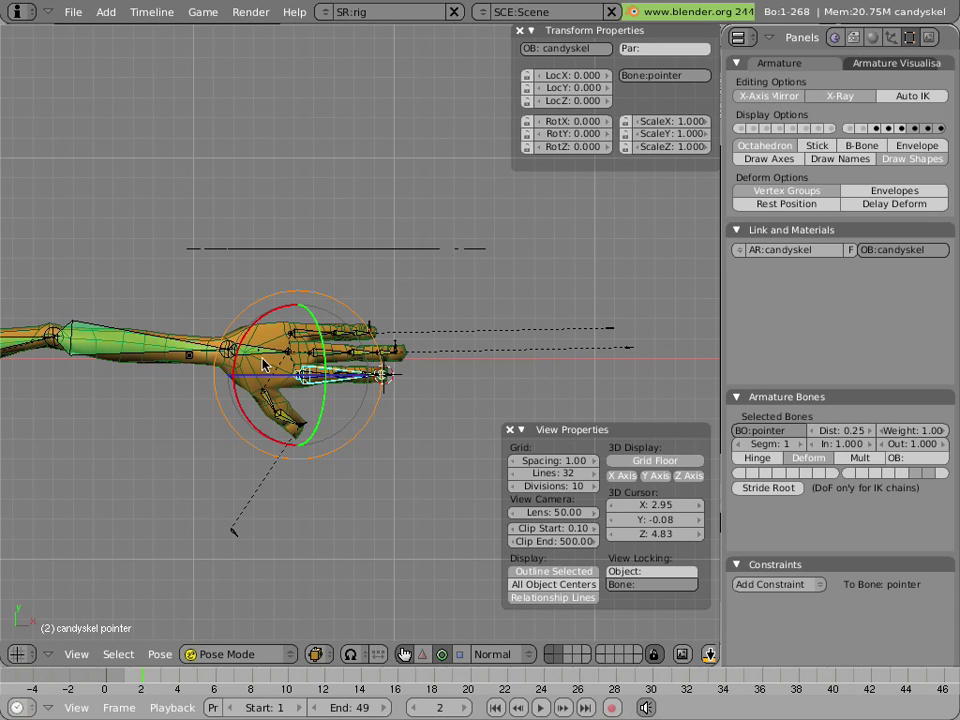
pyautogui.scroll(2, 367, 370)
pyautogui.rightClick(367, 368)
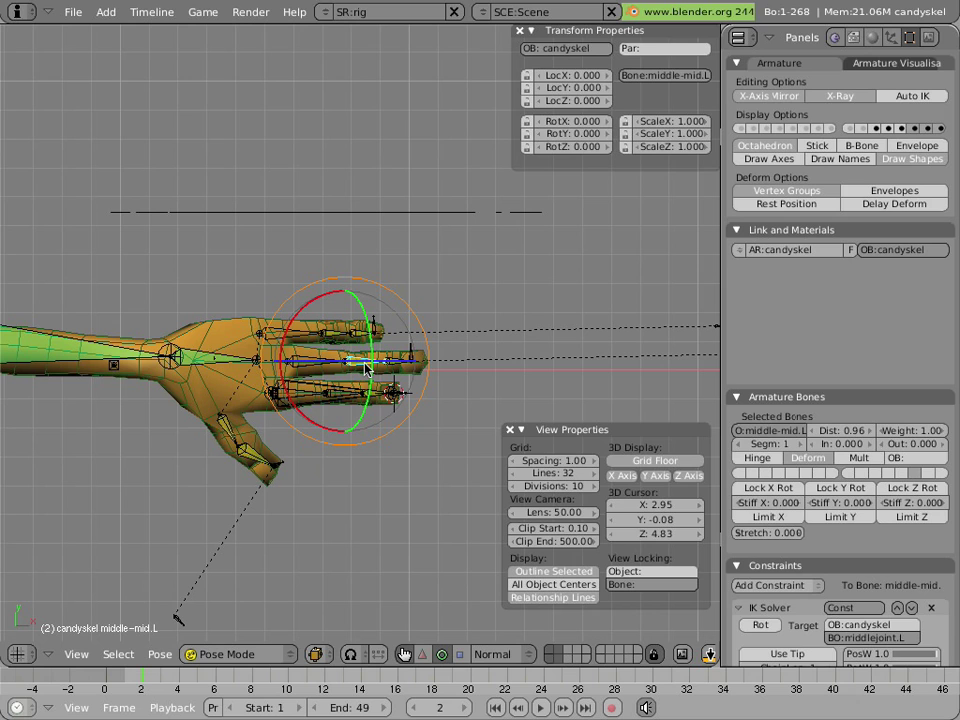
pyautogui.rightClick(336, 340)
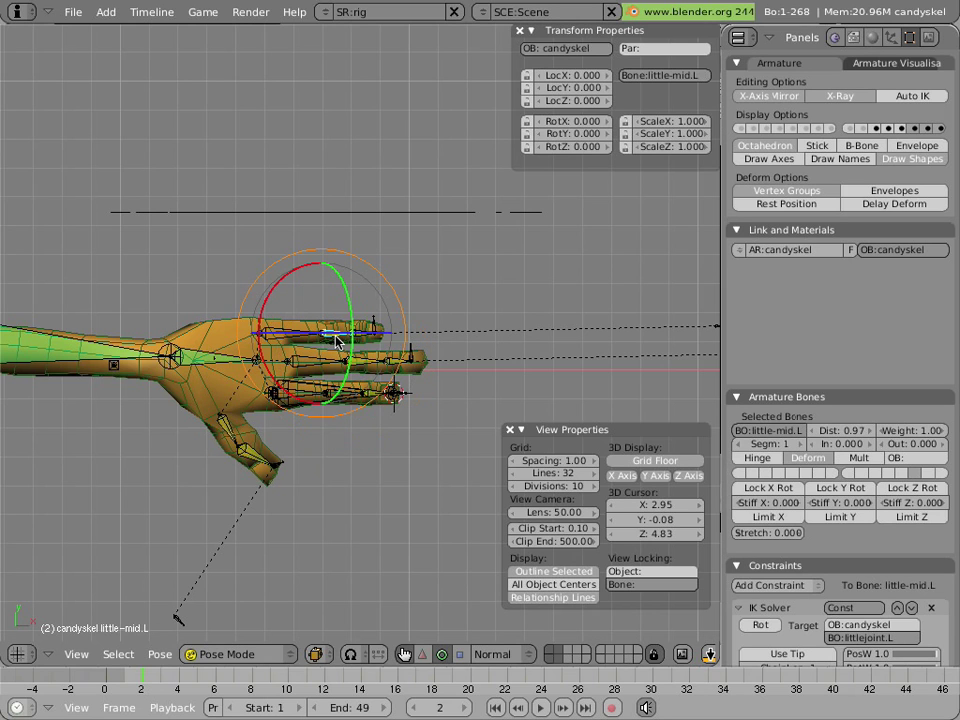
pyautogui.moveTo(336, 340); pyautogui.dragTo(336, 336, button='middle')
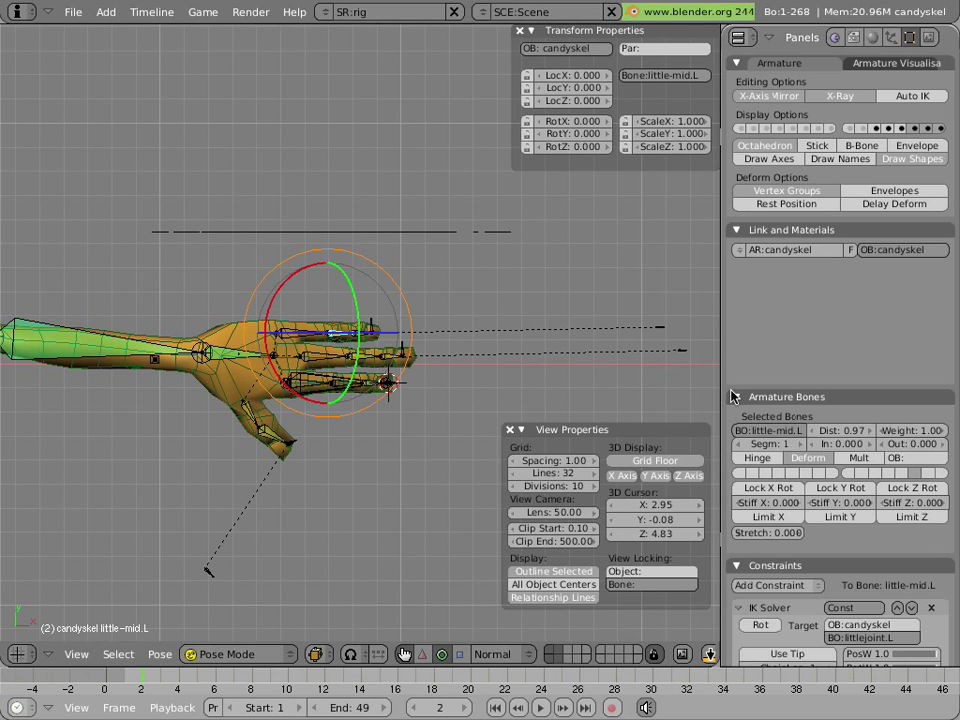
# Place the 3D cursor beside the IK targets at X 4.14, Y -0.05, Z 5.64, then enter Edit Mode.
pyautogui.click(678, 376)
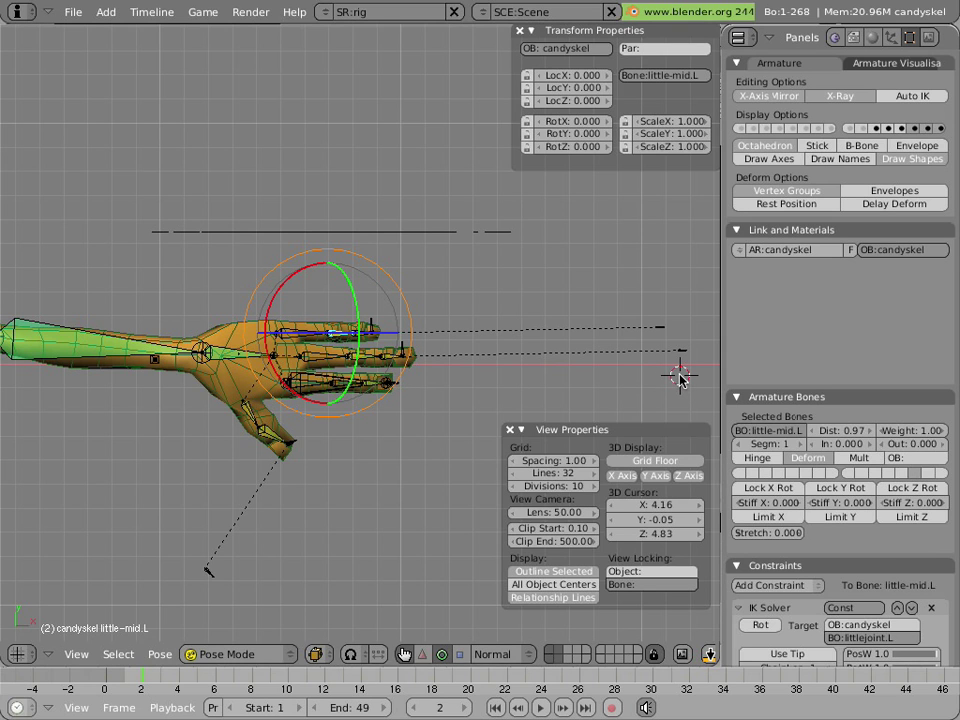
pyautogui.press('KP_1')
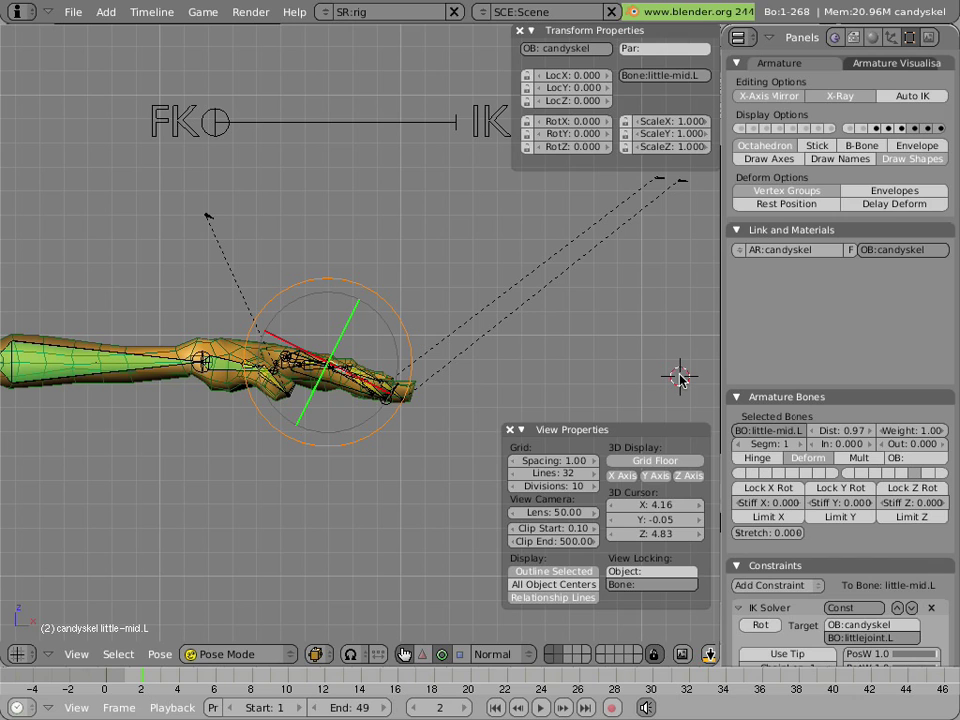
pyautogui.click(675, 181)
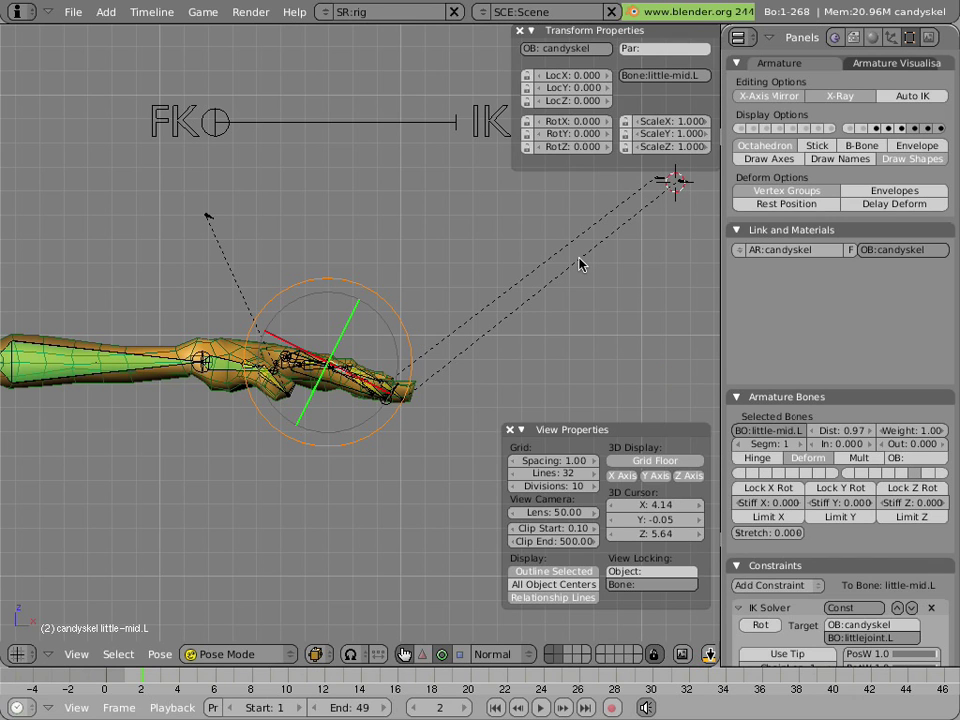
pyautogui.press('Tab')
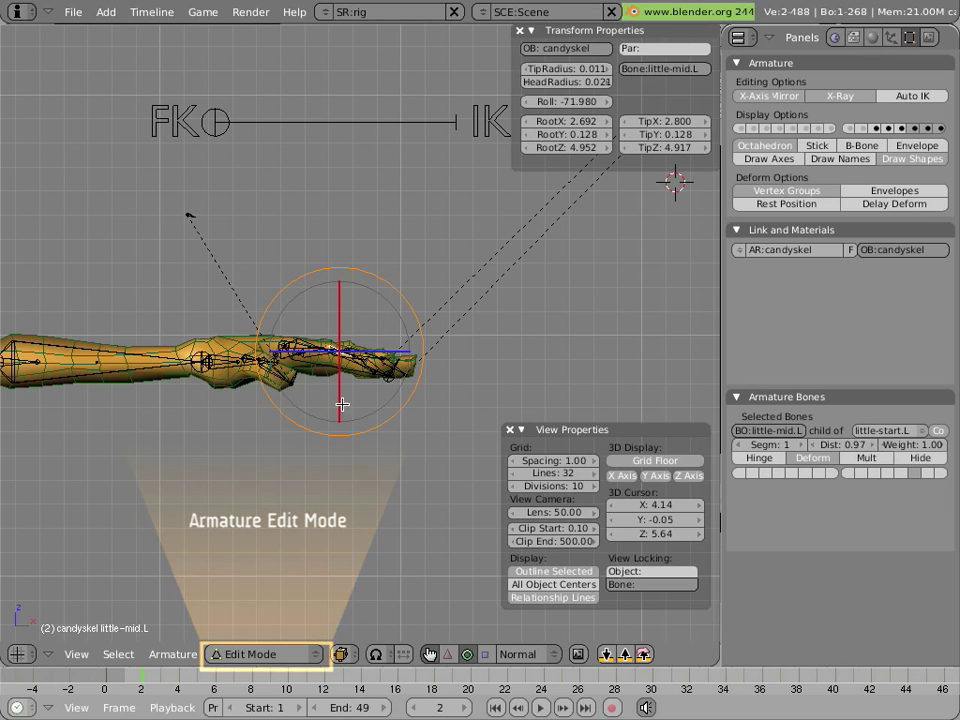
# Snap the 3D cursor to the pointer finger bone and add a new bone there.
pyautogui.rightClick(356, 364)
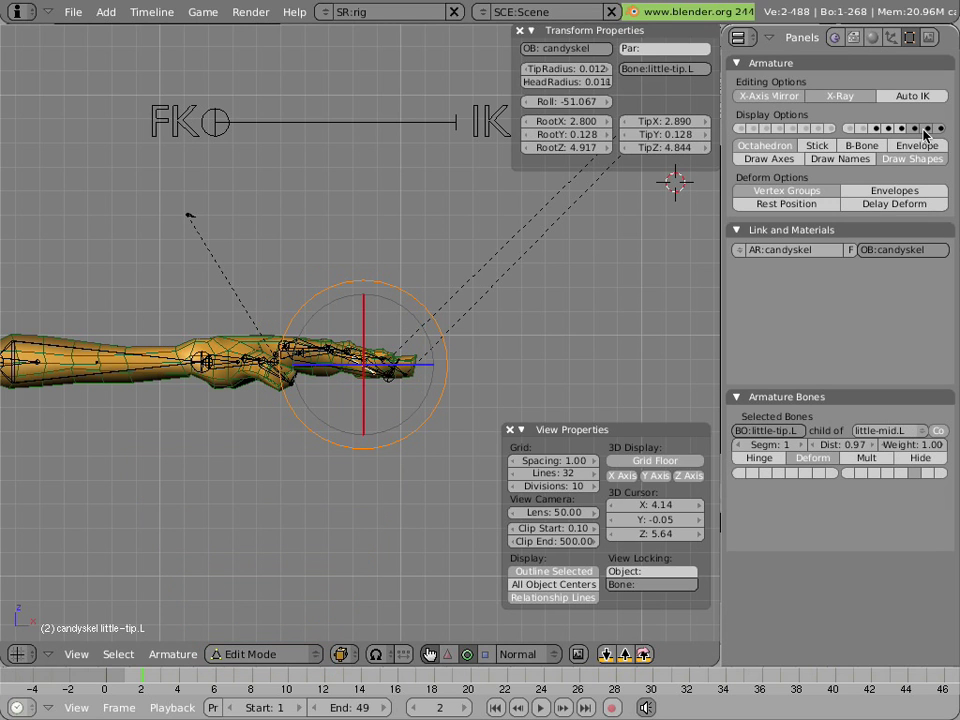
pyautogui.press('a')
pyautogui.scroll(4, 278, 396)
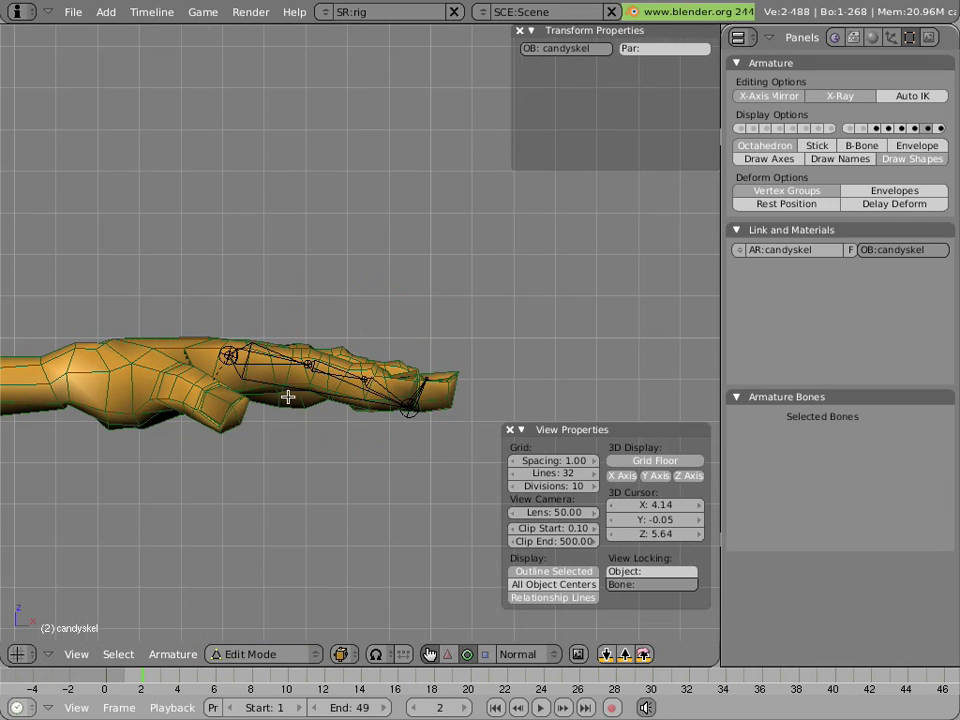
pyautogui.rightClick(288, 397)
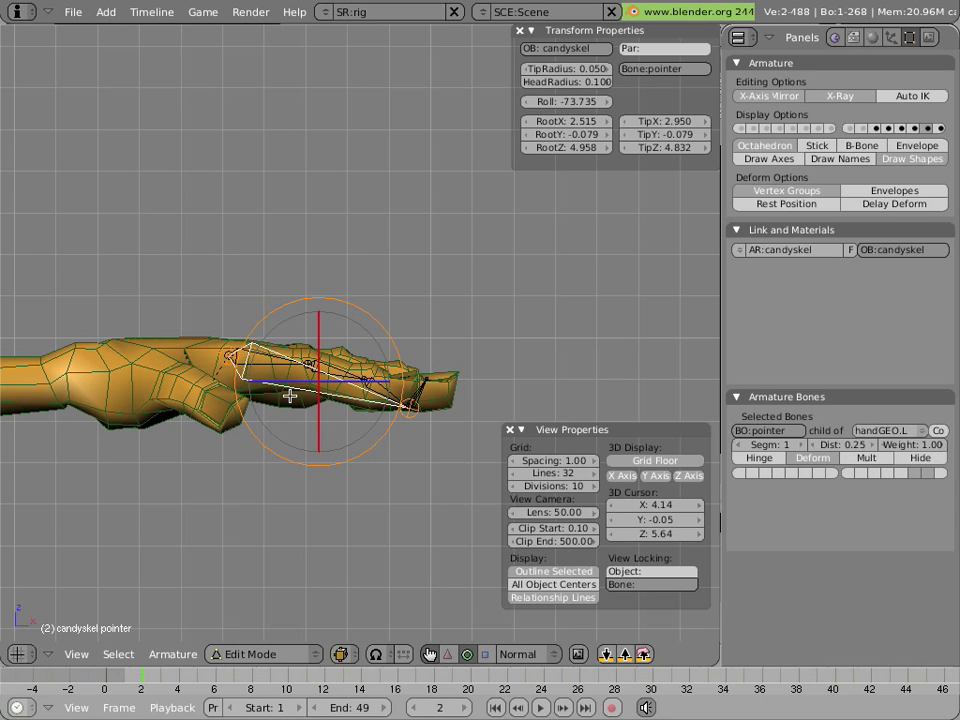
pyautogui.hotkey('shift', 's')
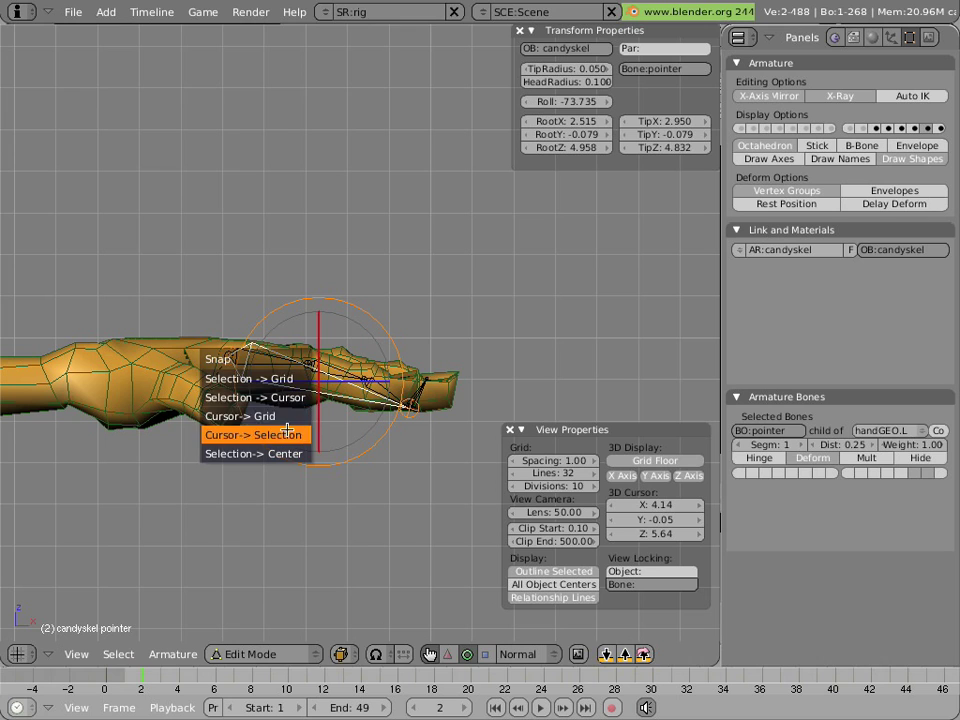
pyautogui.click(288, 430)
pyautogui.scroll(-6, 288, 404)
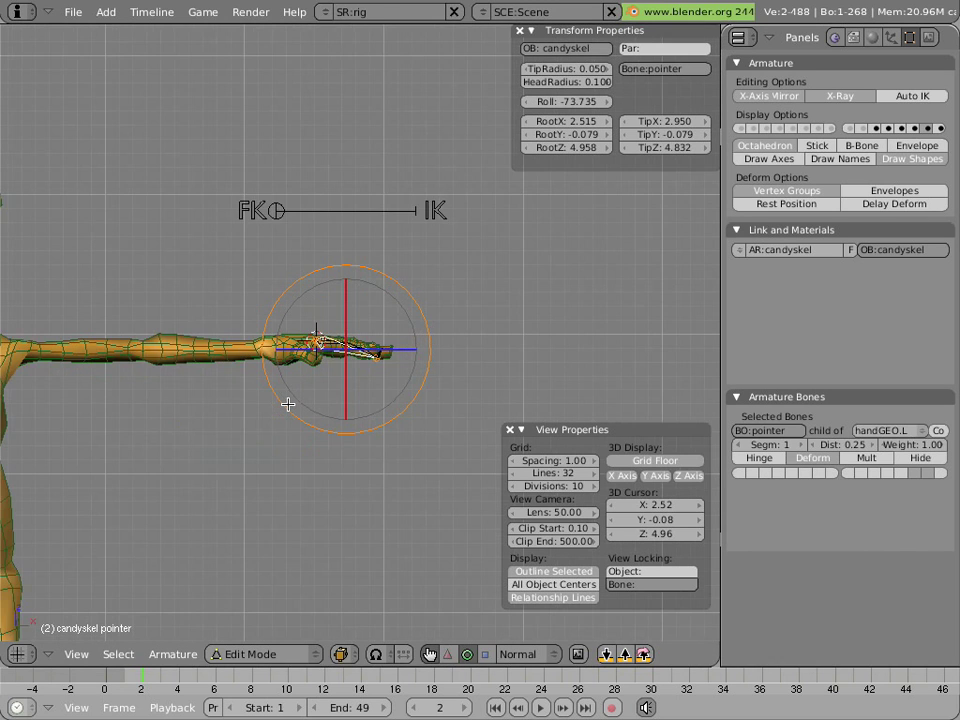
pyautogui.press('space')
pyautogui.click(377, 399)
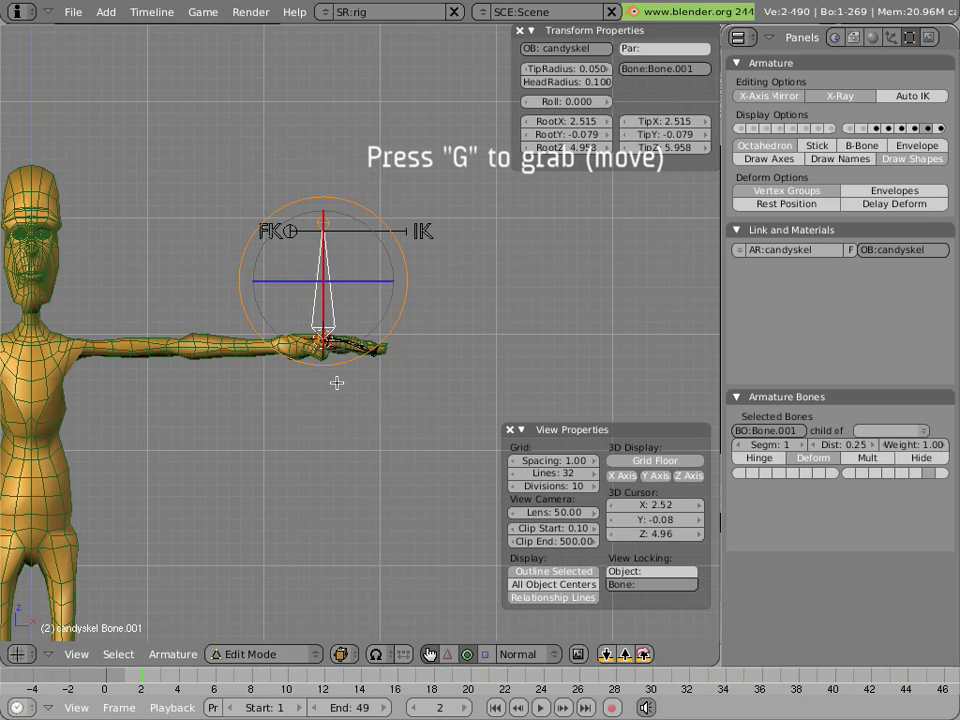
# Move the new bone above and right of the hand, rooted at X 4.550, and shorten it by moving its tip.
pyautogui.press('g')
pyautogui.click(568, 232)
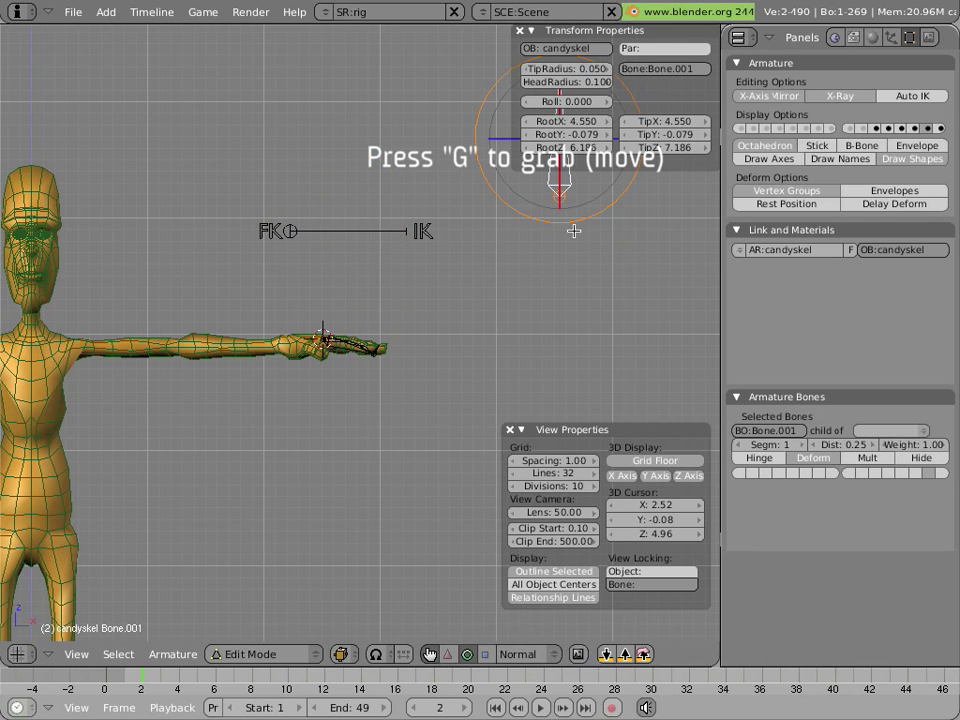
pyautogui.click(519, 33)
pyautogui.press('a')
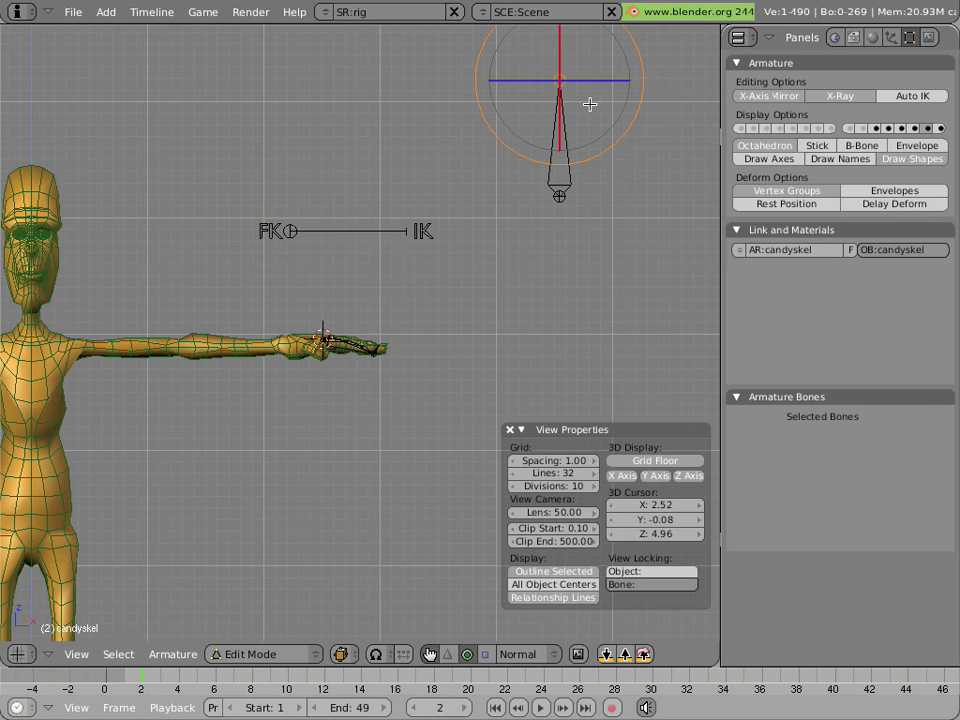
pyautogui.click(429, 654)
pyautogui.rightClick(562, 88)
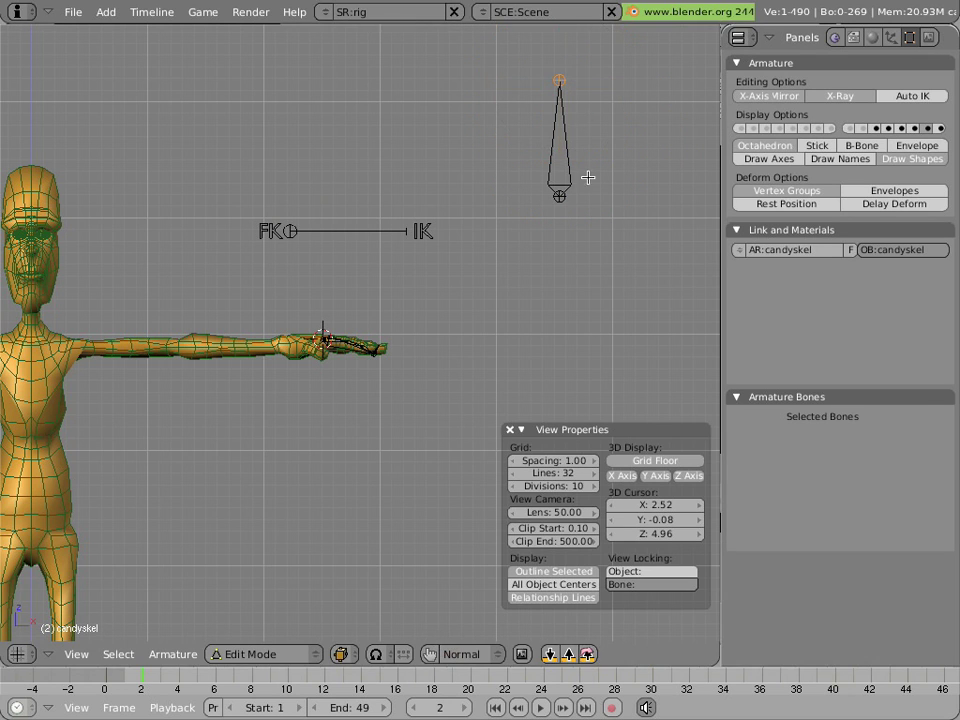
pyautogui.press('g')
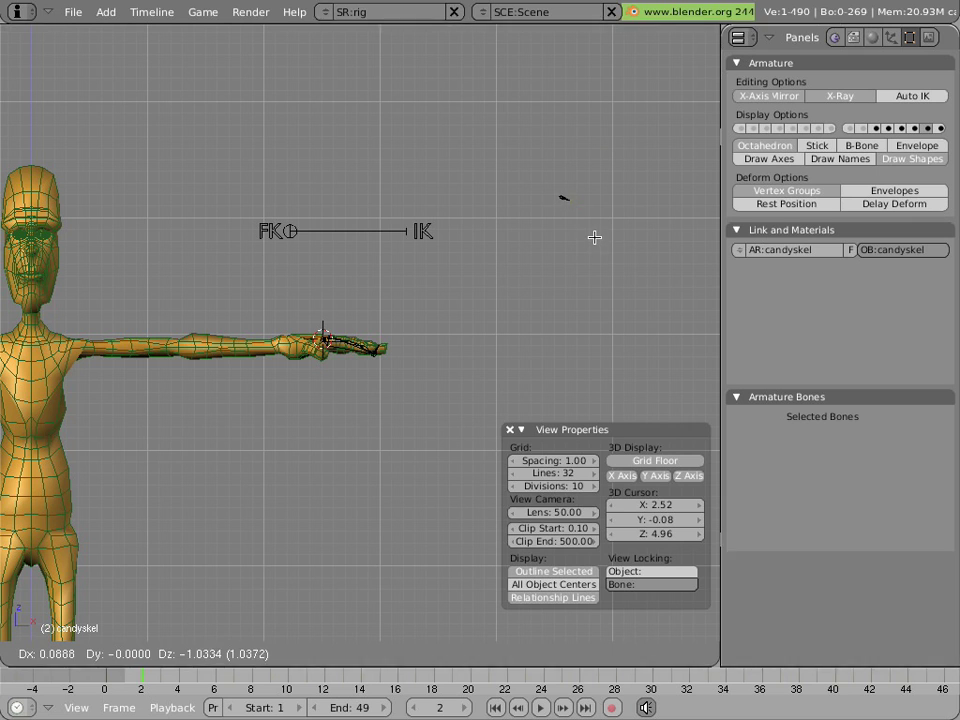
pyautogui.click(596, 233)
pyautogui.scroll(4, 590, 238)
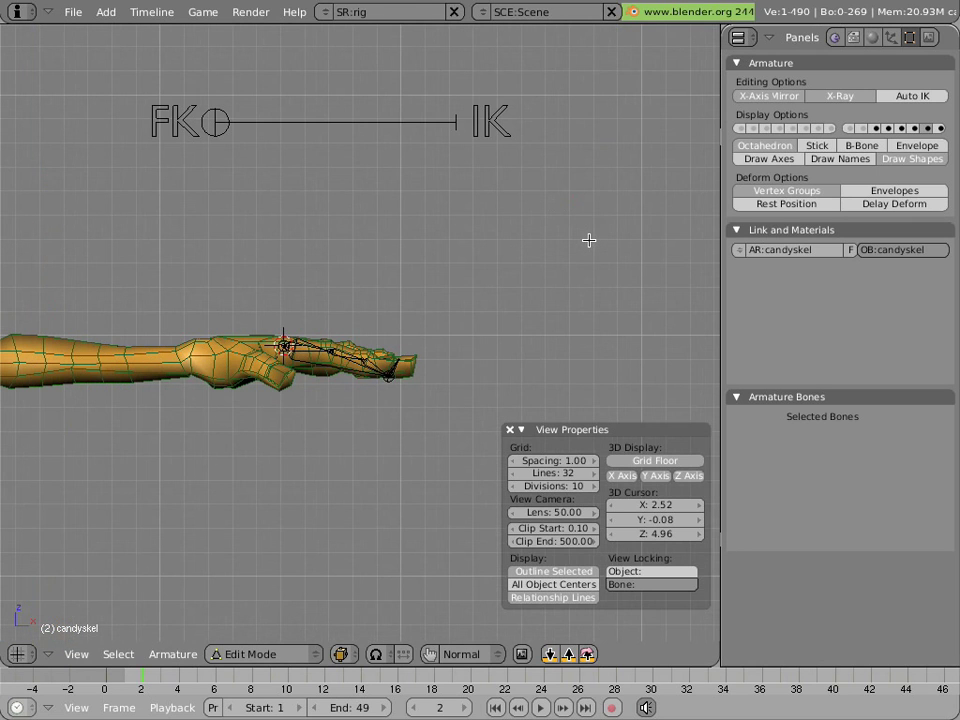
pyautogui.keyDown('shift'); pyautogui.moveTo(583, 236); pyautogui.dragTo(458, 302, button='middle'); pyautogui.keyUp('shift')
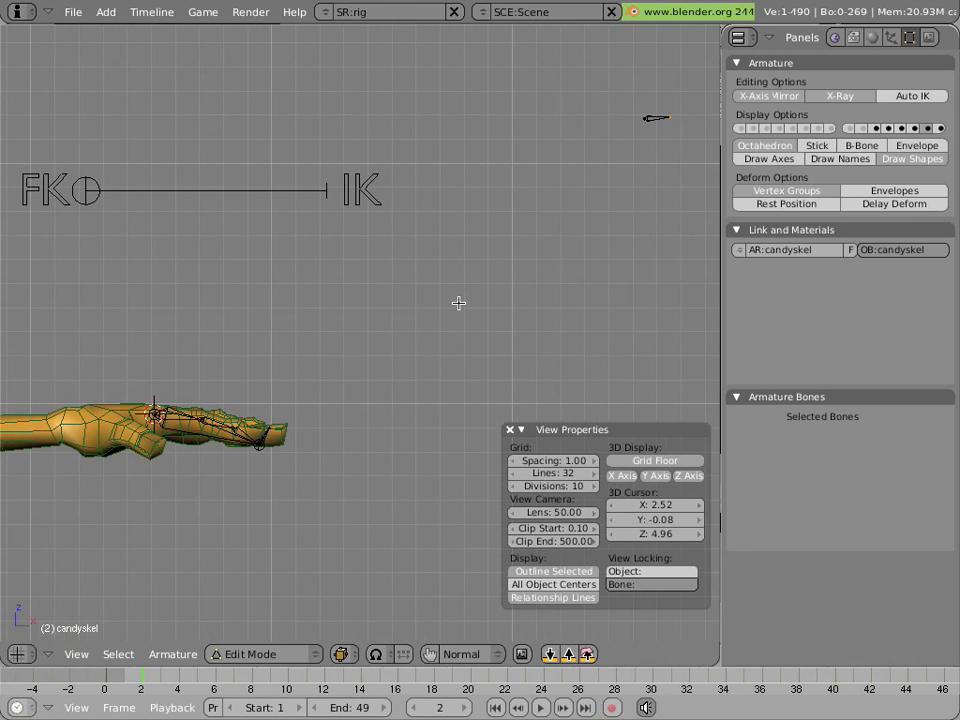
# Parent Bone.001 to the pointer bone using Keep Offset.
pyautogui.rightClick(652, 118)
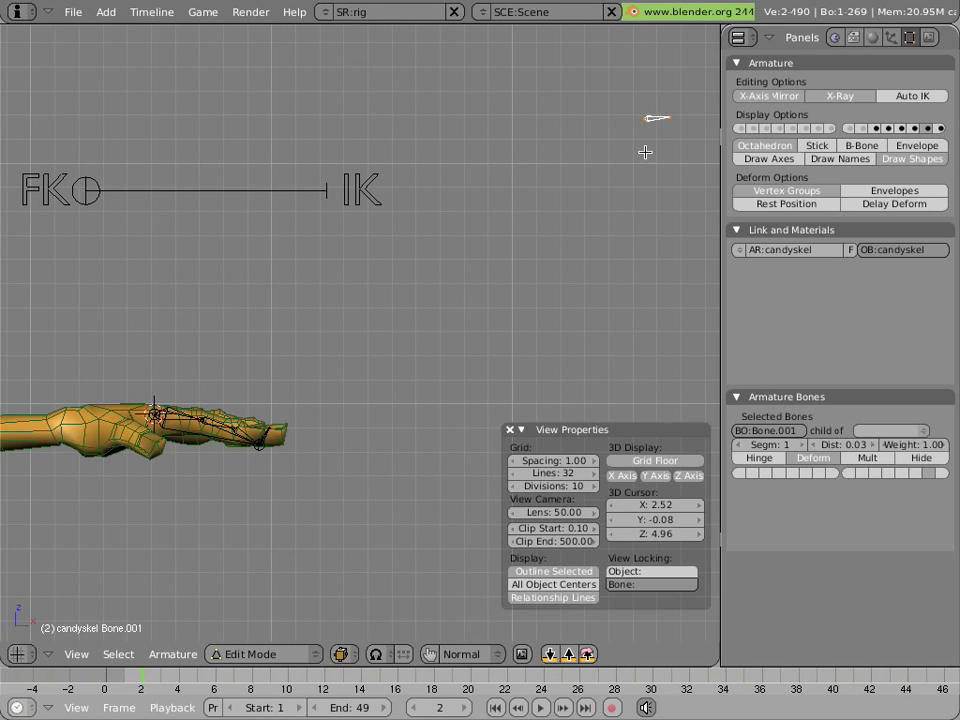
pyautogui.keyDown('shift'); pyautogui.rightClick(208, 438); pyautogui.keyUp('shift')
pyautogui.hotkey('ctrl', 'p')
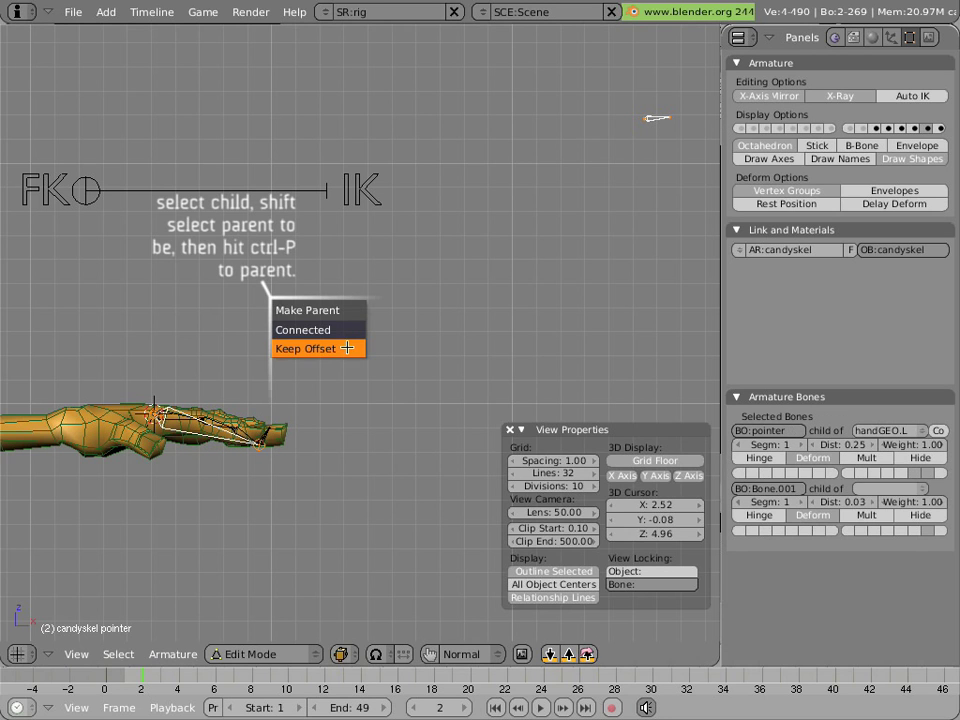
pyautogui.click(347, 348)
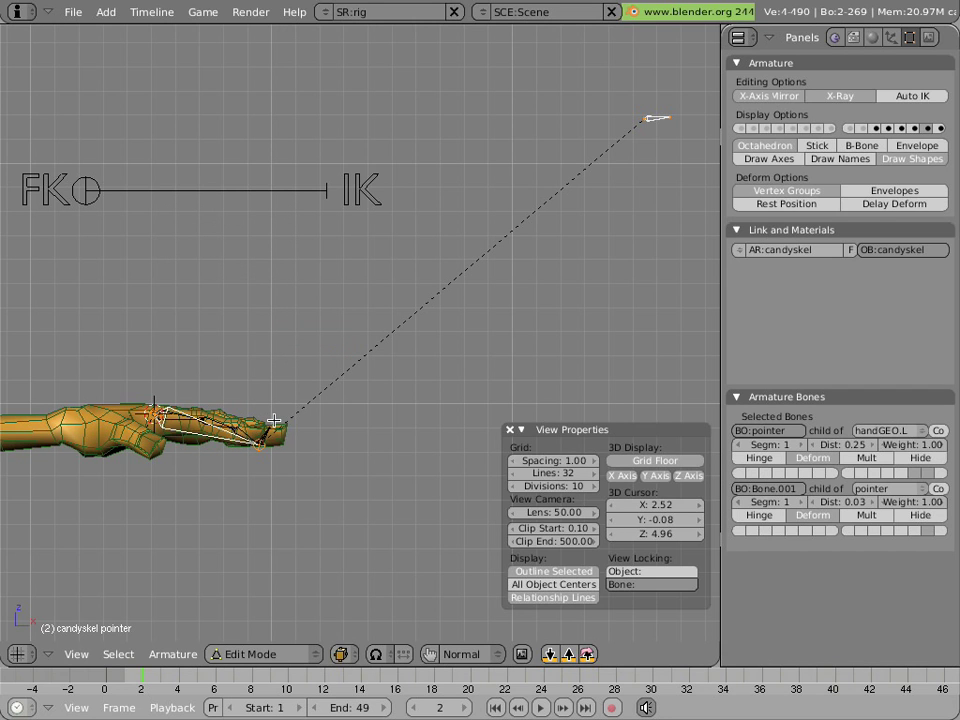
# In Pose Mode, select Bone.001 and zoom in on the hand.
pyautogui.hotkey('ctrl', 'Tab')
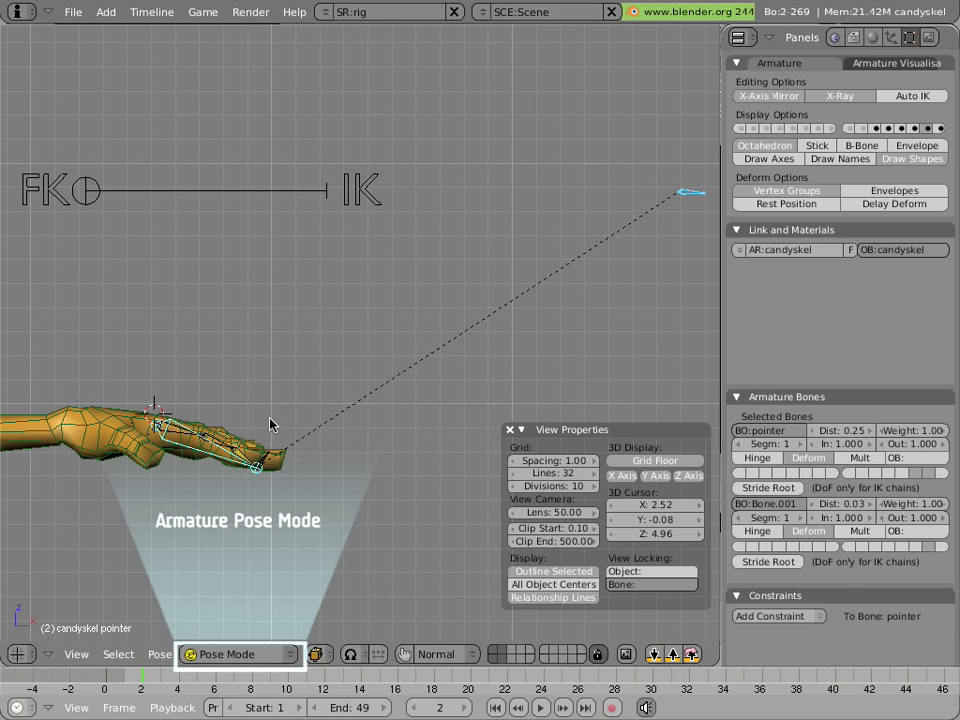
pyautogui.rightClick(692, 192)
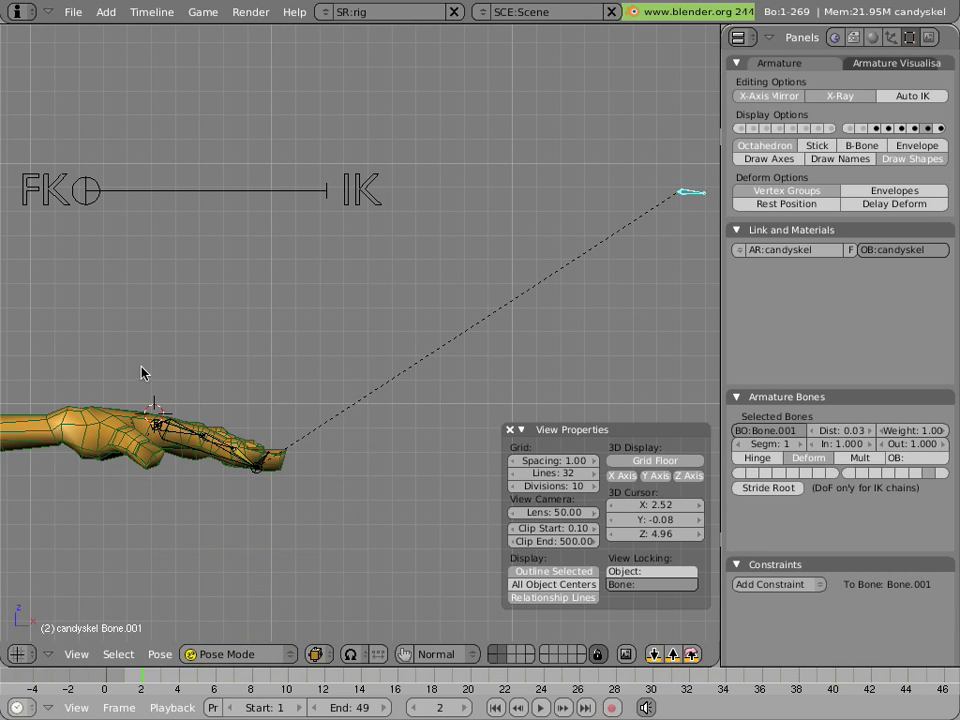
pyautogui.scroll(3, 141, 373)
pyautogui.keyDown('shift'); pyautogui.moveTo(144, 379); pyautogui.dragTo(439, 105, button='middle'); pyautogui.keyUp('shift')
pyautogui.scroll(5, 150, 394)
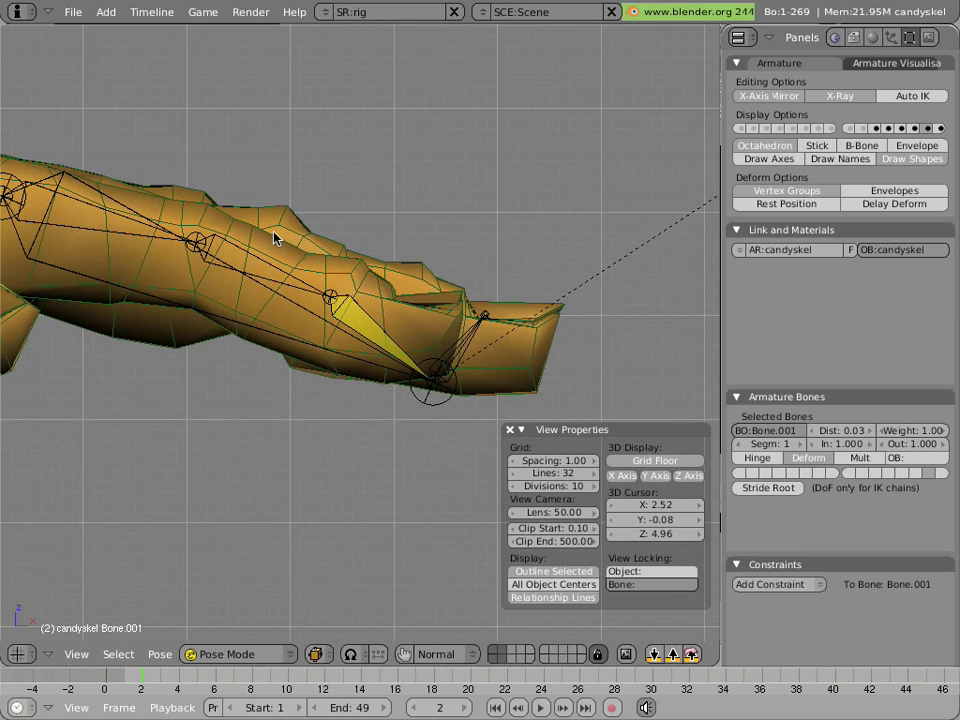
# Add an IK constraint to pointer-mid.L targeting Bone.001 and bring its settings into view.
pyautogui.keyDown('shift'); pyautogui.rightClick(268, 268); pyautogui.keyUp('shift')
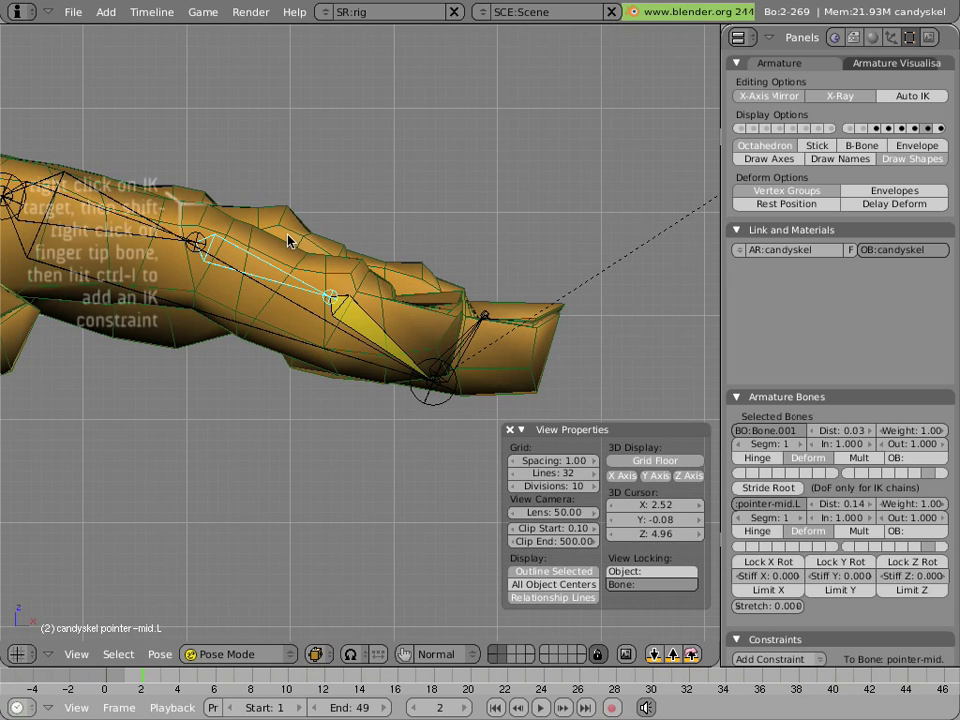
pyautogui.hotkey('ctrl', 'i')
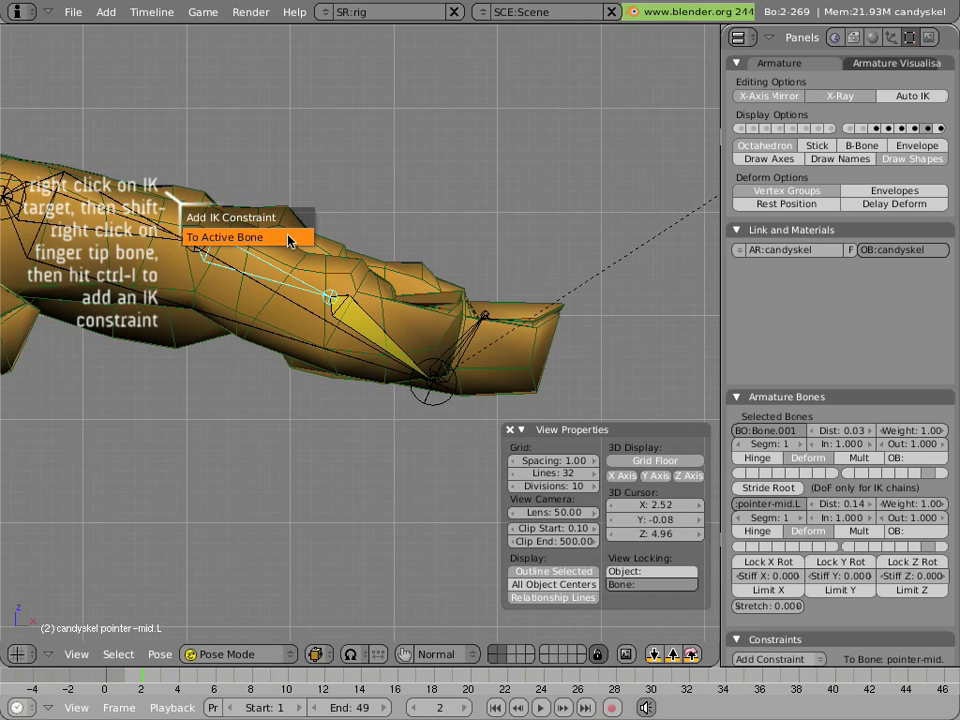
pyautogui.click(289, 240)
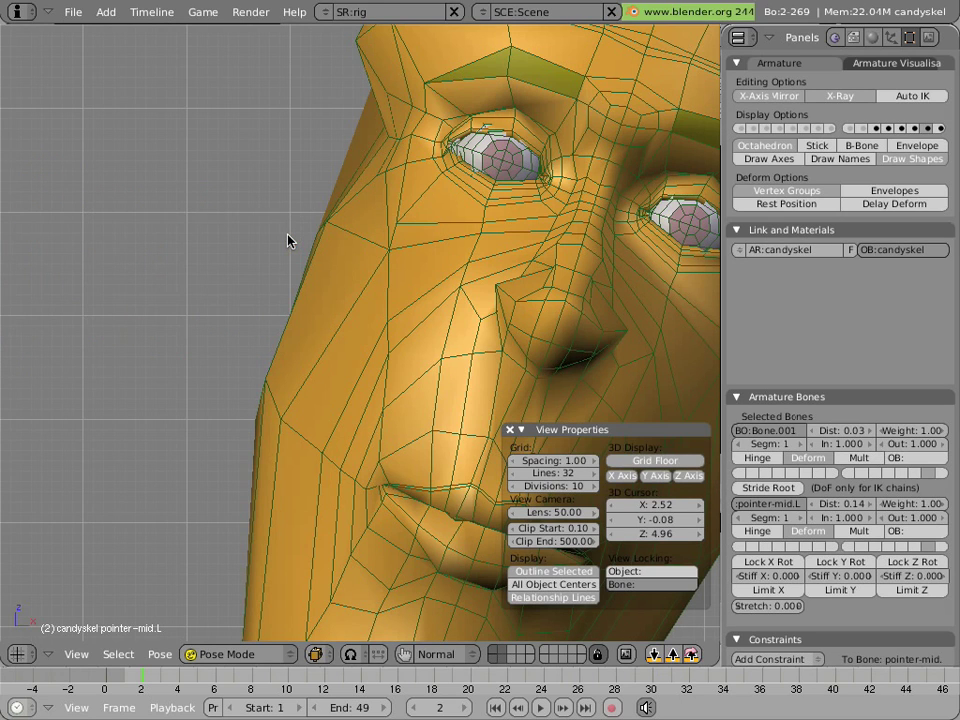
pyautogui.scroll(-8, 288, 240)
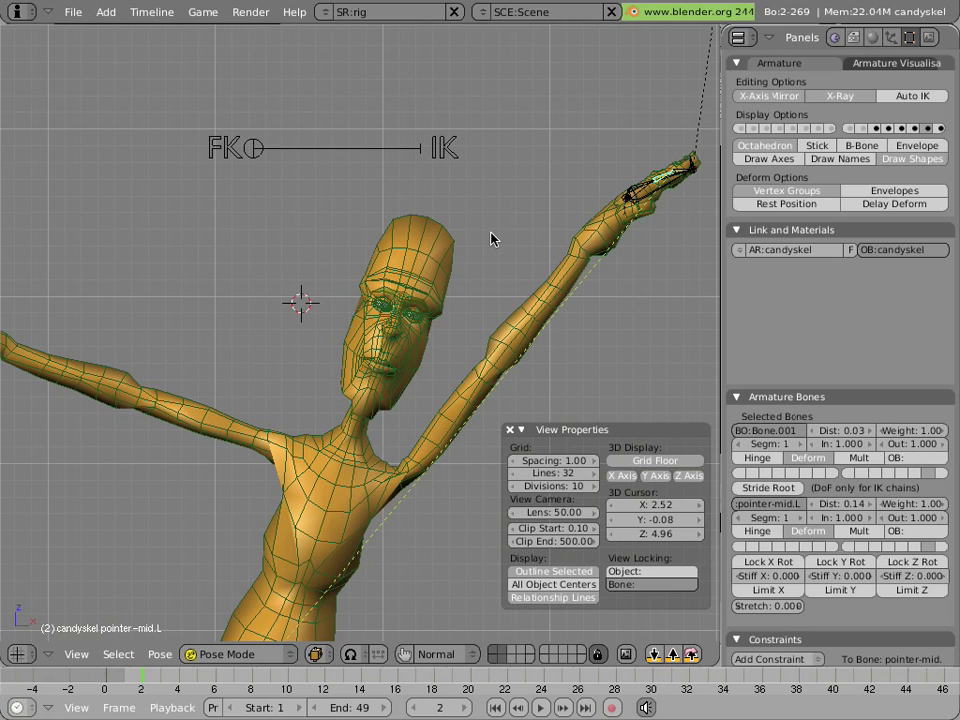
pyautogui.keyDown('shift'); pyautogui.moveTo(490, 238); pyautogui.dragTo(329, 286, button='middle'); pyautogui.keyUp('shift')
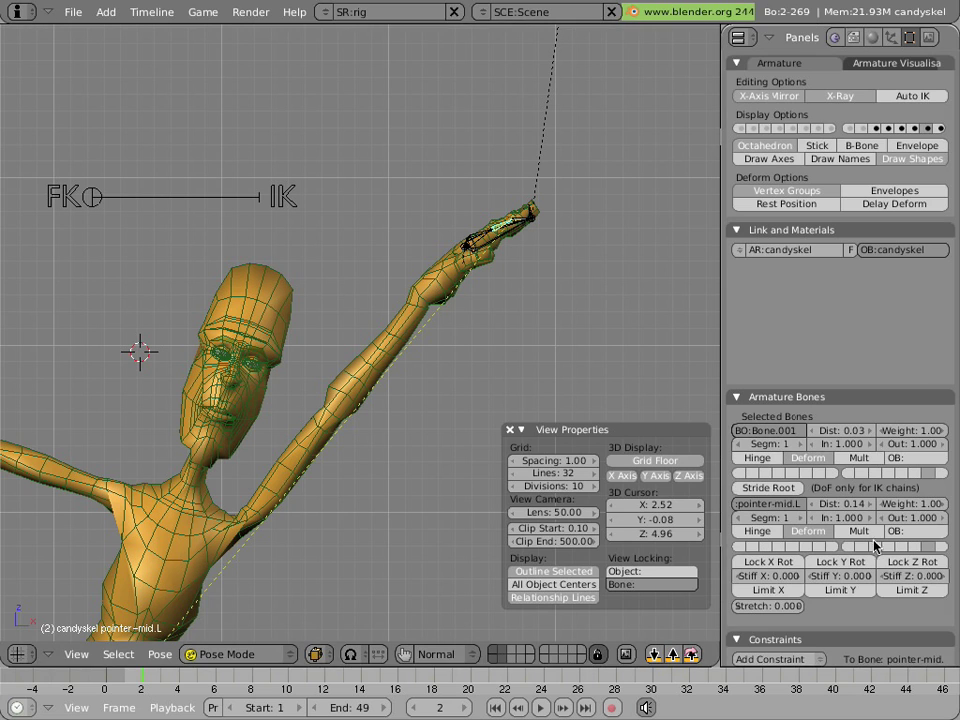
pyautogui.scroll(-5, 860, 520)
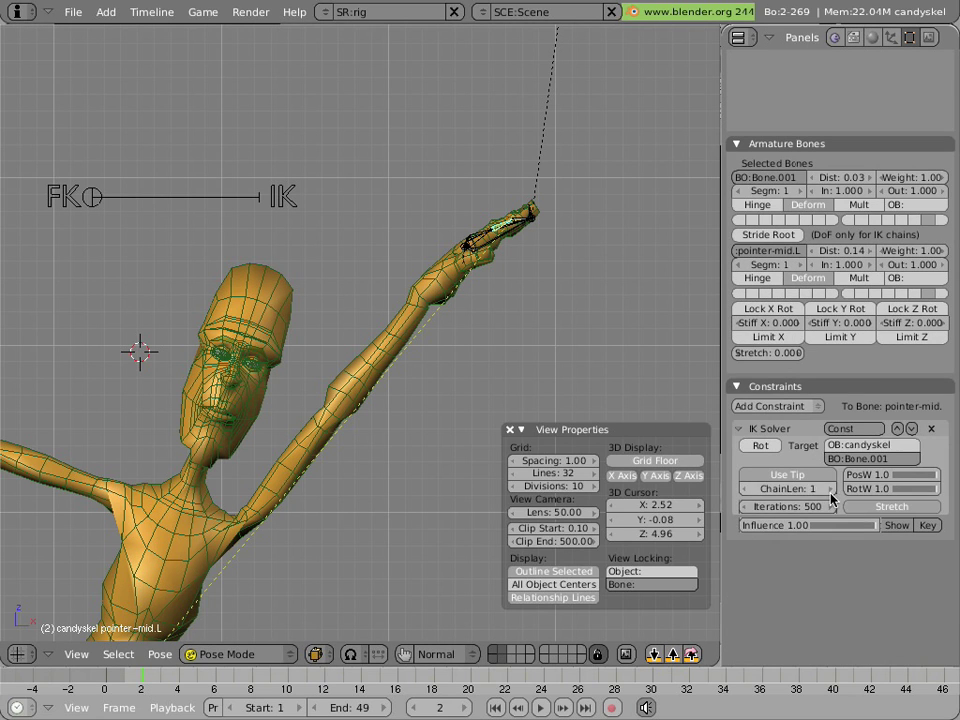
# Set pointer-mid.L's IK chain length to 1, toggle Use Tip, and select the pointer bone.
pyautogui.click(830, 489)
pyautogui.scroll(4, 71, 401)
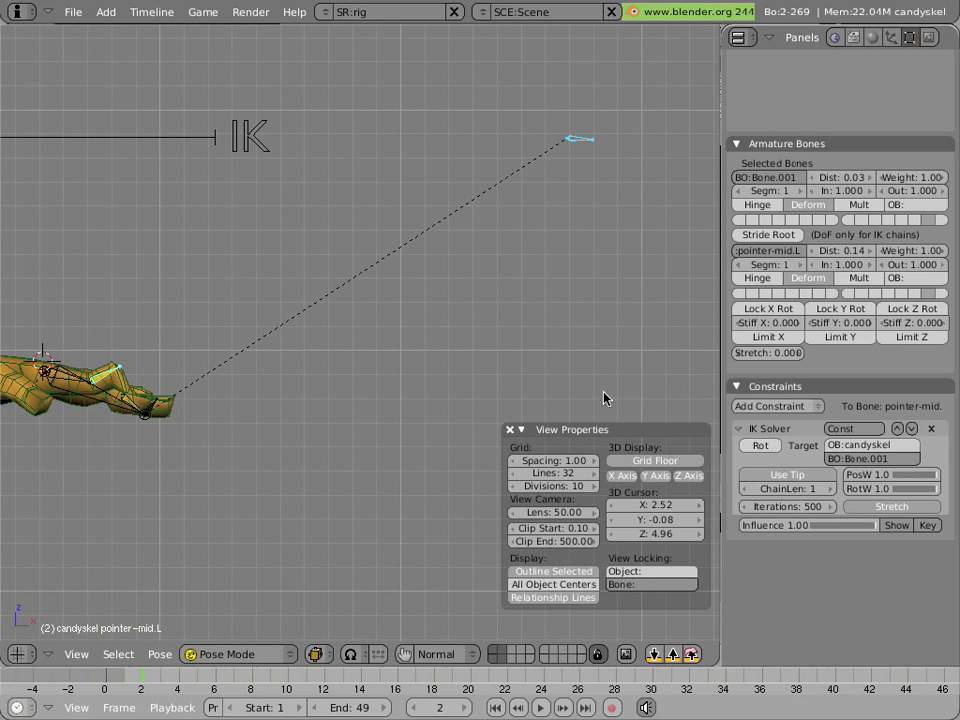
pyautogui.click(781, 479)
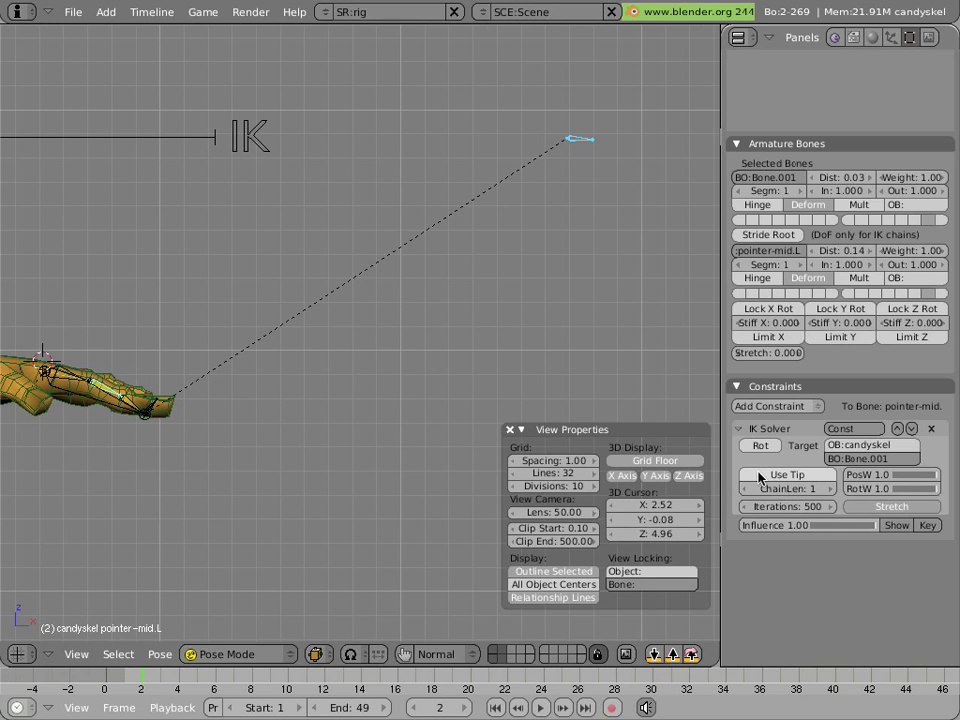
pyautogui.rightClick(87, 410)
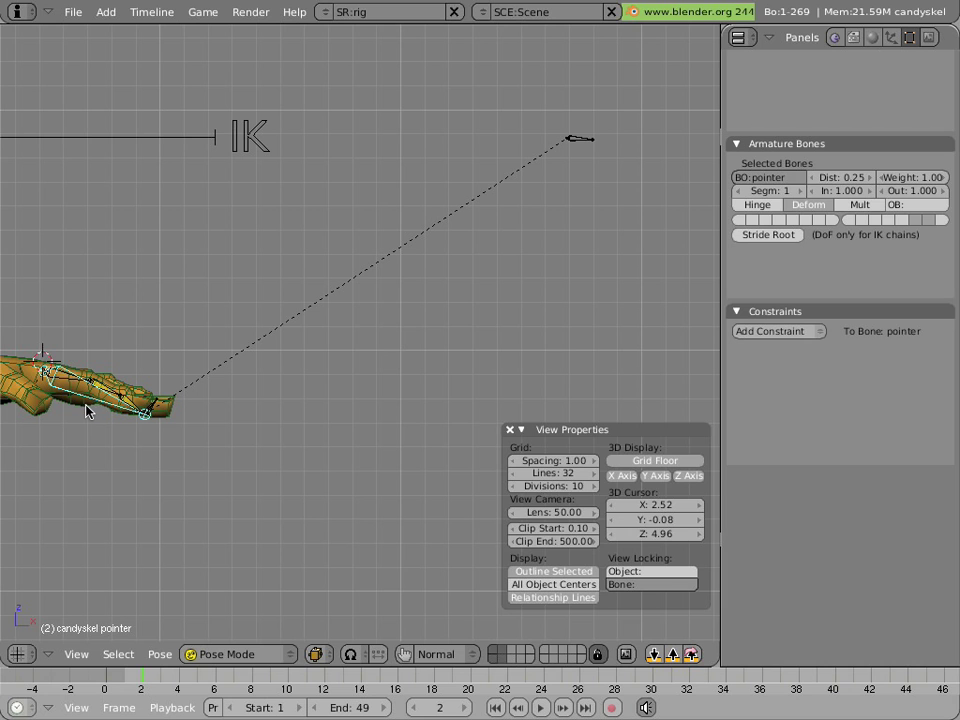
# Lock the pointer bone's Y rotation in Transform Properties and enable the 3D manipulator.
pyautogui.keyDown('shift'); pyautogui.moveTo(86, 412); pyautogui.dragTo(343, 360, button='middle'); pyautogui.keyUp('shift')
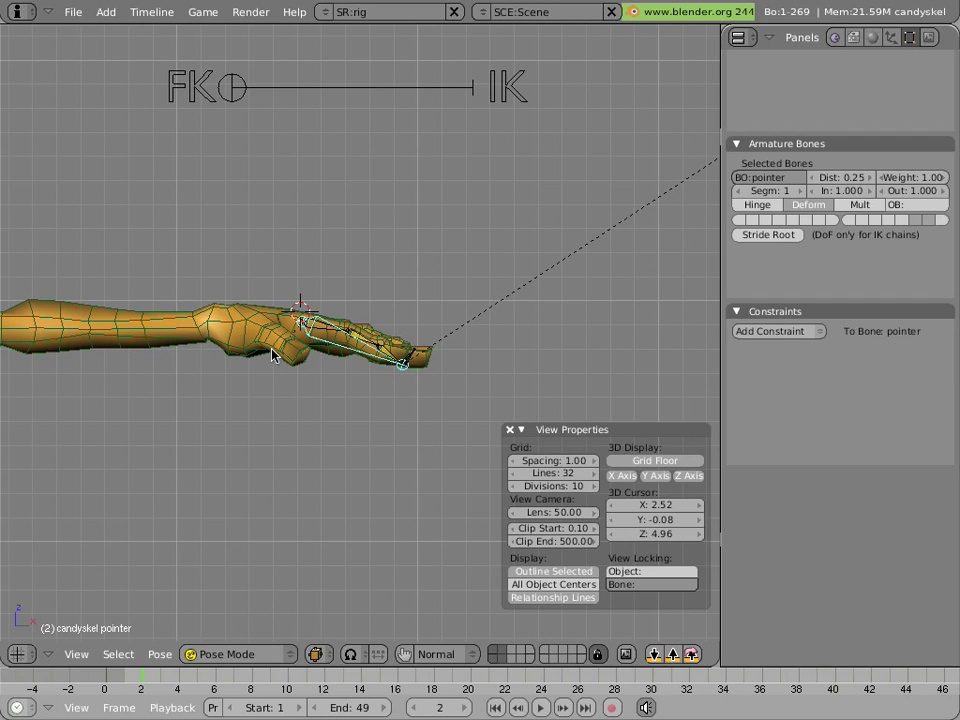
pyautogui.press('n')
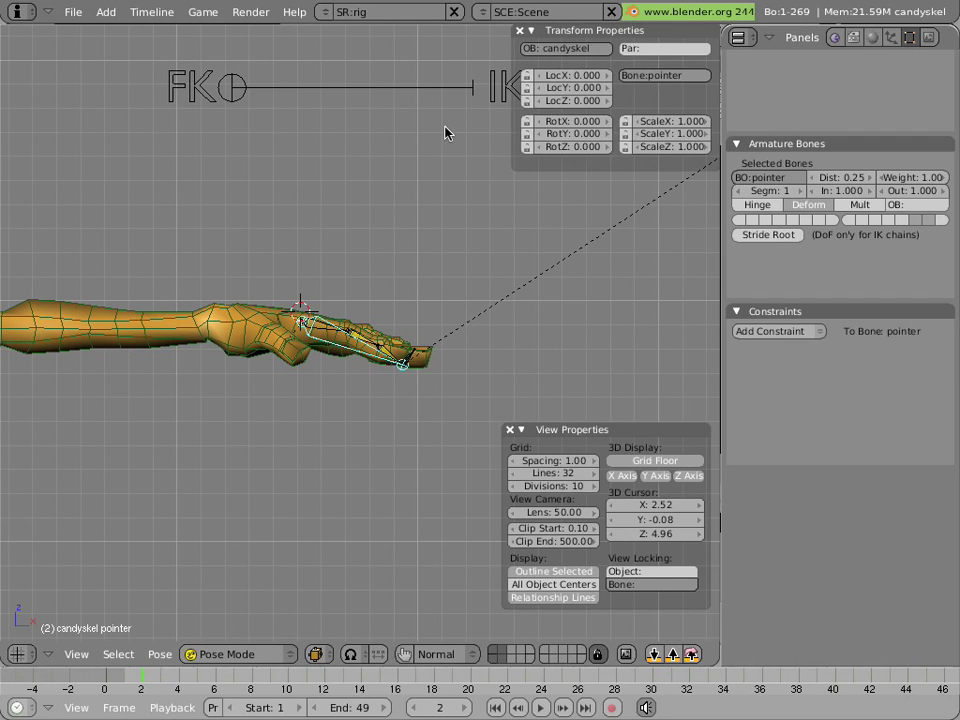
pyautogui.click(526, 134)
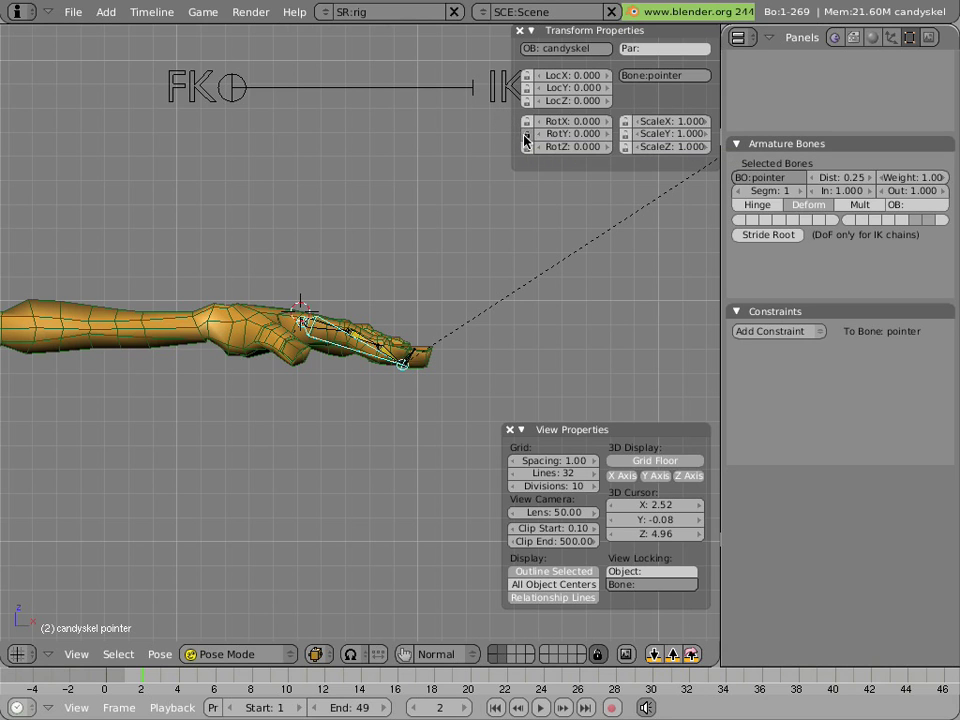
pyautogui.click(403, 654)
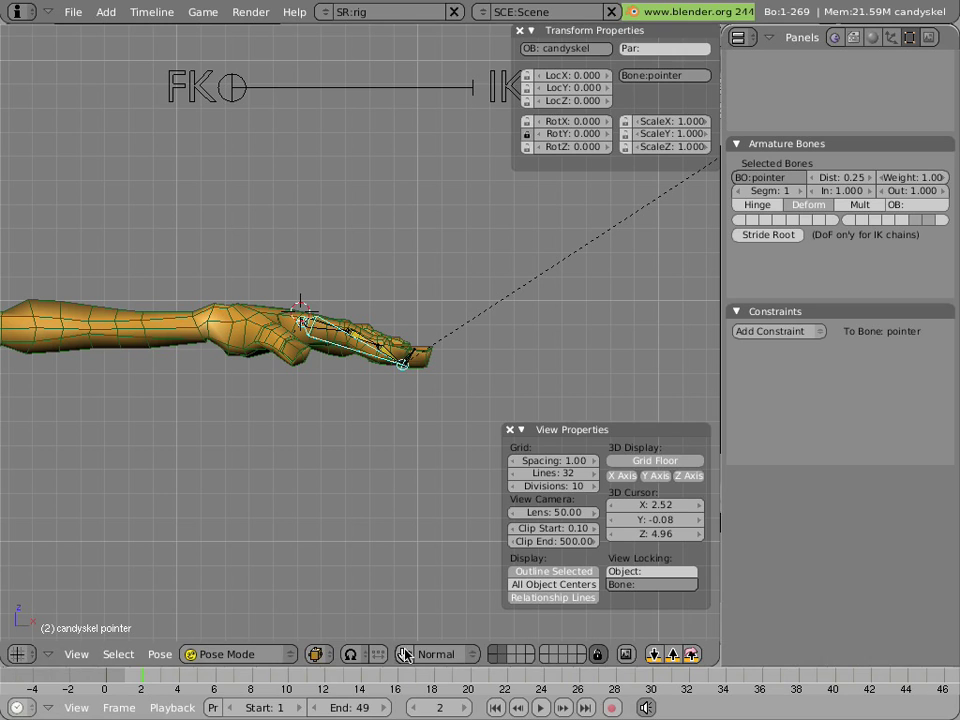
pyautogui.moveTo(275, 384); pyautogui.dragTo(195, 456, button='middle')
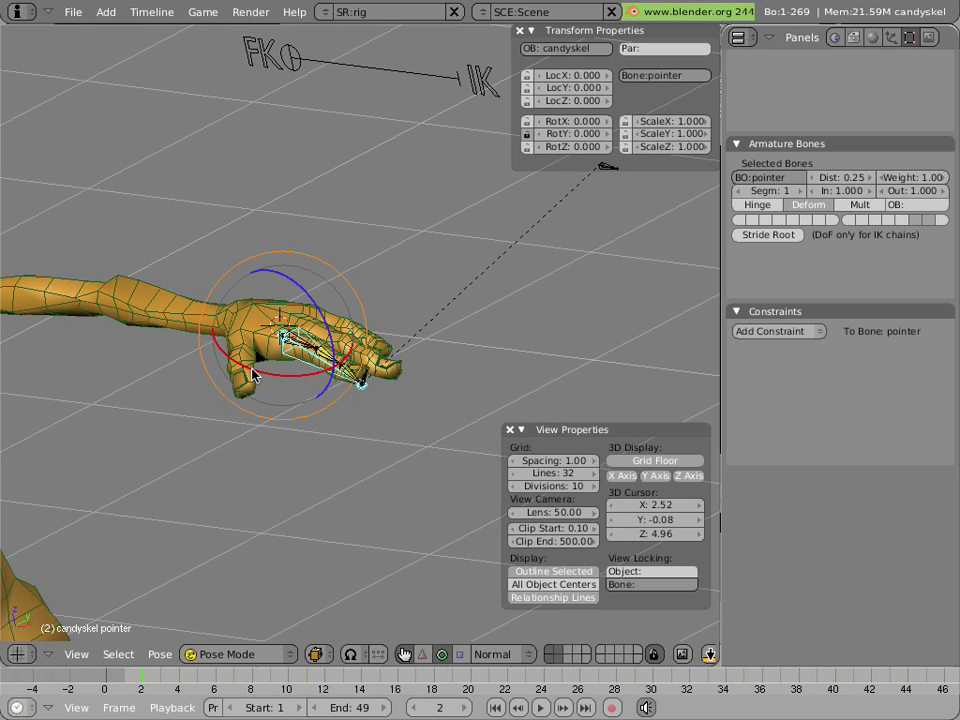
# Move the pointer bone to bone layer 5 and make layer 5 visible.
pyautogui.press('m')
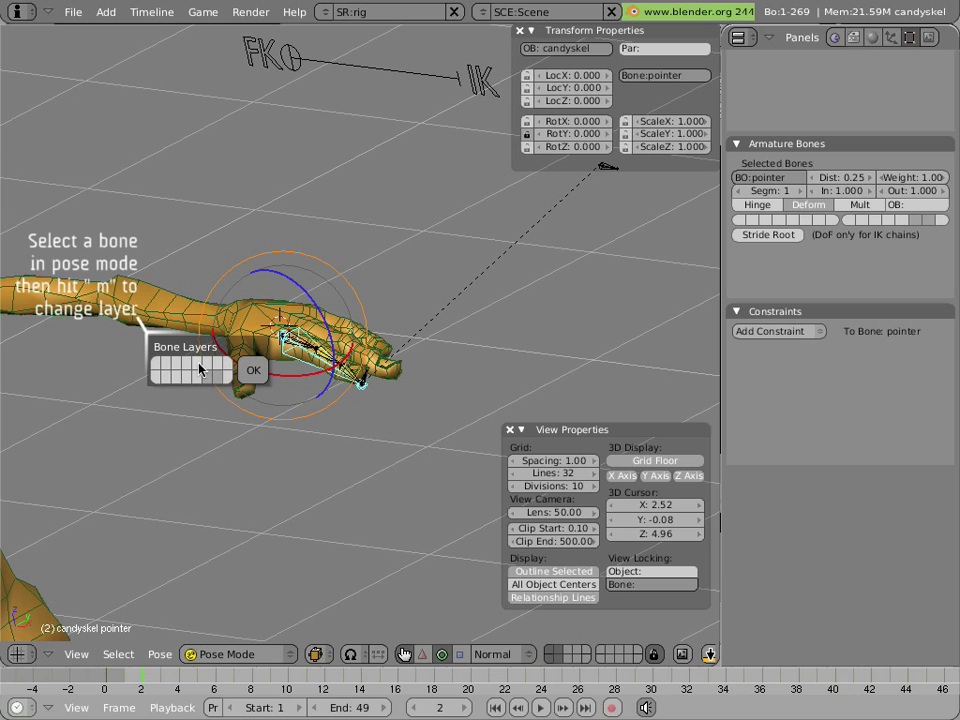
pyautogui.click(253, 369)
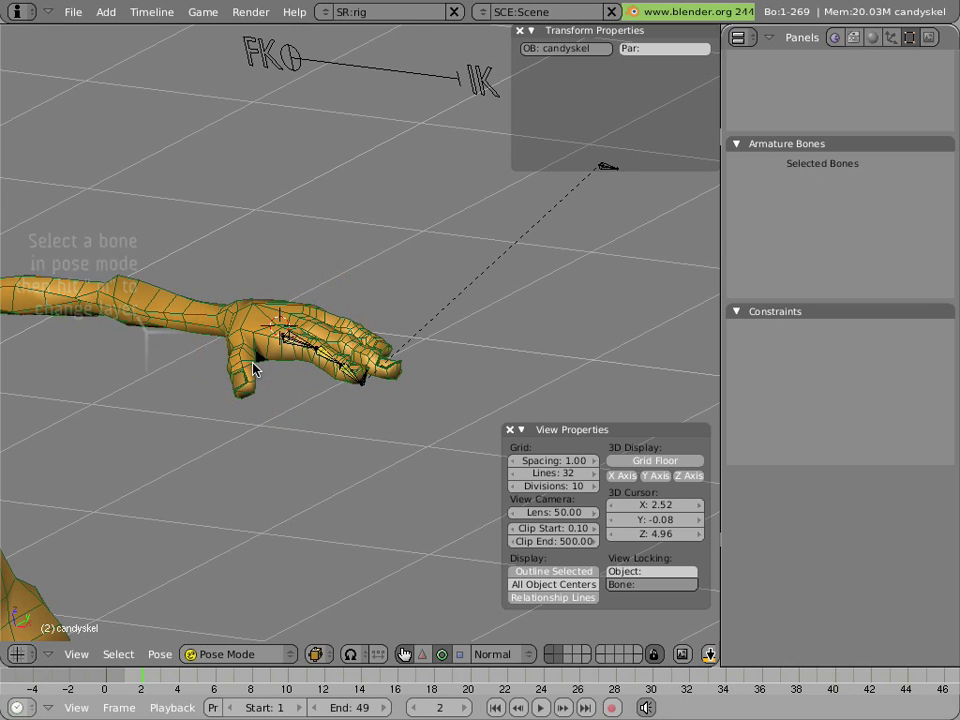
pyautogui.scroll(2, 797, 266)
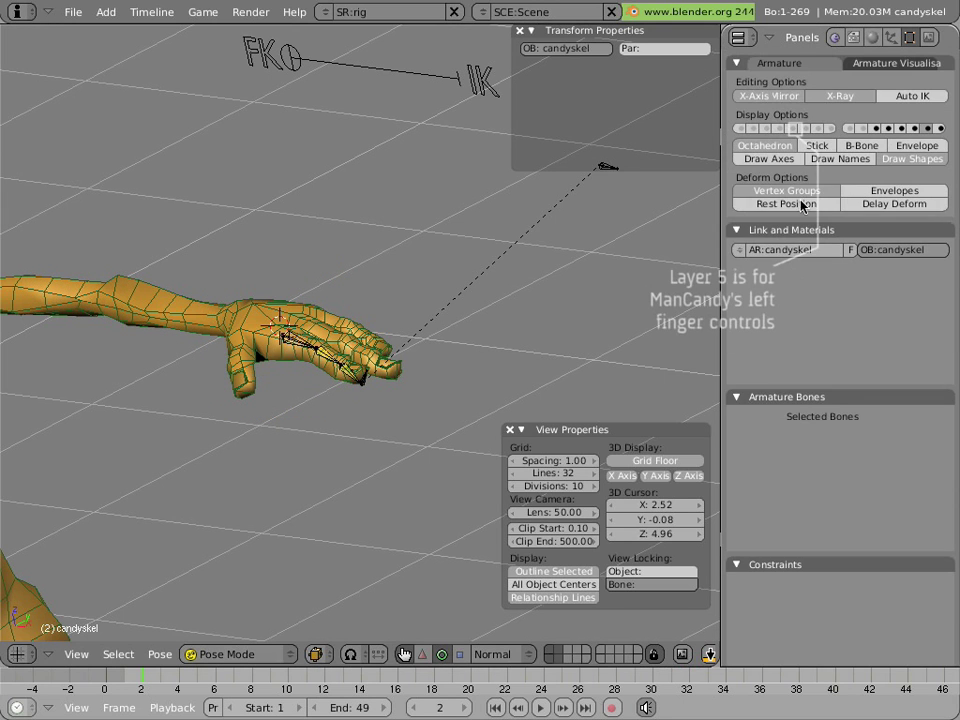
pyautogui.click(798, 129)
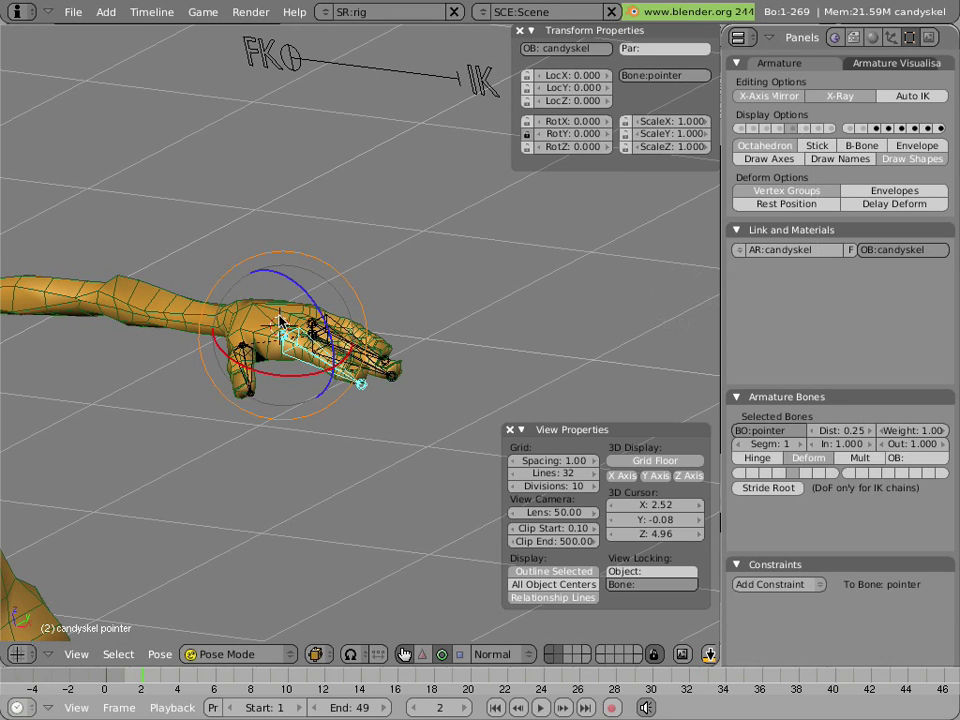
pyautogui.scroll(5, 257, 374)
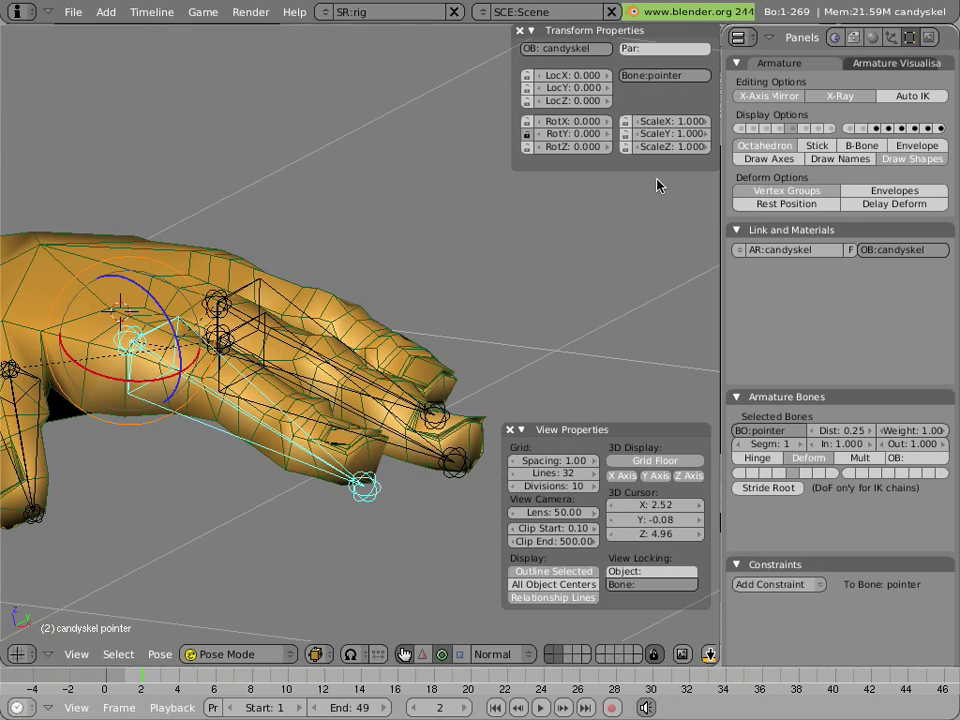
# Draw the armature bones as Stick and deselect all bones.
pyautogui.click(817, 145)
pyautogui.press('r')
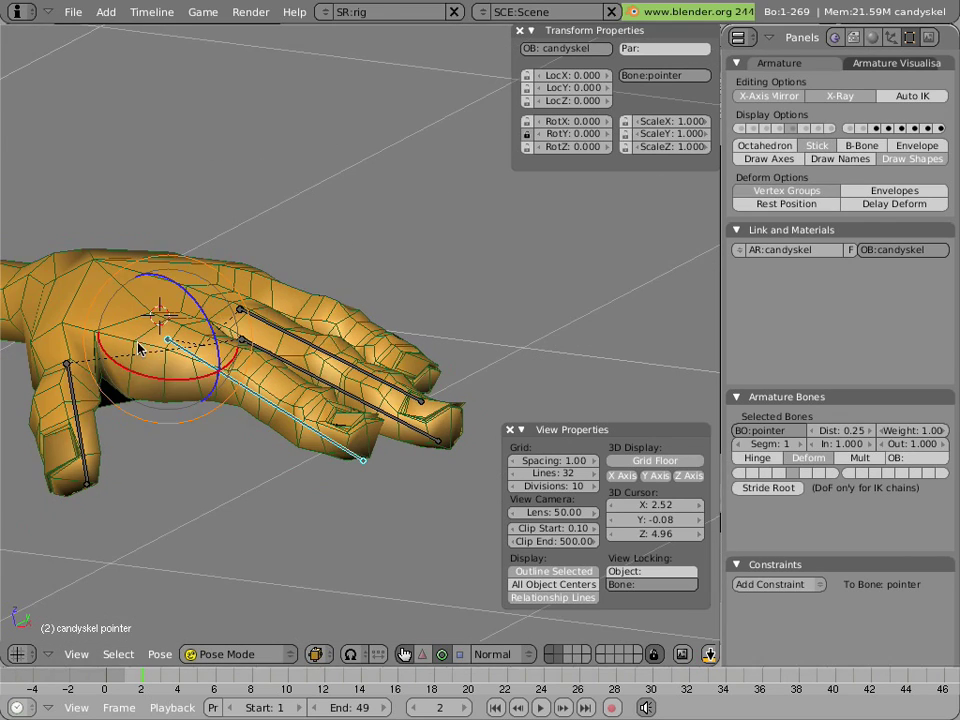
pyautogui.press('Escape')
pyautogui.press('a')
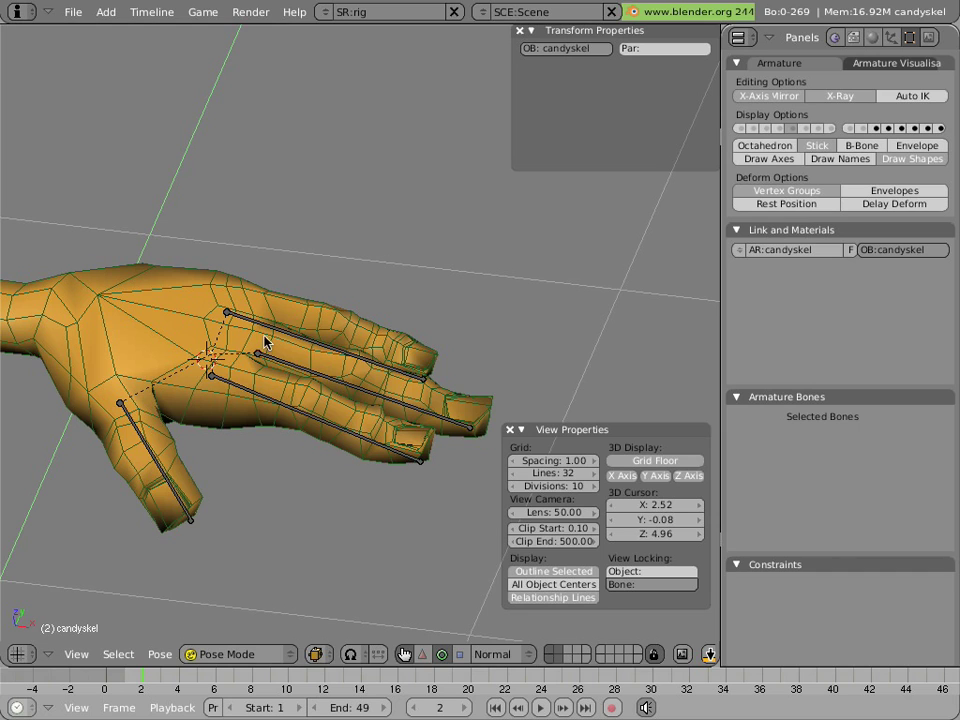
pyautogui.moveTo(272, 343); pyautogui.dragTo(340, 296, button='middle')
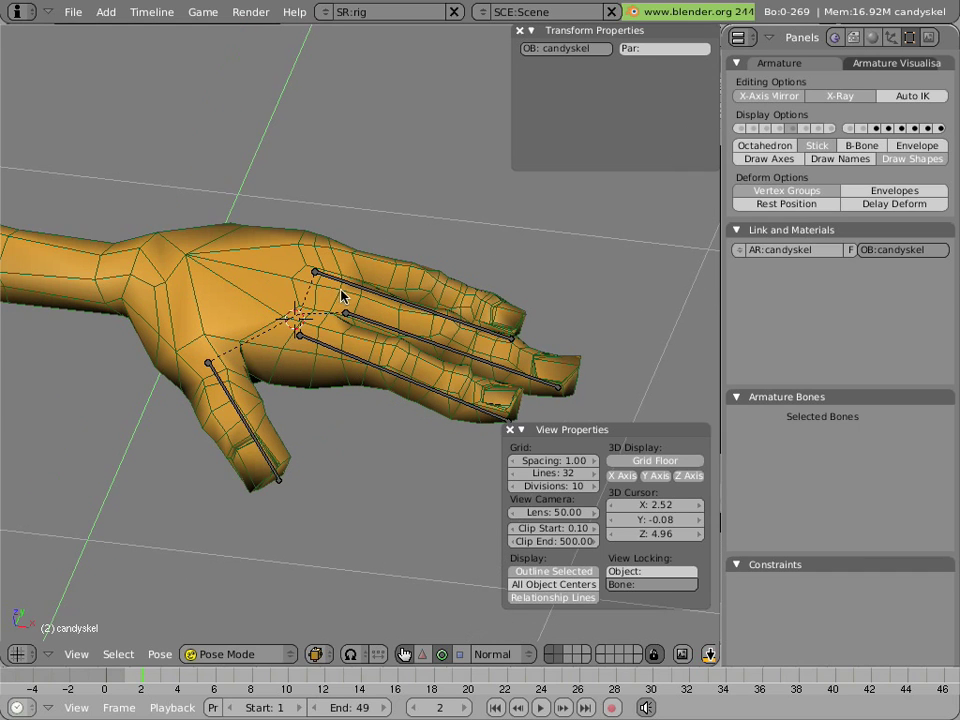
# Test-bend the pointer finger bone by rotating and shrinking it to curl the finger.
pyautogui.rightClick(332, 352)
pyautogui.moveTo(337, 320); pyautogui.dragTo(352, 440)
pyautogui.press('s')
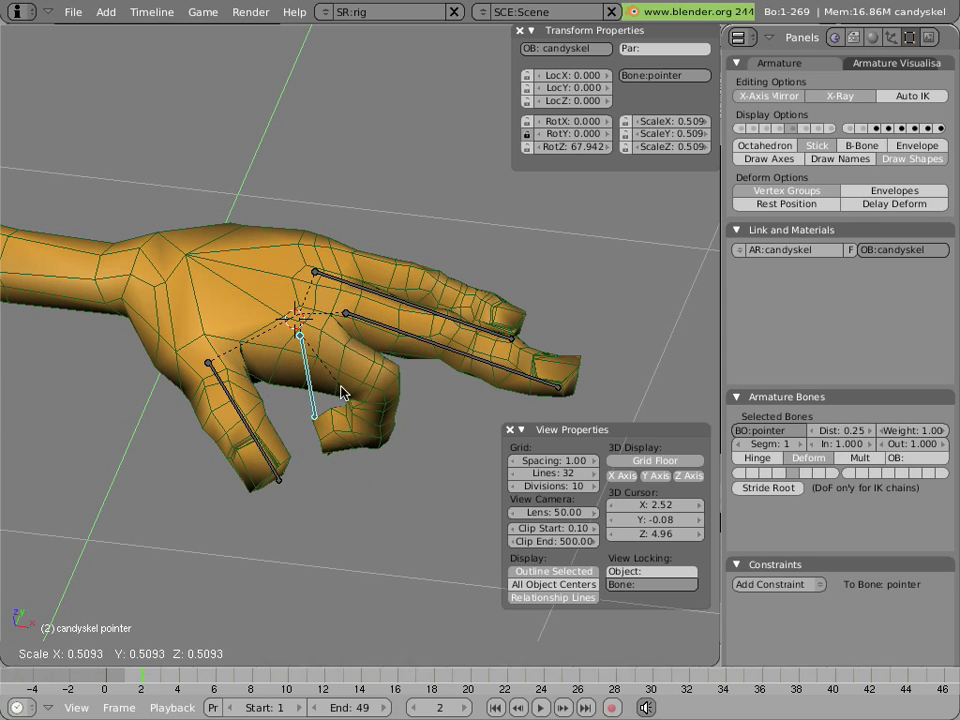
pyautogui.click(339, 386)
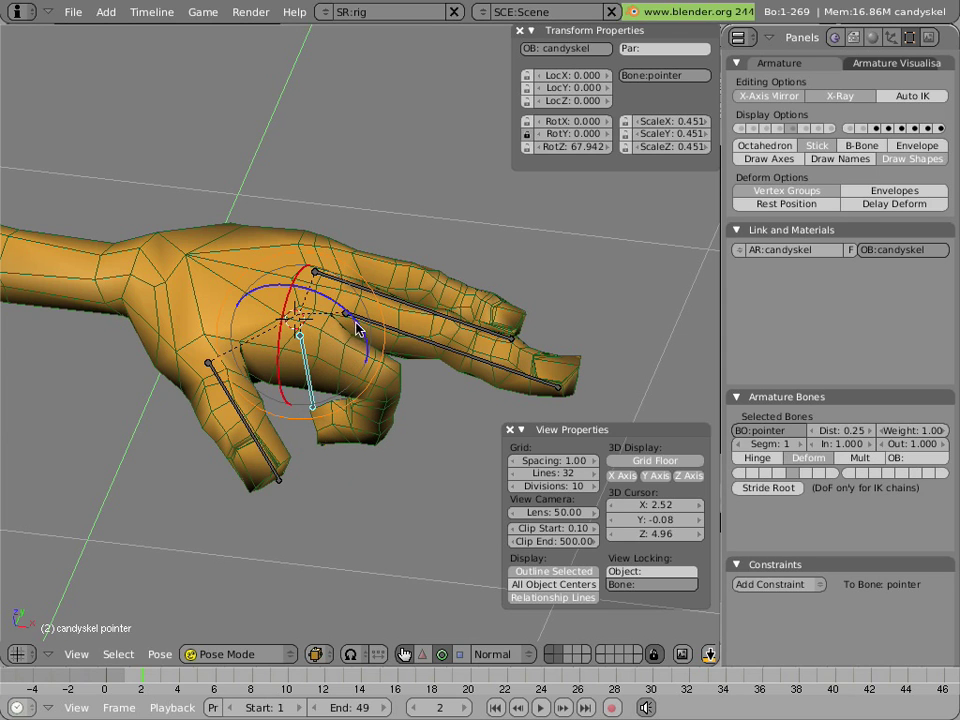
pyautogui.moveTo(358, 326); pyautogui.dragTo(355, 254)
pyautogui.rightClick(340, 272)
pyautogui.rightClick(333, 360)
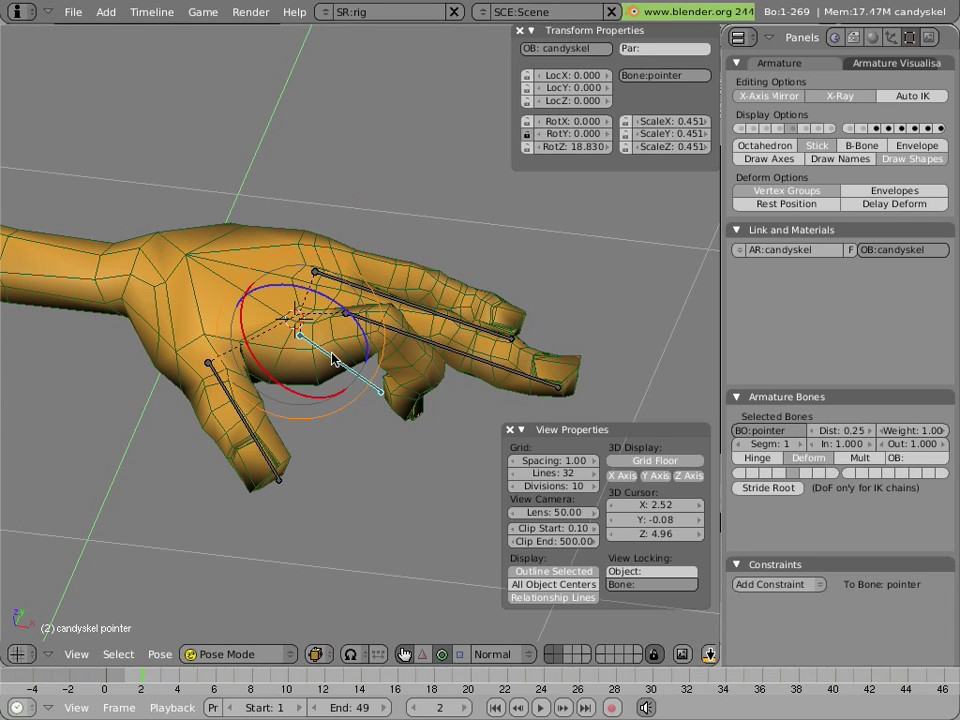
# Clear the pointer bone's rotation and scale back to RotZ 0 and scale 1.000.
pyautogui.hotkey('alt', 'r')
pyautogui.click(333, 358)
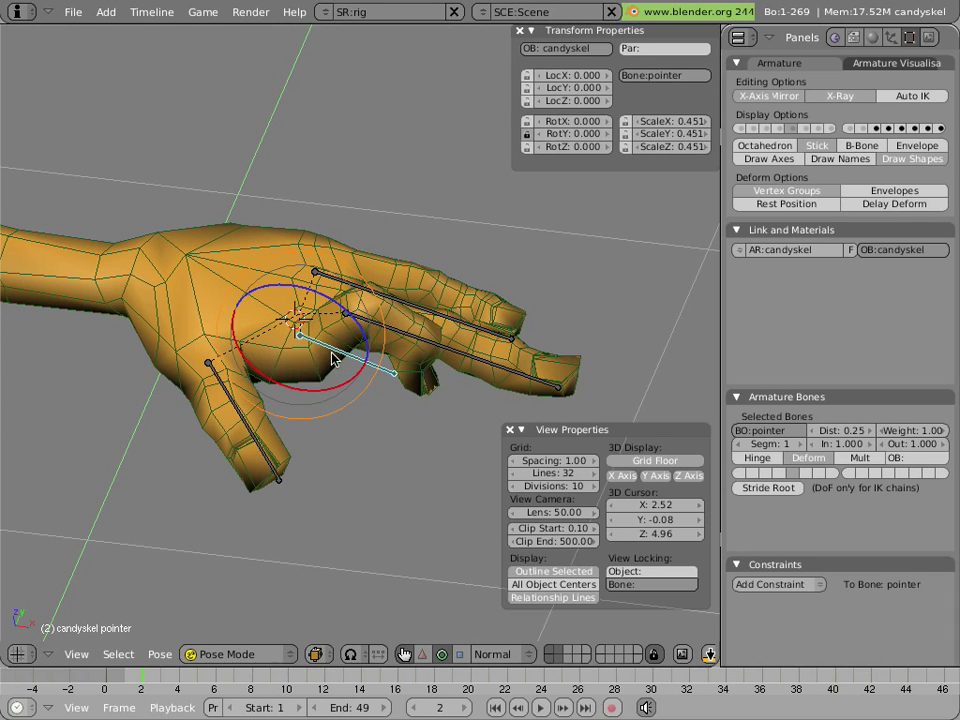
pyautogui.hotkey('alt', 's')
pyautogui.click(330, 360)
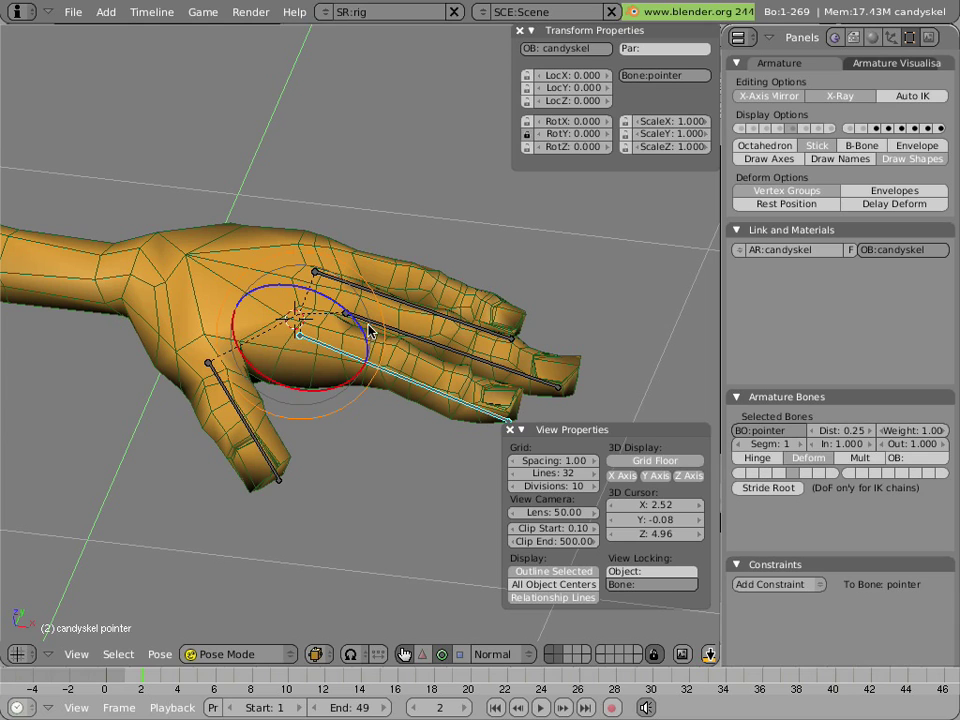
# Rotate and shrink the middle.L and little.L bones to curl the fingers into the palm.
pyautogui.keyDown('shift'); pyautogui.rightClick(378, 293); pyautogui.keyUp('shift')
pyautogui.keyDown('shift'); pyautogui.rightClick(345, 281); pyautogui.keyUp('shift')
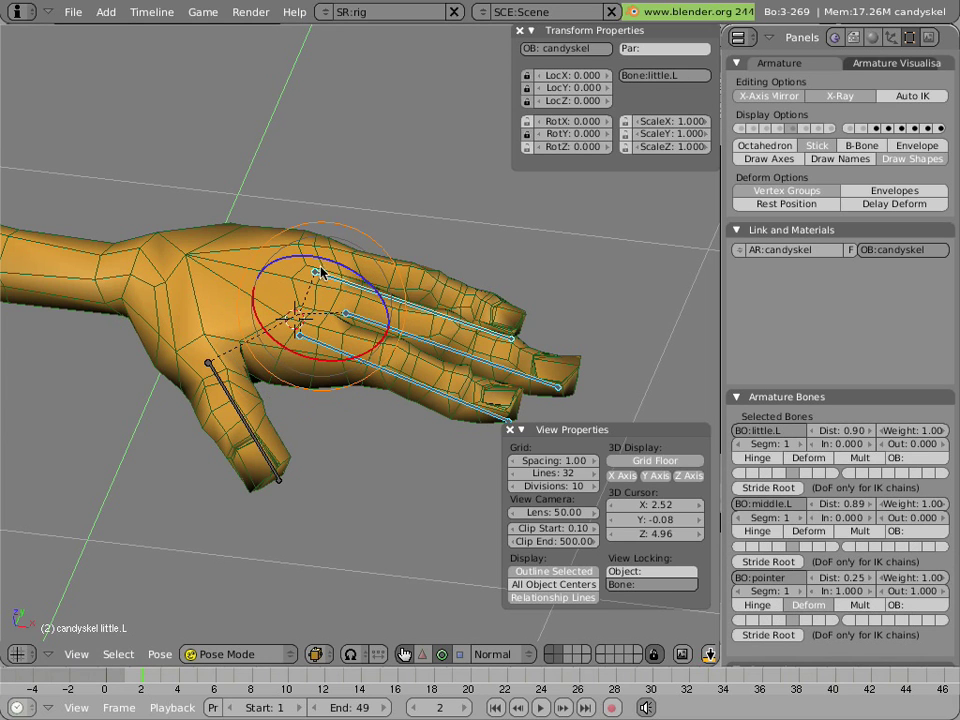
pyautogui.moveTo(314, 261); pyautogui.dragTo(337, 441)
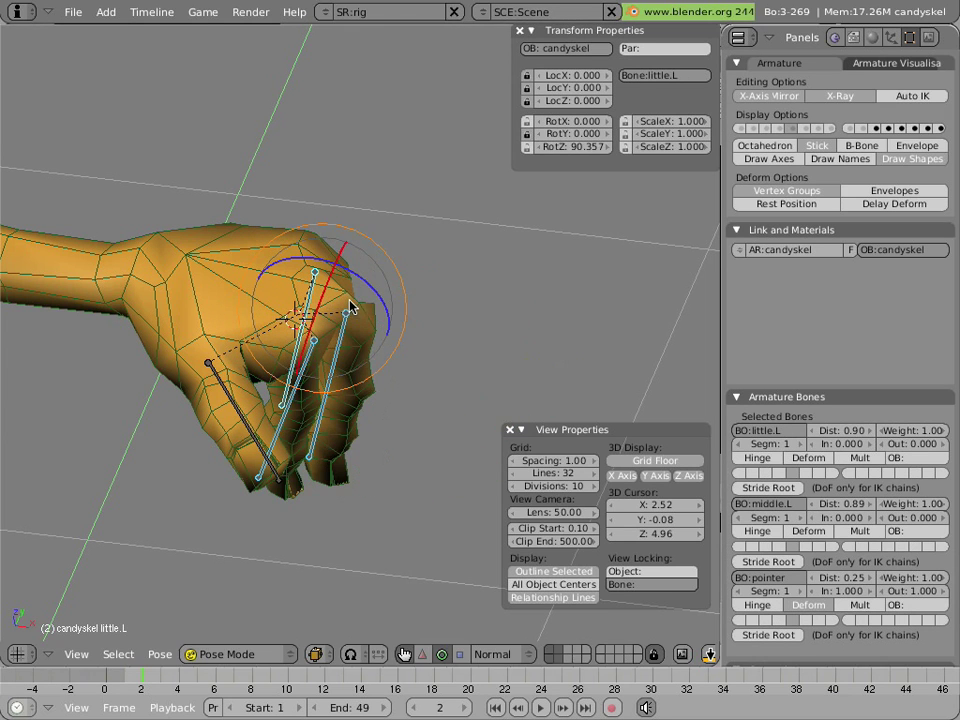
pyautogui.press('s')
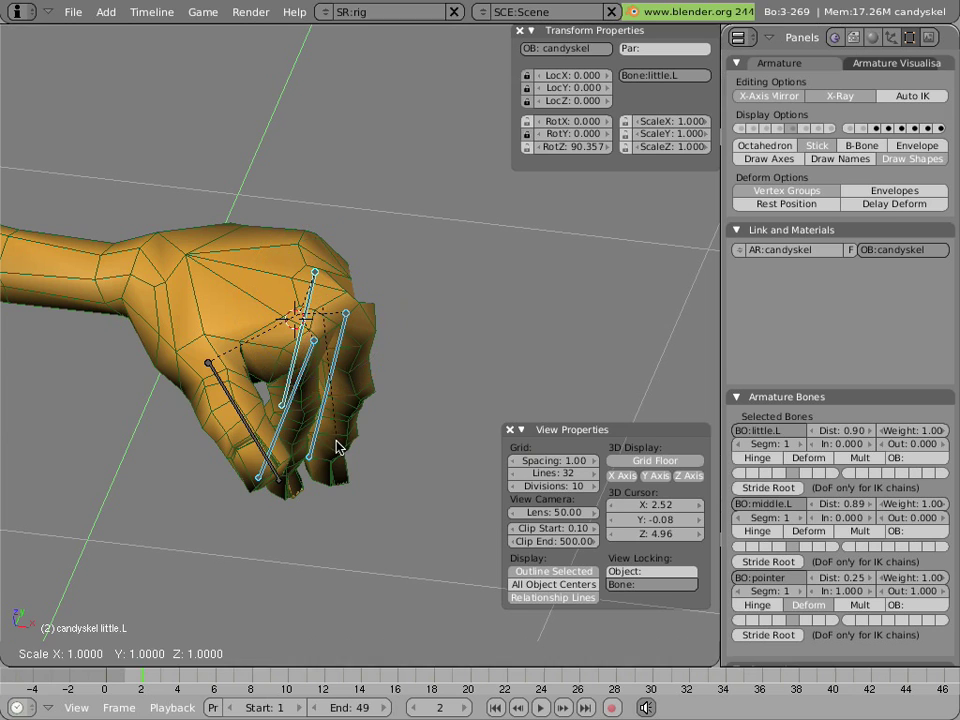
pyautogui.click(345, 345)
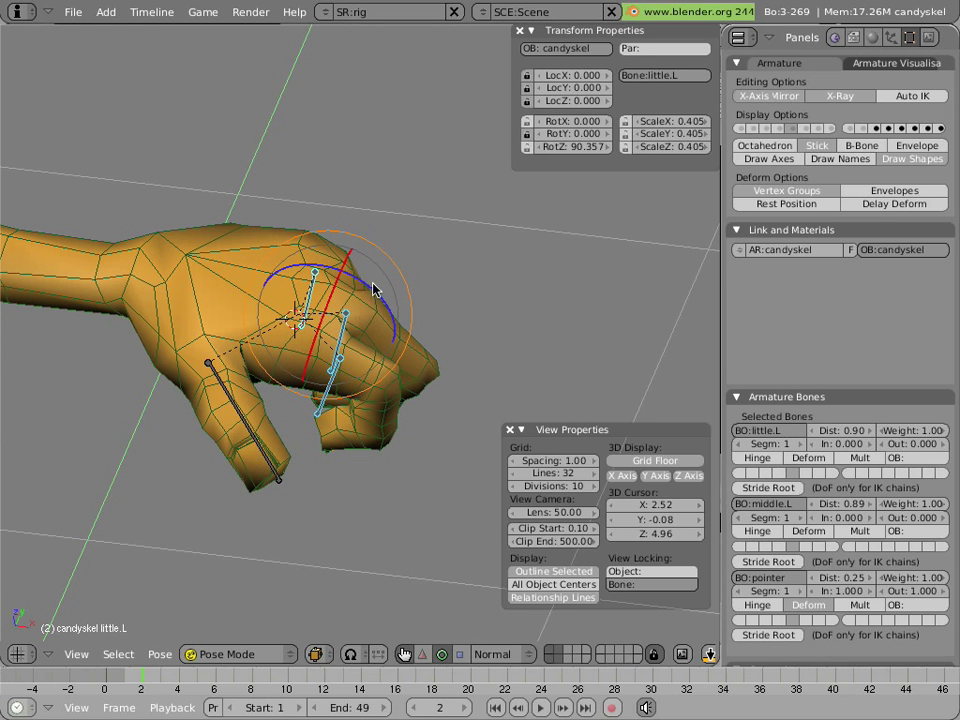
pyautogui.moveTo(372, 285); pyautogui.dragTo(387, 332)
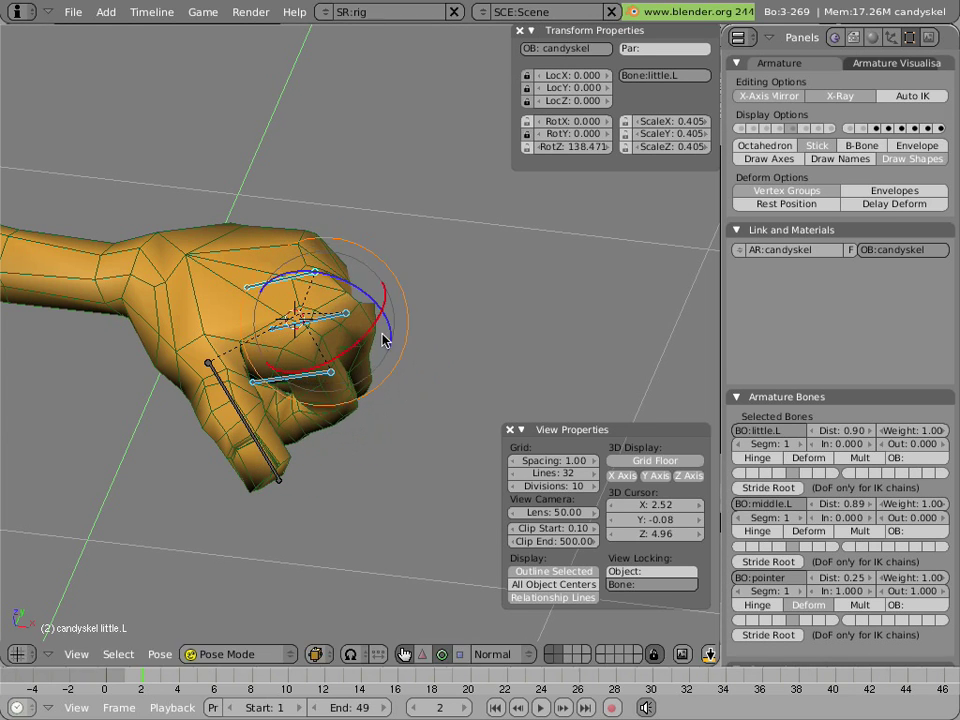
# Rotate thumb.L across the fingers to RotX -43.519 and scale it to 0.950.
pyautogui.rightClick(230, 430)
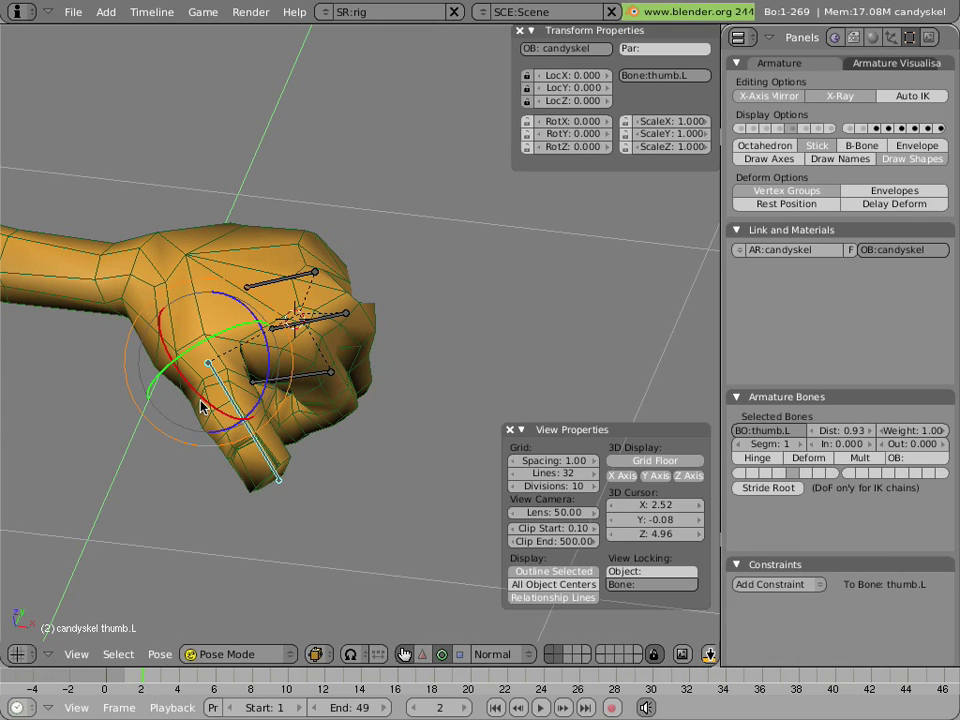
pyautogui.moveTo(208, 393); pyautogui.dragTo(248, 421)
pyautogui.press('s')
pyautogui.click(321, 504)
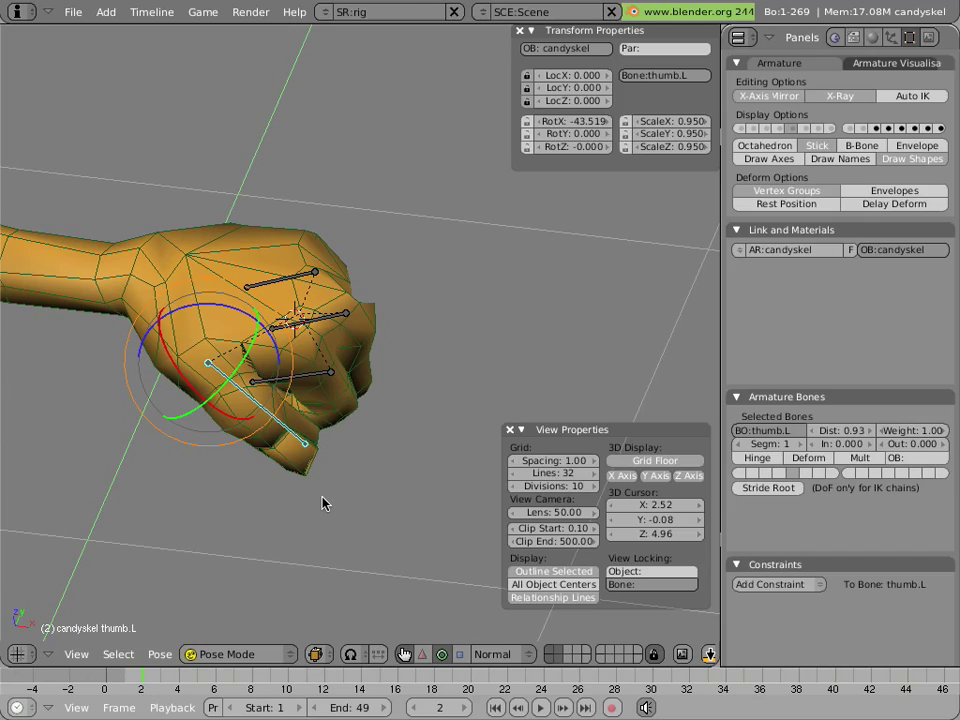